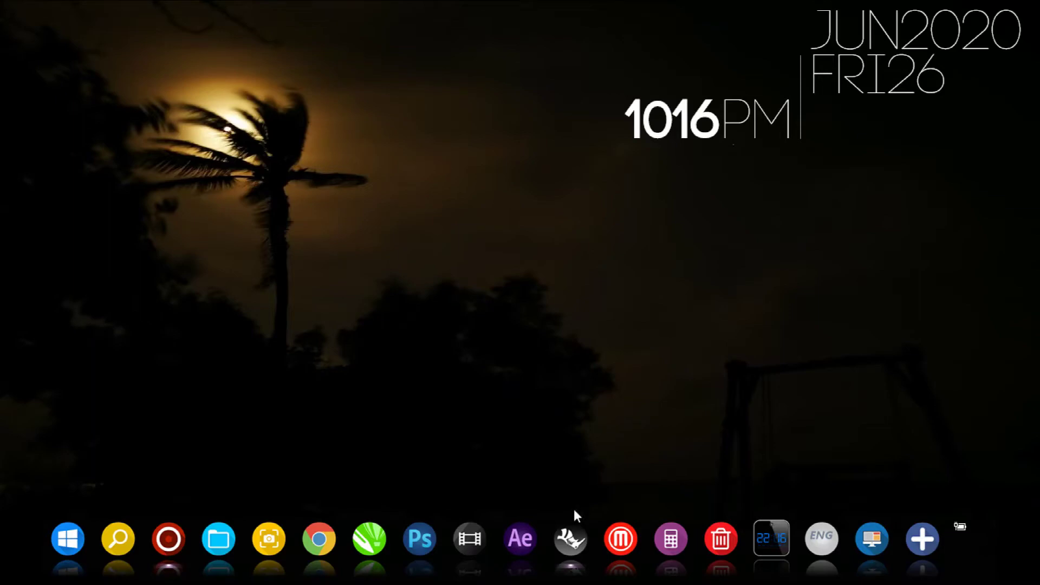
Step: Switch to Rhinoceros and examine the box template's red cut outline and black fold lines
{"action": "left_click", "coordinate": [571, 525]}
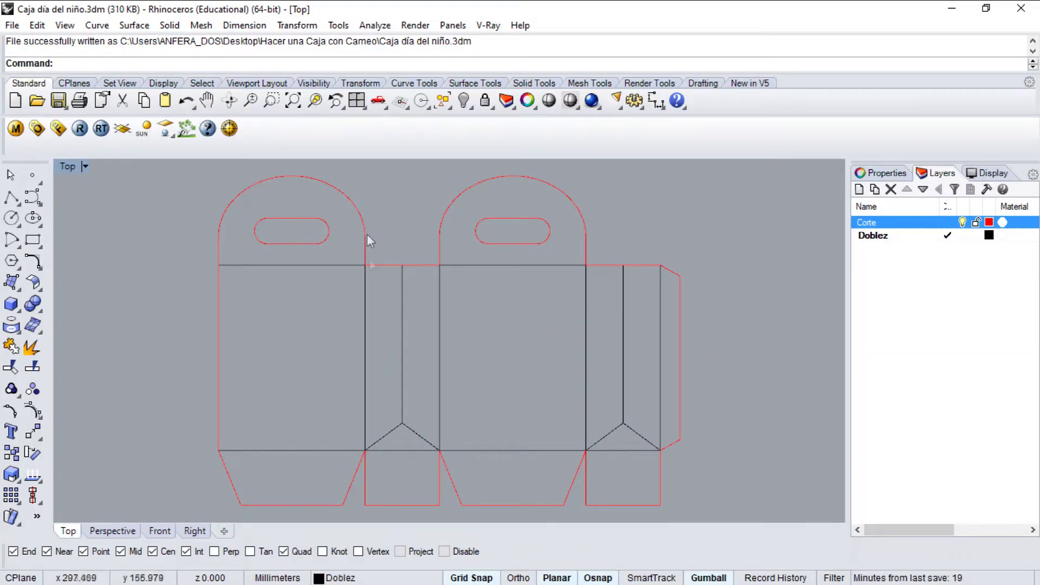
{"action": "scroll", "coordinate": [466, 310], "scroll_direction": "down", "scroll_amount": 1}
{"action": "mouse_move", "coordinate": [503, 361]}
{"action": "left_mouse_down"}
{"action": "mouse_move", "coordinate": [511, 347]}
{"action": "mouse_move", "coordinate": [513, 356]}
{"action": "left_mouse_up"}
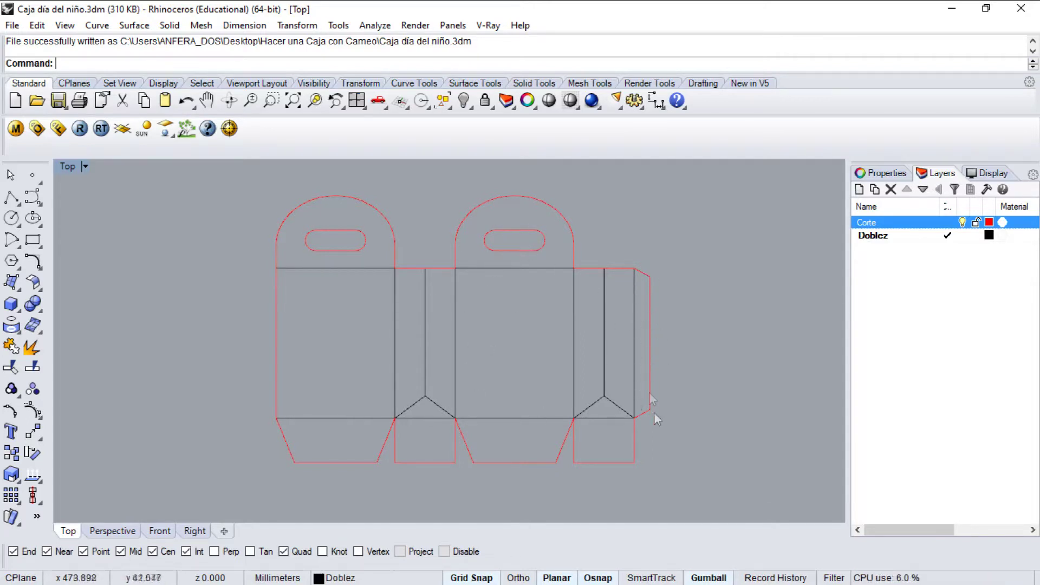
{"action": "left_click", "coordinate": [550, 208]}
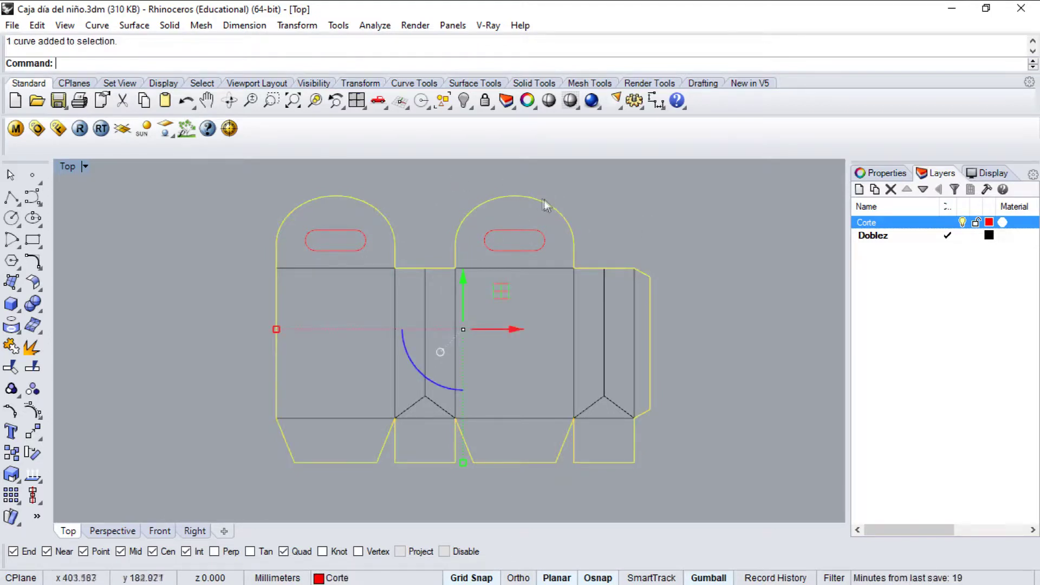
{"action": "key", "text": "Escape"}
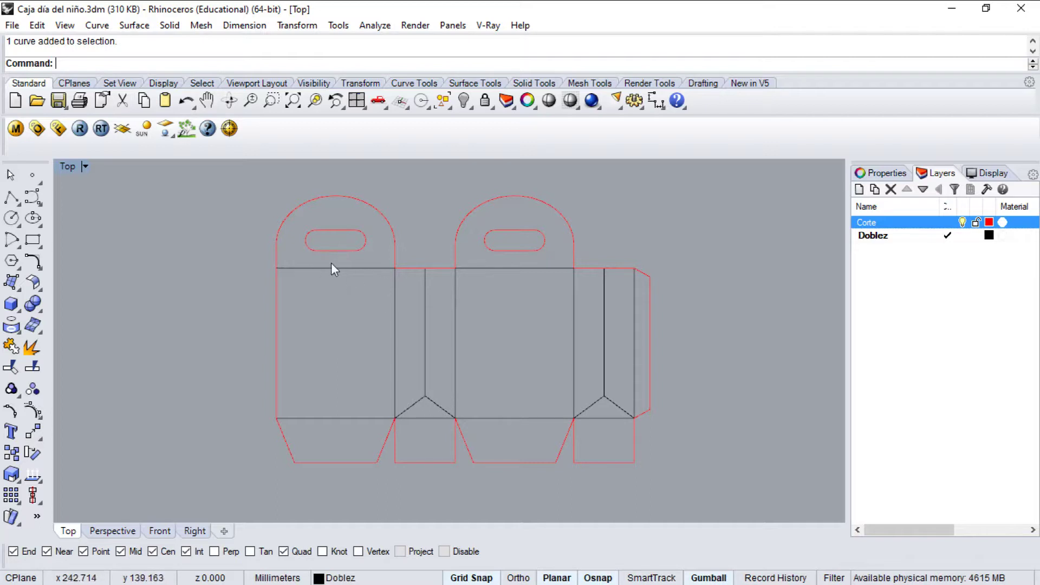
{"action": "left_click", "coordinate": [649, 297]}
{"action": "left_click", "coordinate": [688, 287]}
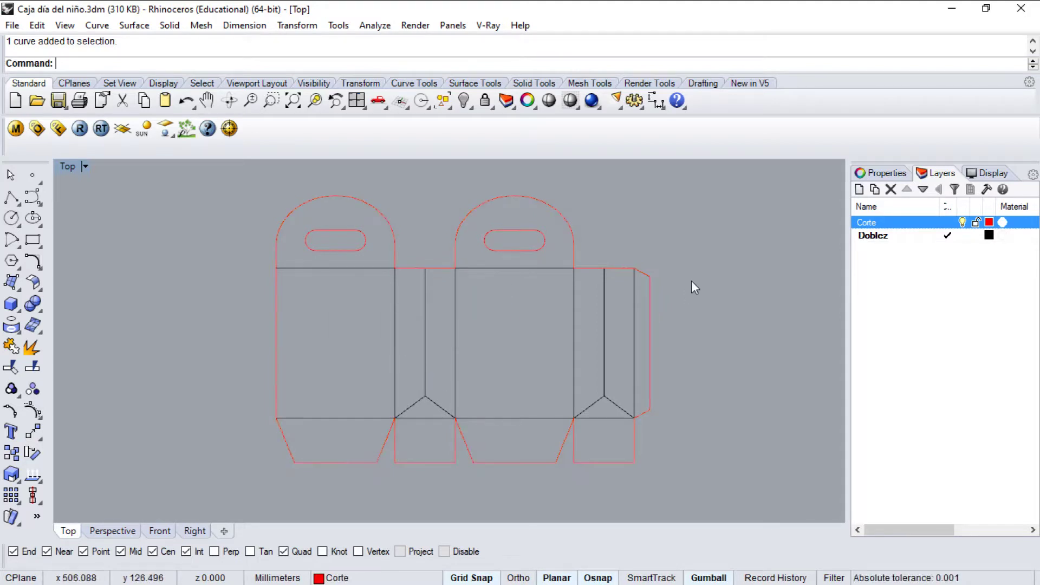
Step: Select the whole box template and export it in AutoCAD Drawing Exchange (*.dxf) format with the file name Caja
{"action": "left_click_drag", "start_coordinate": [247, 184], "coordinate": [291, 259]}
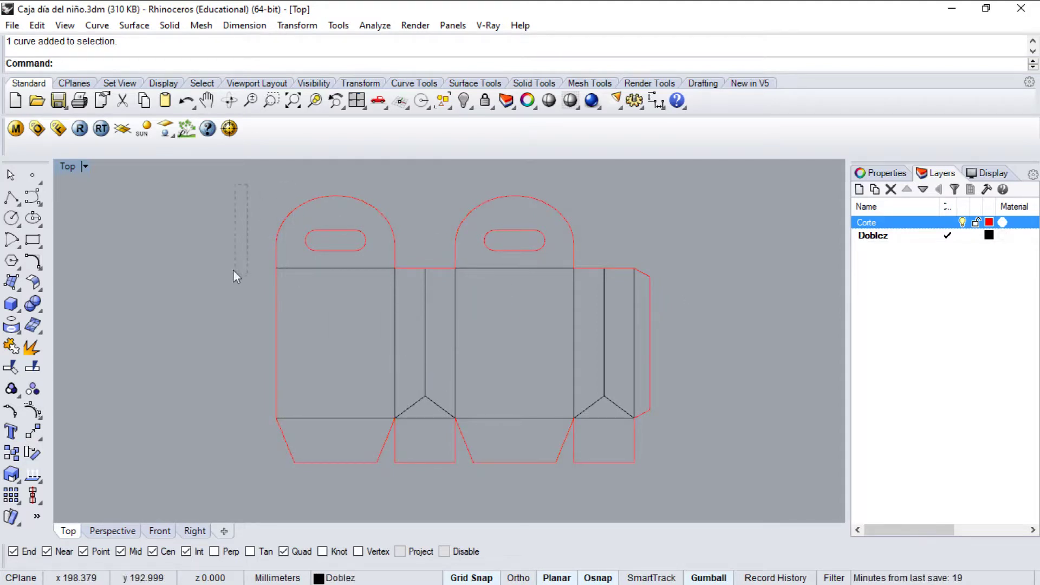
{"action": "left_click_drag", "start_coordinate": [257, 184], "coordinate": [620, 502]}
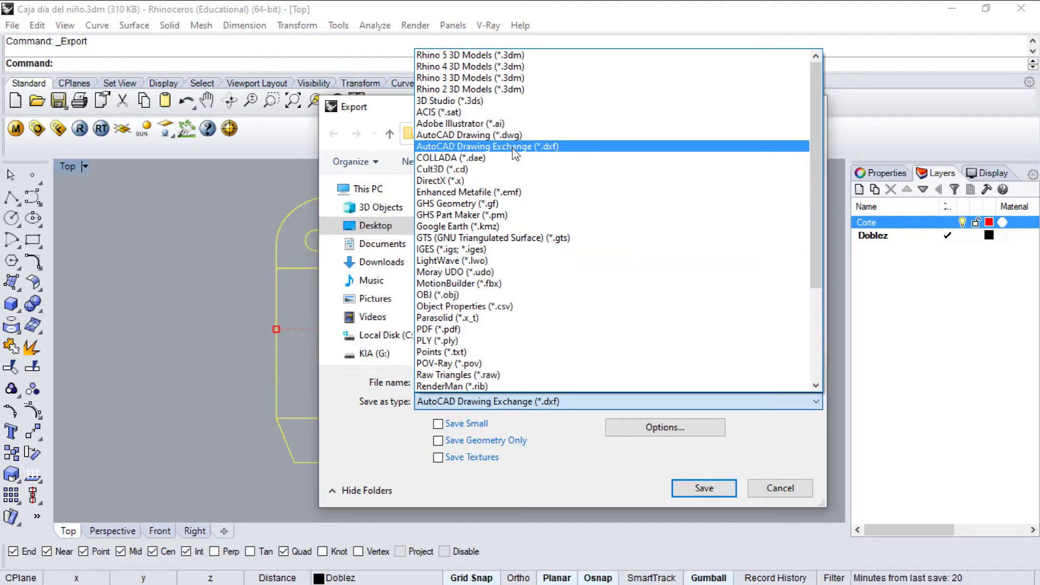
{"action": "left_click", "coordinate": [552, 156]}
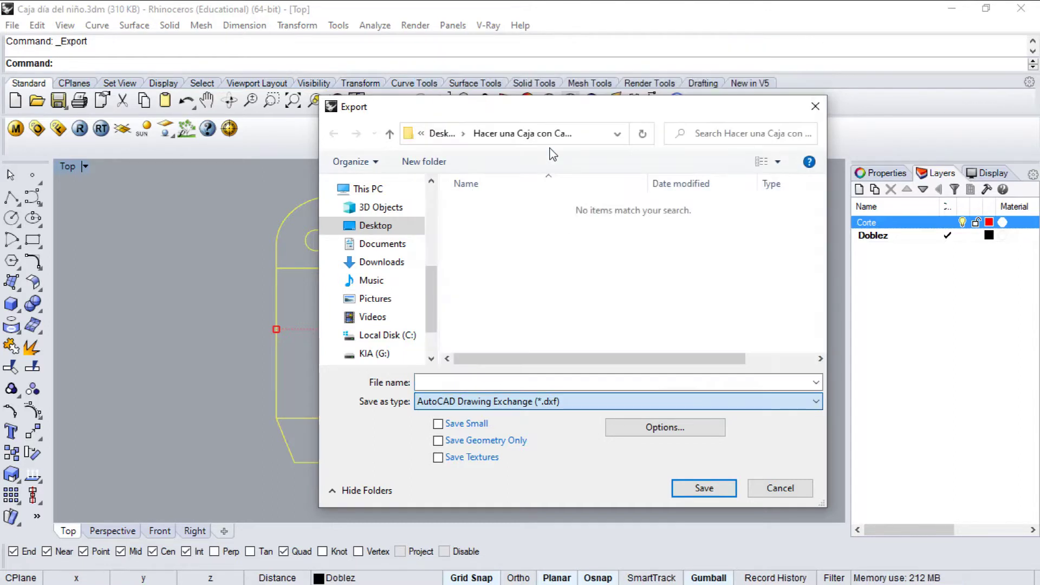
{"action": "left_click", "coordinate": [501, 379]}
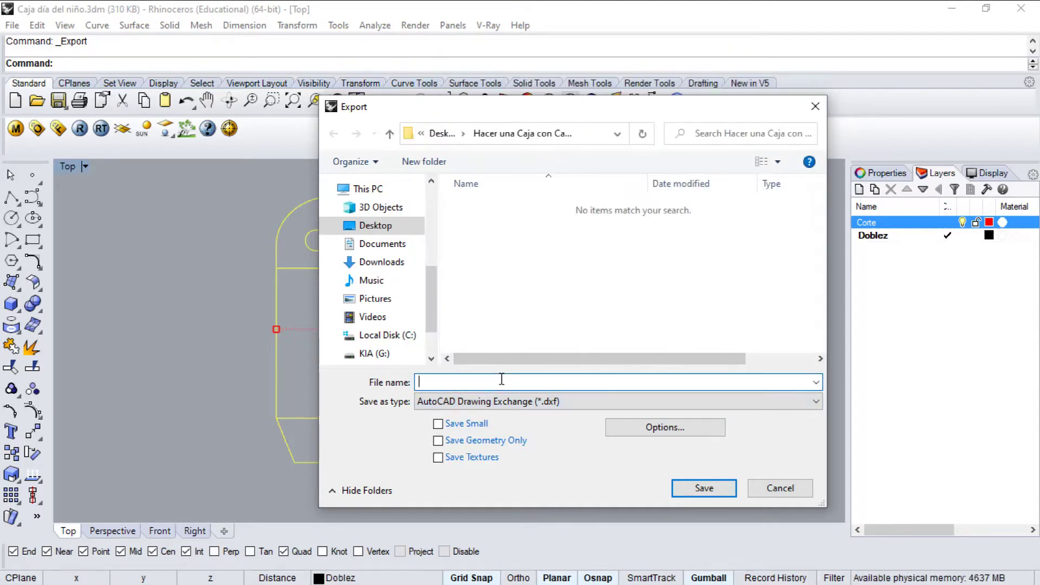
{"action": "type", "text": "Ca"}
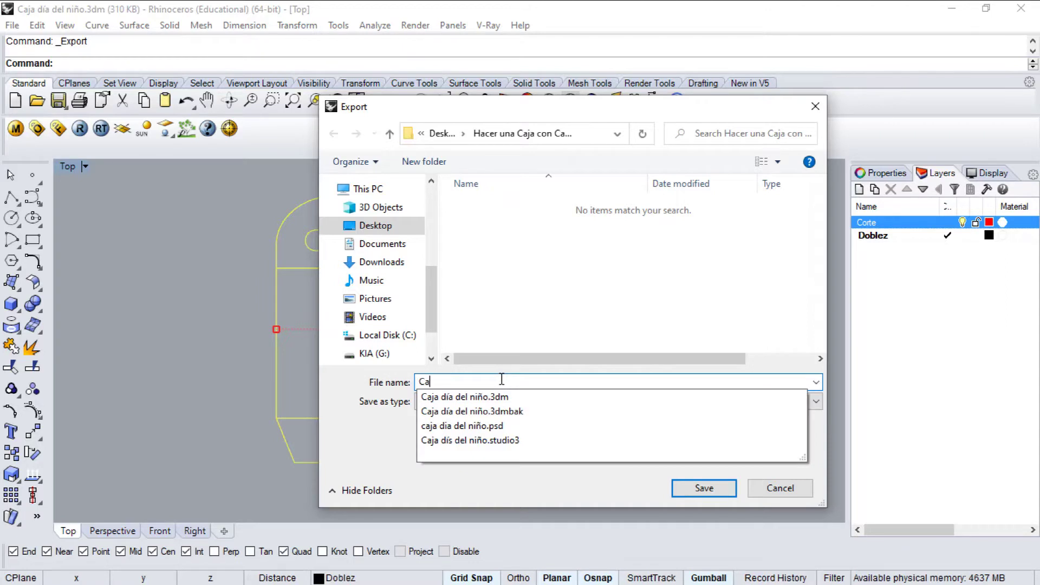
{"action": "type", "text": "ja"}
{"action": "left_click", "coordinate": [729, 293]}
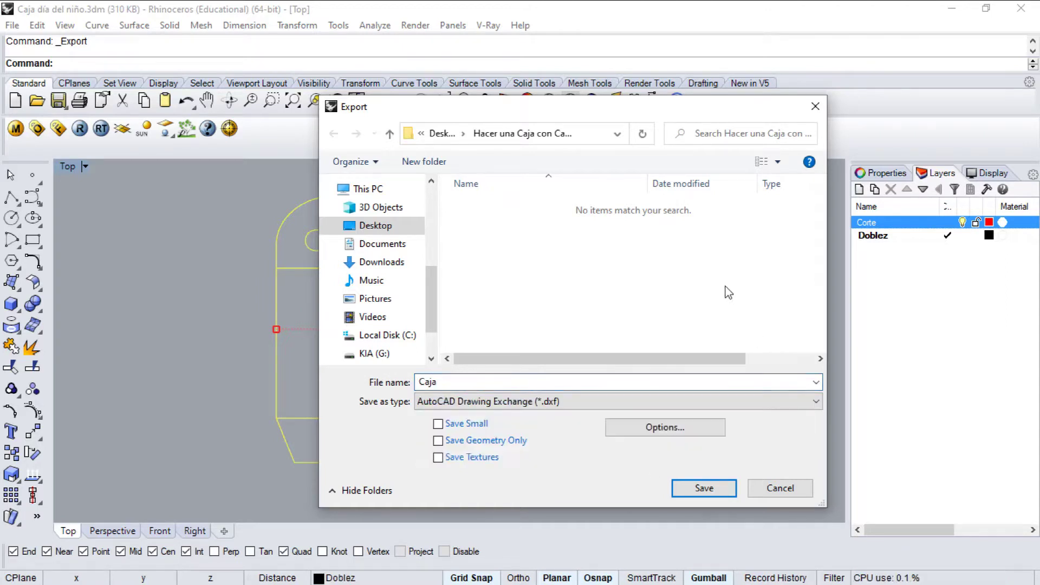
{"action": "left_click", "coordinate": [704, 487]}
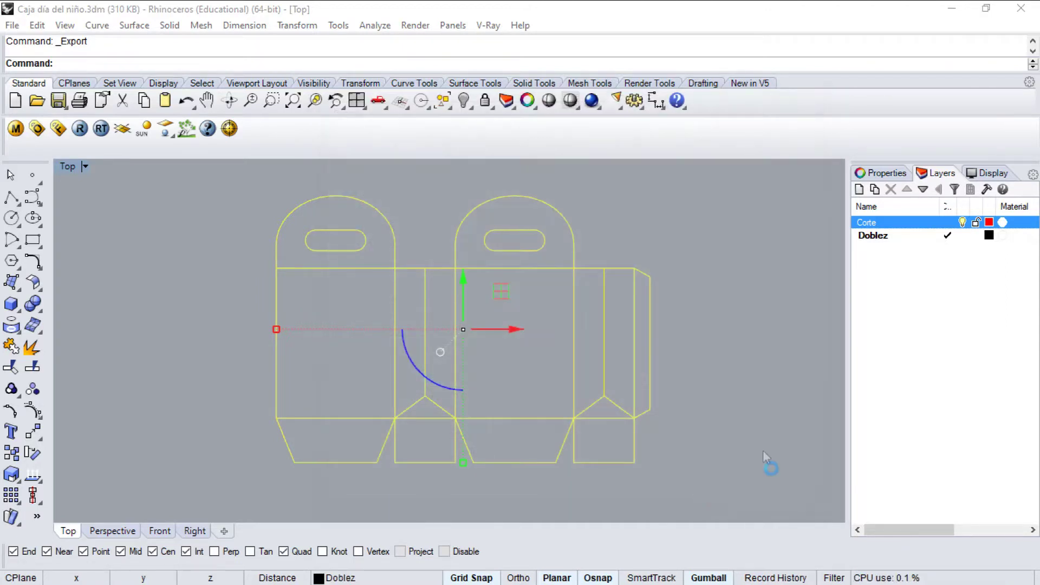
Step: Complete the DXF export with the Default export scheme and clear the selection
{"action": "left_click", "coordinate": [507, 280]}
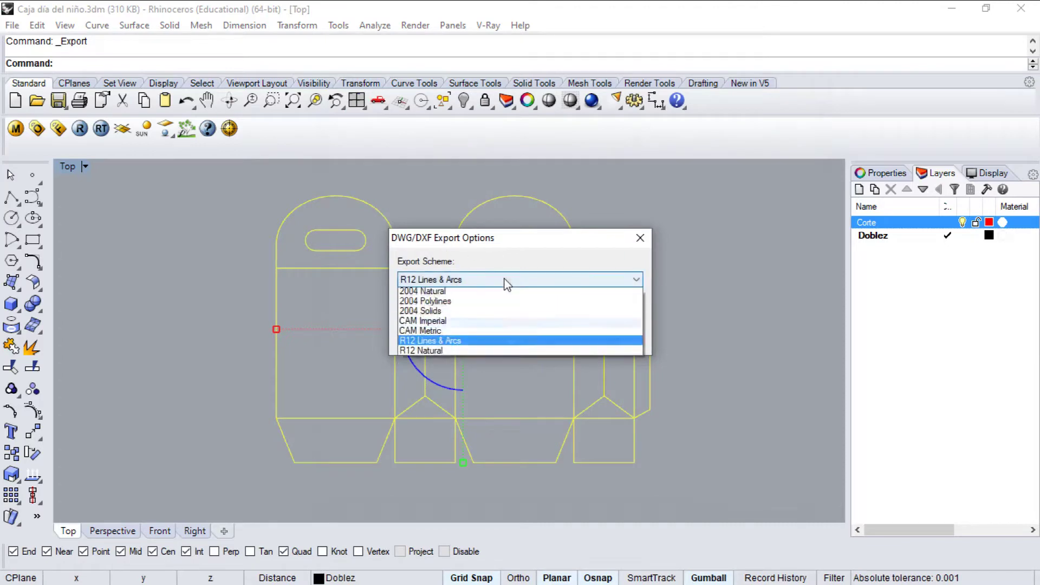
{"action": "left_click", "coordinate": [442, 294]}
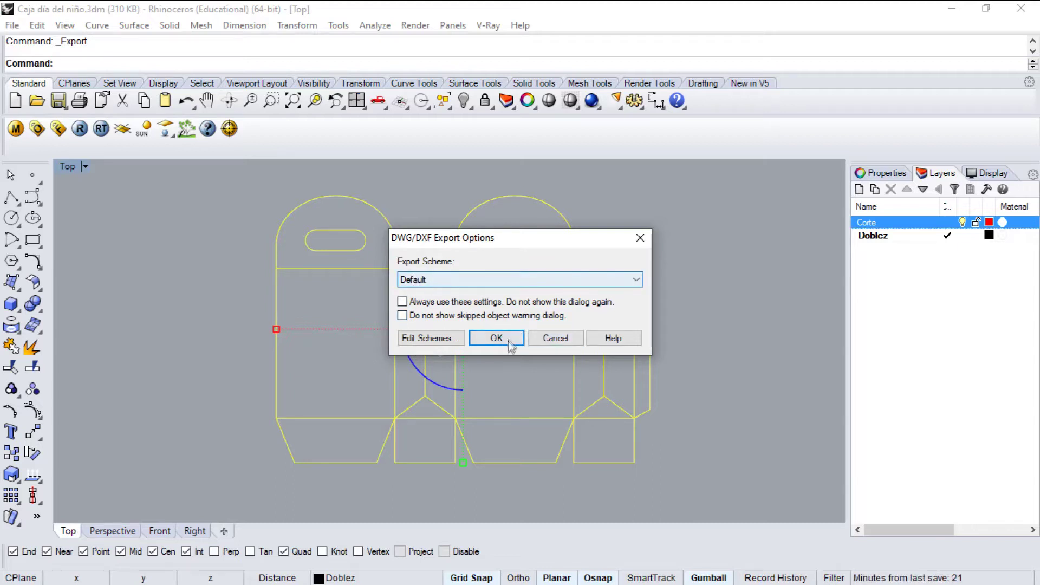
{"action": "left_click", "coordinate": [481, 338]}
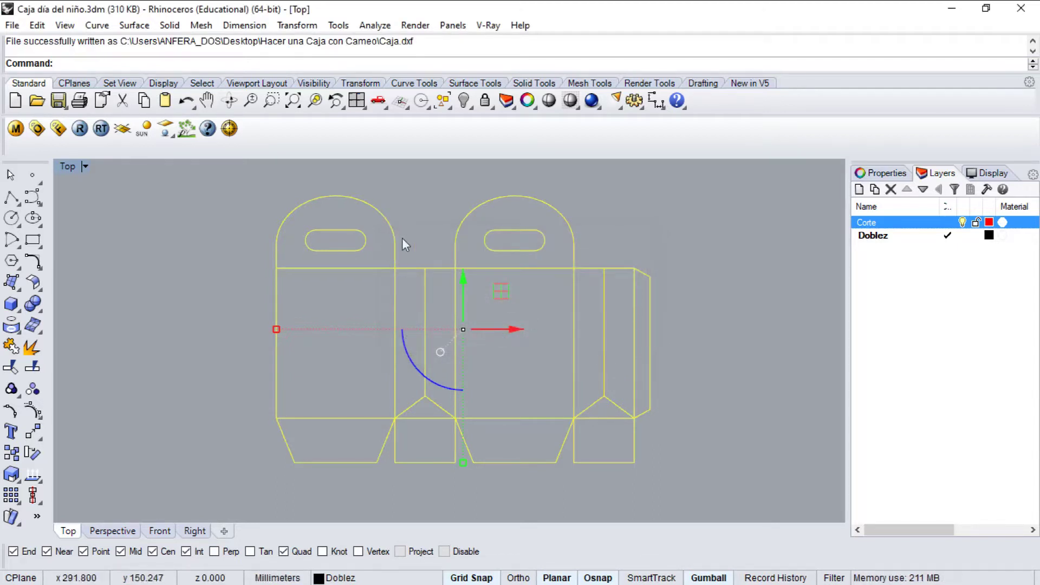
{"action": "left_click", "coordinate": [665, 242]}
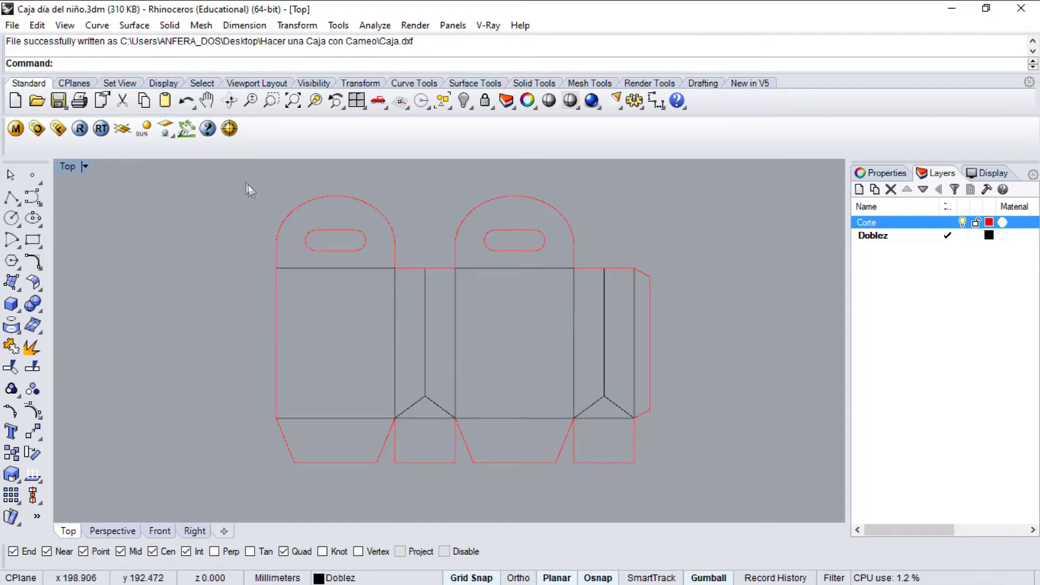
Step: Export the whole box template again as a DXF file named Caja 2, using the R12 Lines & Arcs scheme
{"action": "left_click_drag", "start_coordinate": [247, 182], "coordinate": [696, 494]}
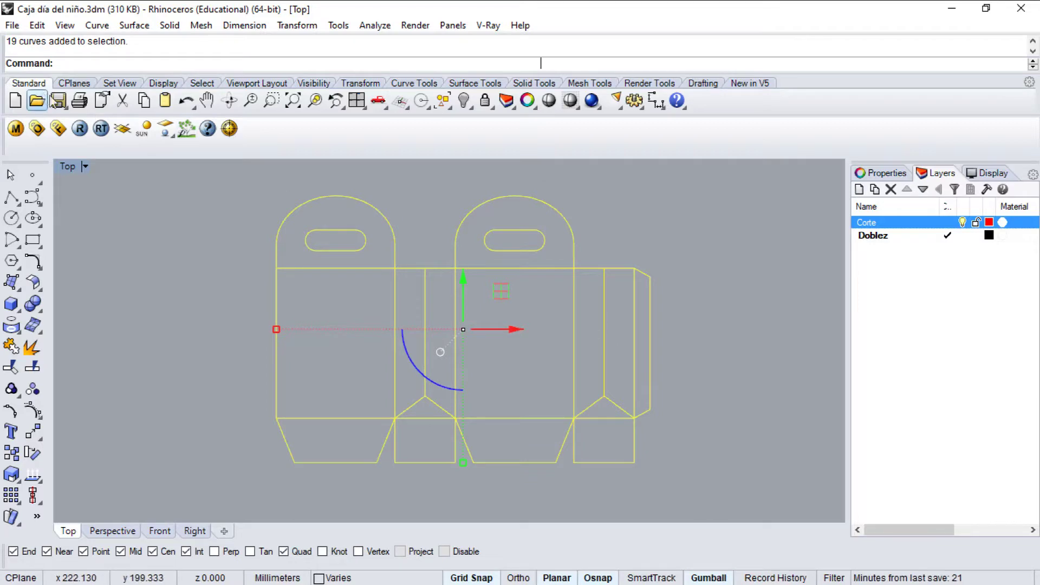
{"action": "right_click", "coordinate": [58, 100]}
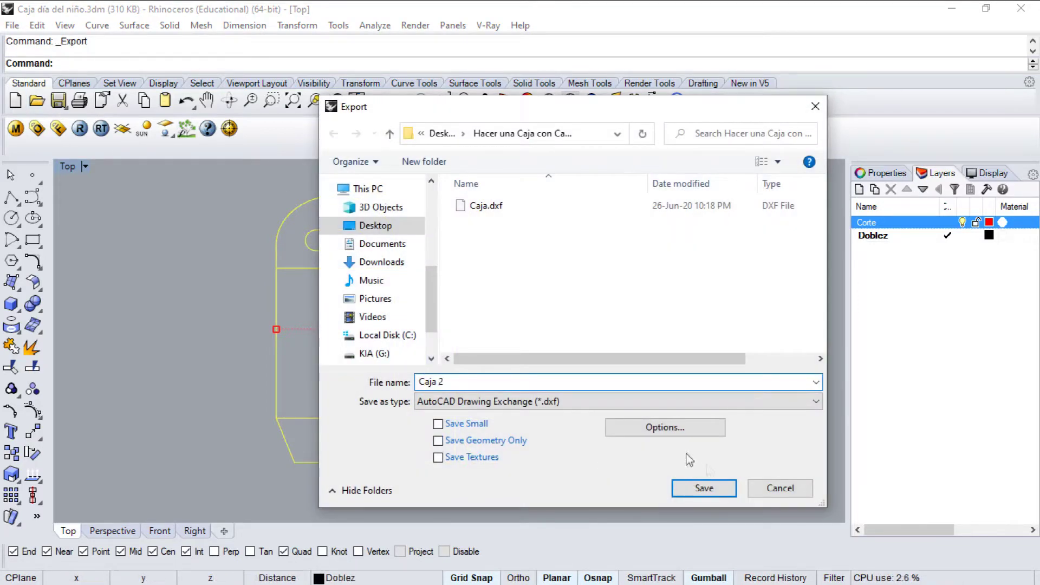
{"action": "left_click", "coordinate": [707, 490]}
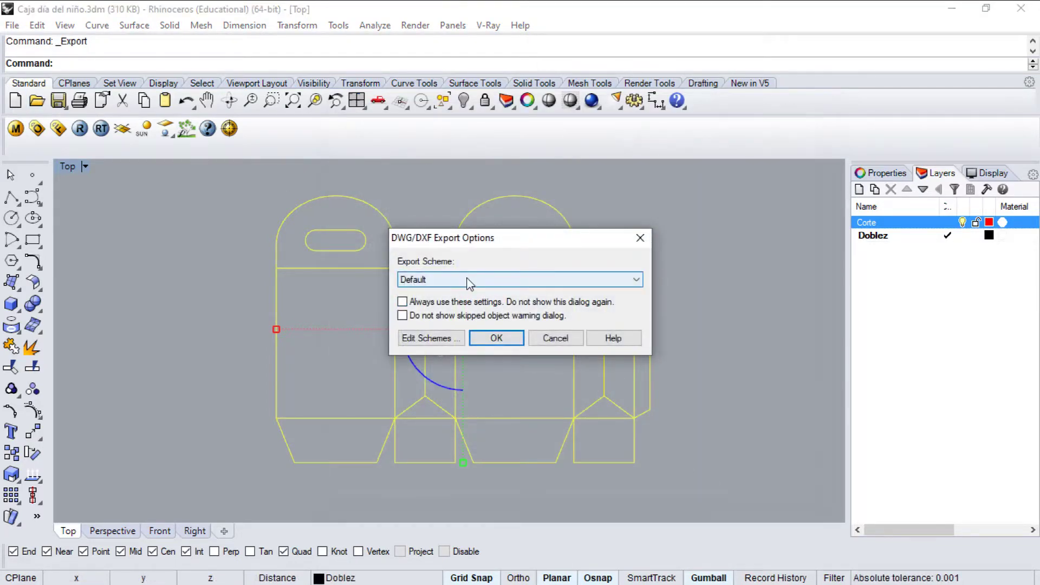
{"action": "left_click", "coordinate": [468, 281]}
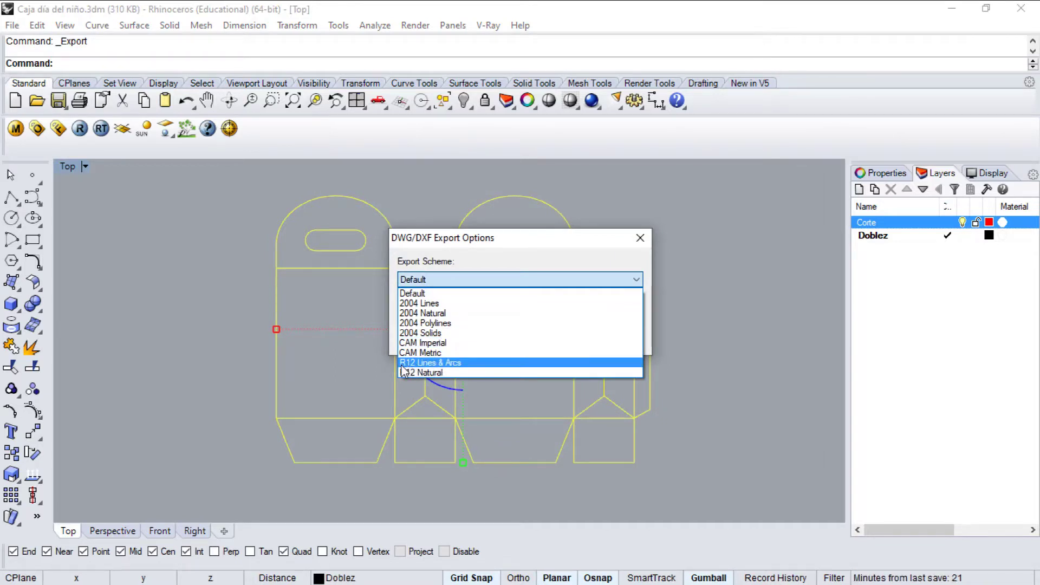
{"action": "left_click", "coordinate": [459, 365]}
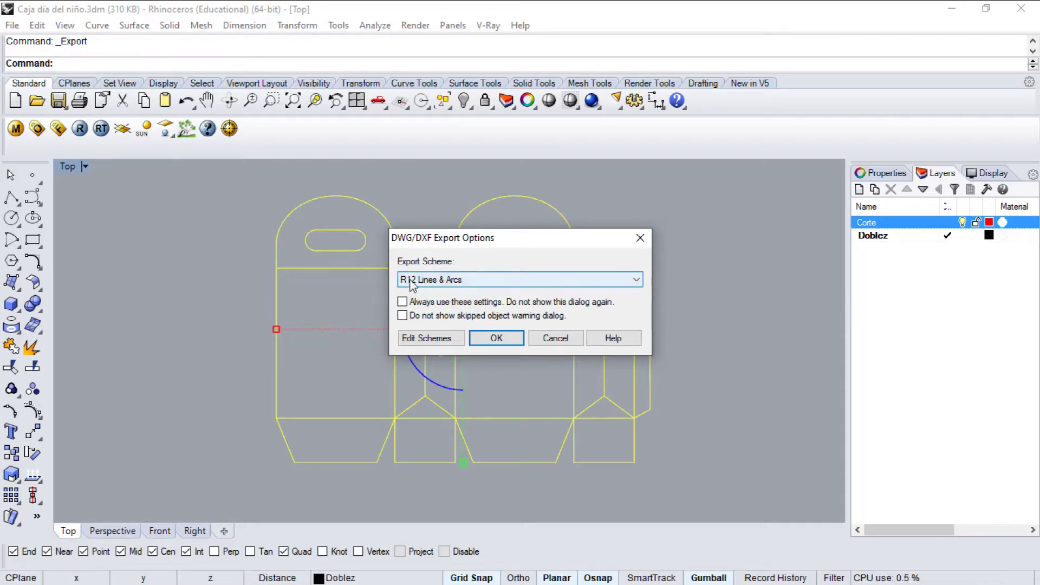
{"action": "left_click", "coordinate": [495, 338]}
{"action": "left_click", "coordinate": [622, 239]}
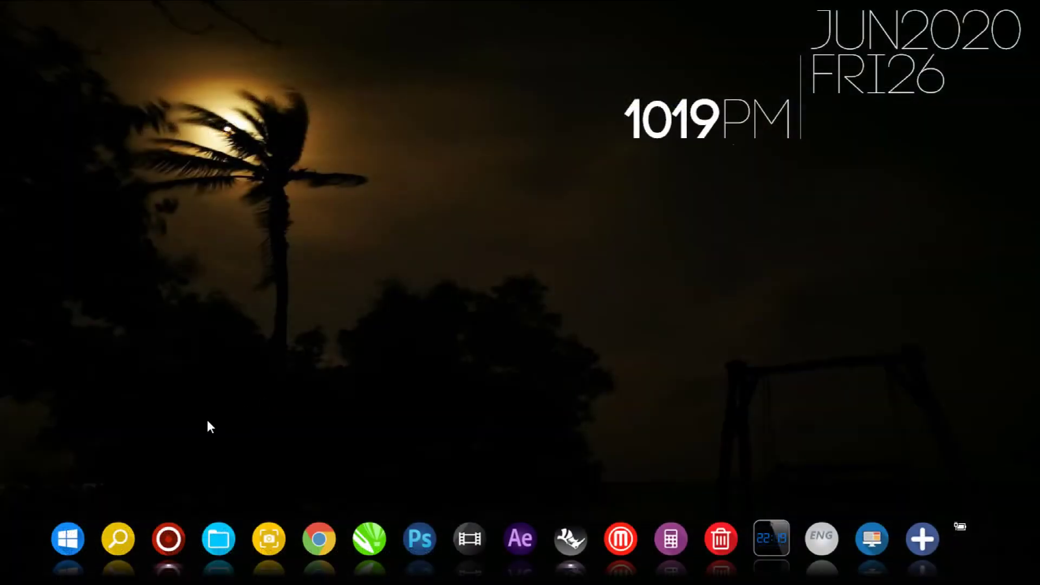
Step: Open Silhouette Studio and set the machine to Cameo and the cutting mat to Cameo 12 x 12 in
{"action": "left_click", "coordinate": [71, 524]}
{"action": "left_click", "coordinate": [271, 381]}
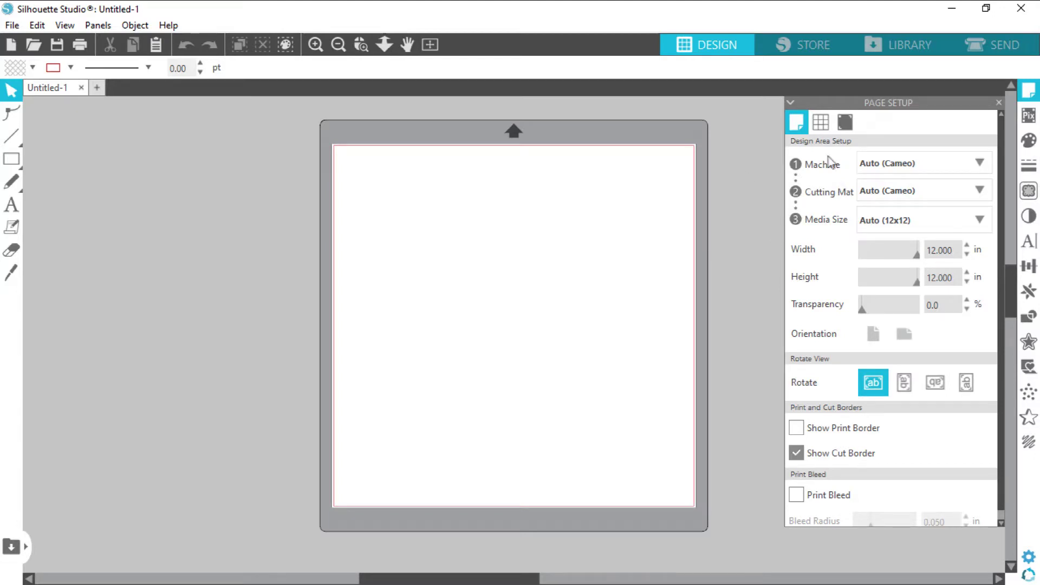
{"action": "left_click", "coordinate": [873, 164]}
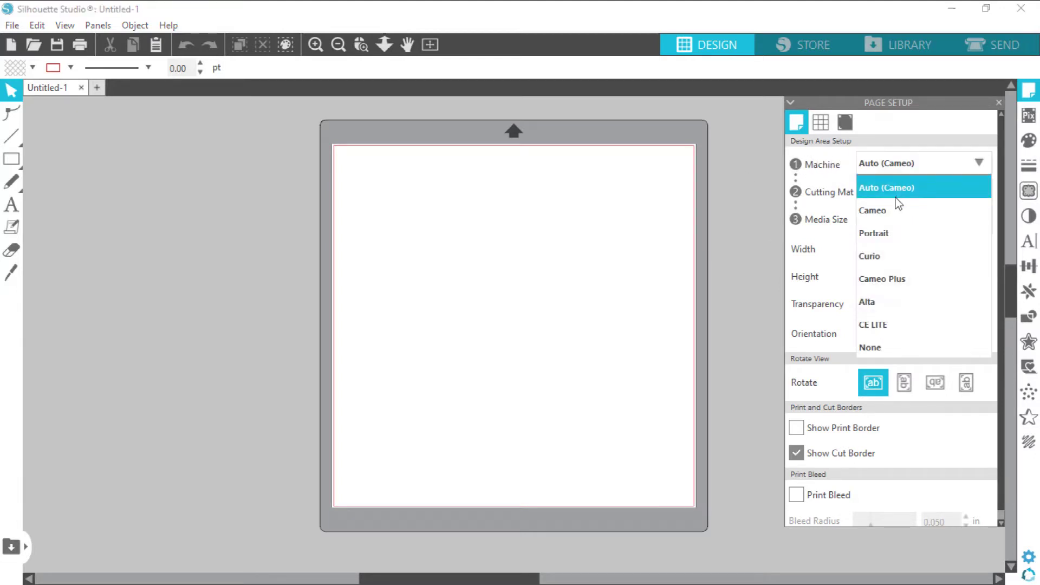
{"action": "left_click", "coordinate": [883, 214]}
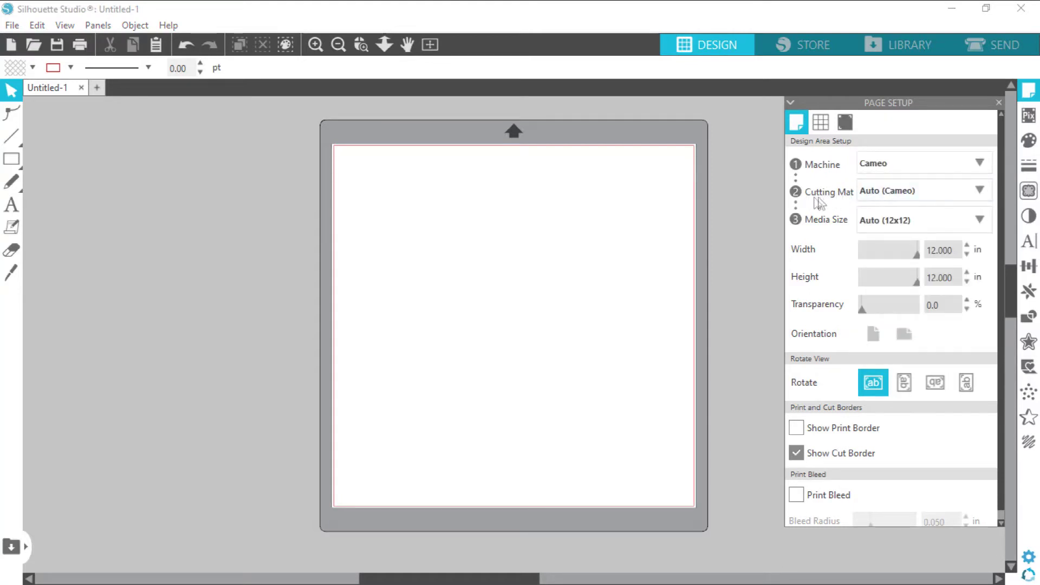
{"action": "left_click", "coordinate": [880, 192]}
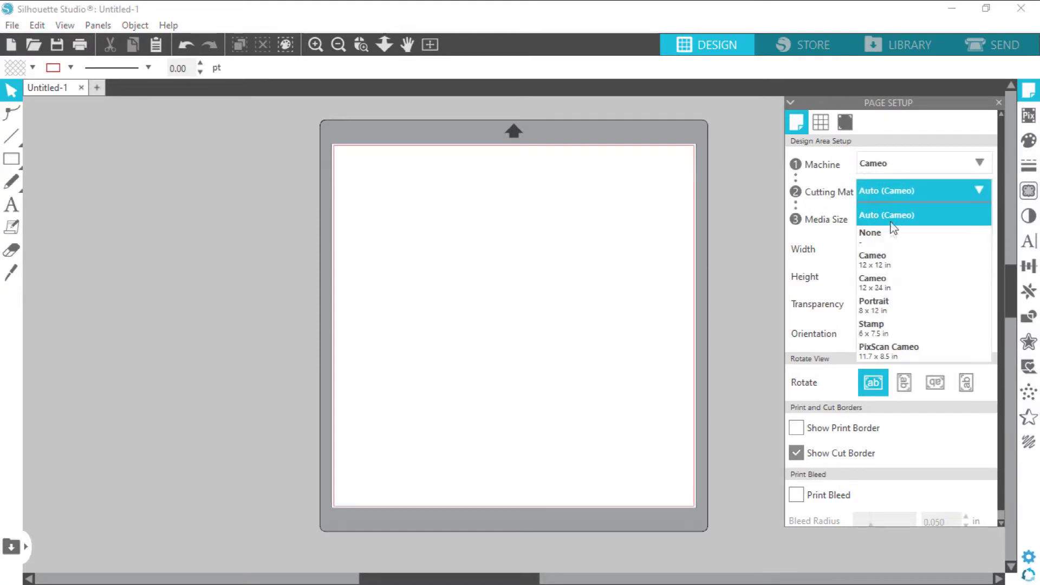
{"action": "left_click", "coordinate": [881, 267]}
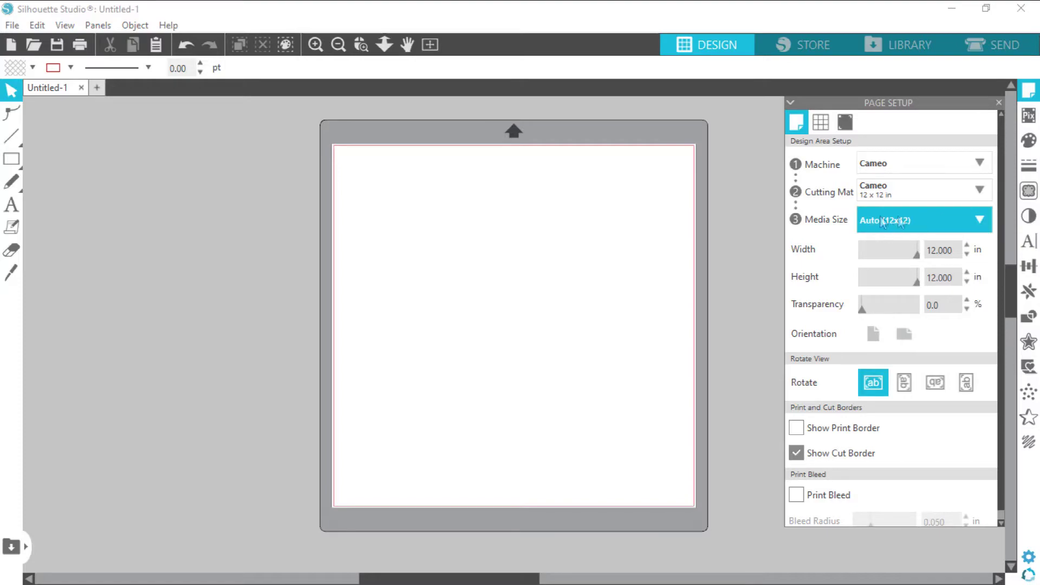
Step: Switch back to Rhinoceros and dimension the box template's overall height from the handle's arc to the bottom flap
{"action": "left_click", "coordinate": [1021, 8]}
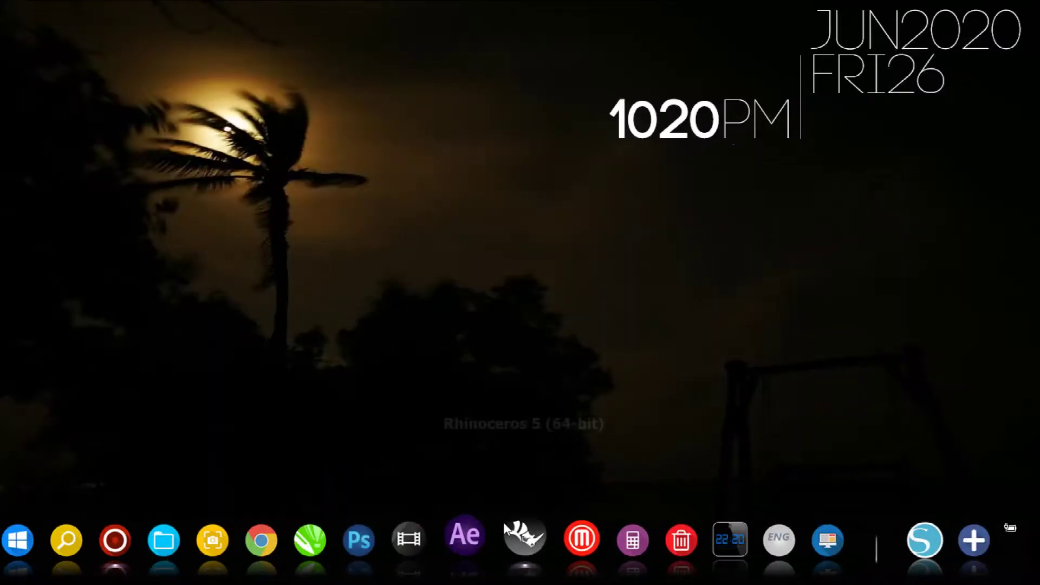
{"action": "left_click", "coordinate": [511, 525]}
{"action": "left_click", "coordinate": [636, 107]}
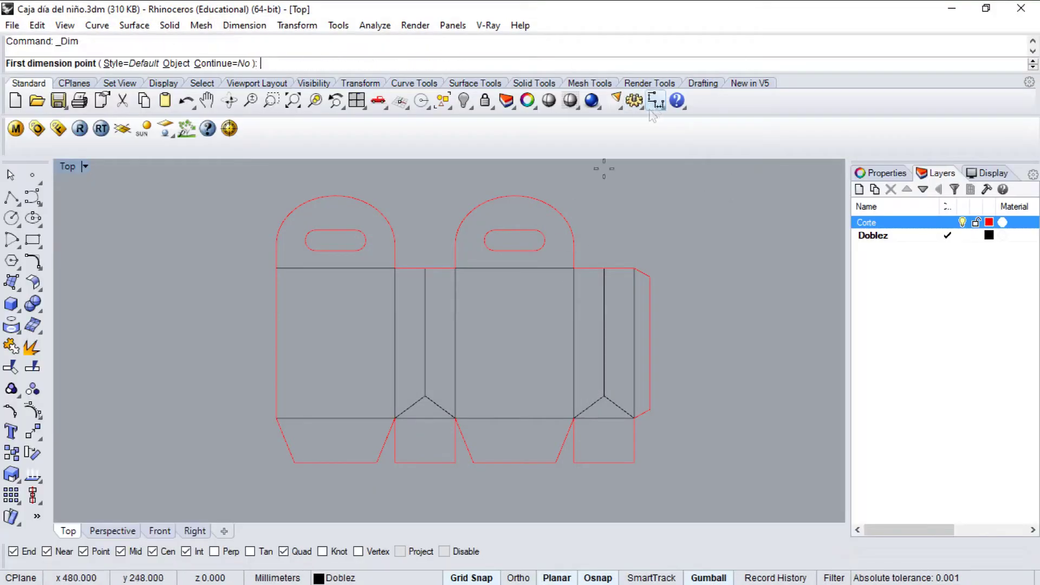
{"action": "left_click", "coordinate": [514, 195]}
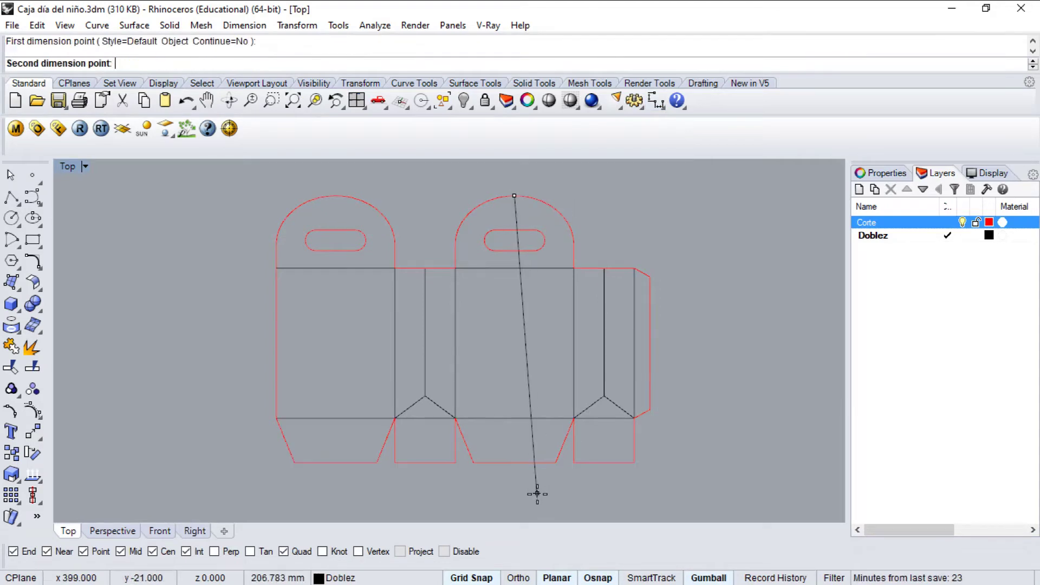
{"action": "left_click", "coordinate": [524, 463]}
{"action": "left_click", "coordinate": [726, 403]}
Step: Dimension the template's overall width above the handles, including the glue tab, and return to Silhouette Studio
{"action": "key", "text": "Return"}
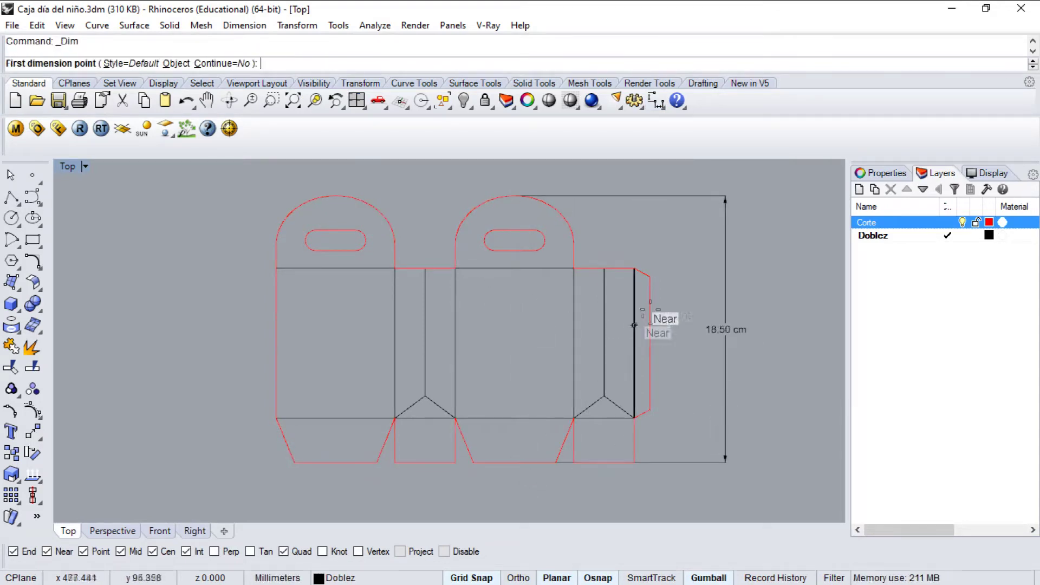
{"action": "left_click", "coordinate": [650, 277]}
{"action": "left_click", "coordinate": [276, 267]}
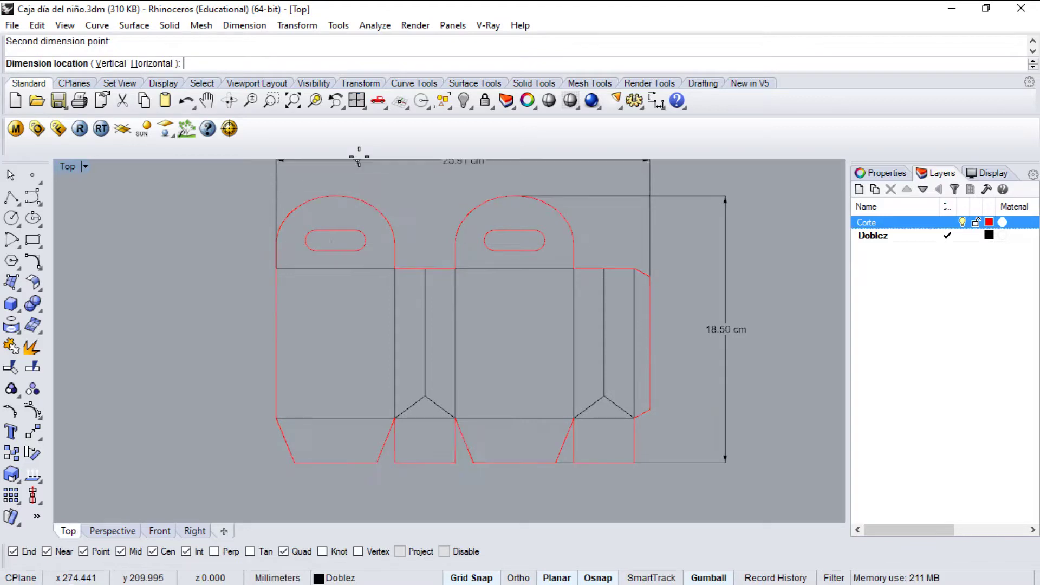
{"action": "left_click", "coordinate": [364, 174]}
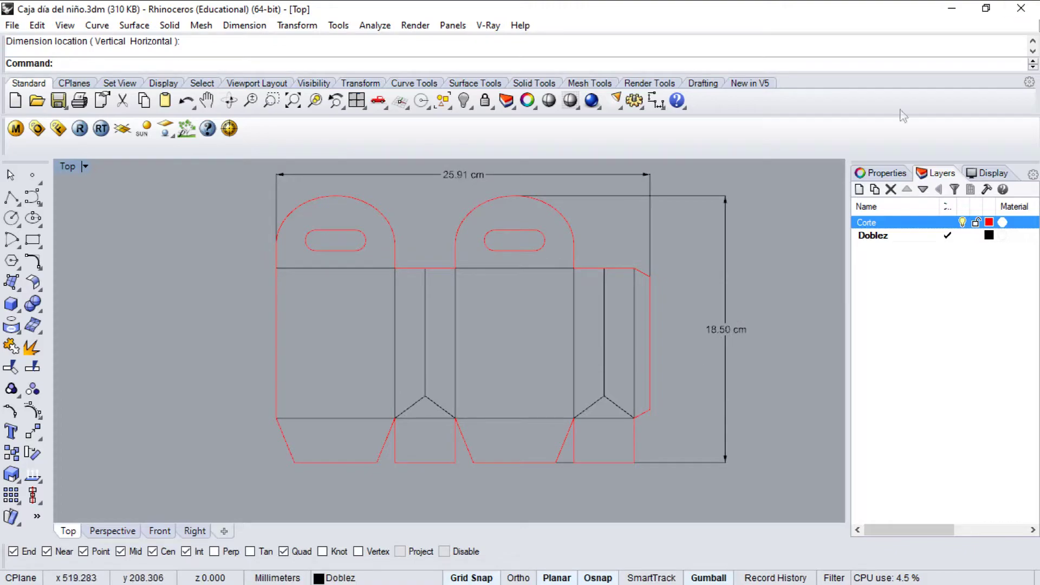
{"action": "left_click", "coordinate": [952, 8]}
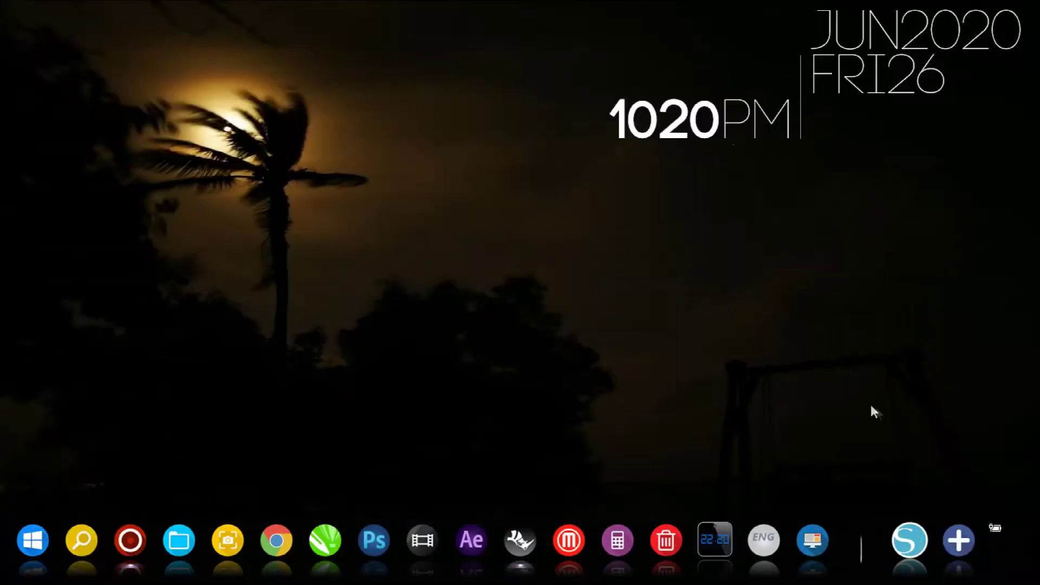
{"action": "left_click", "coordinate": [910, 528]}
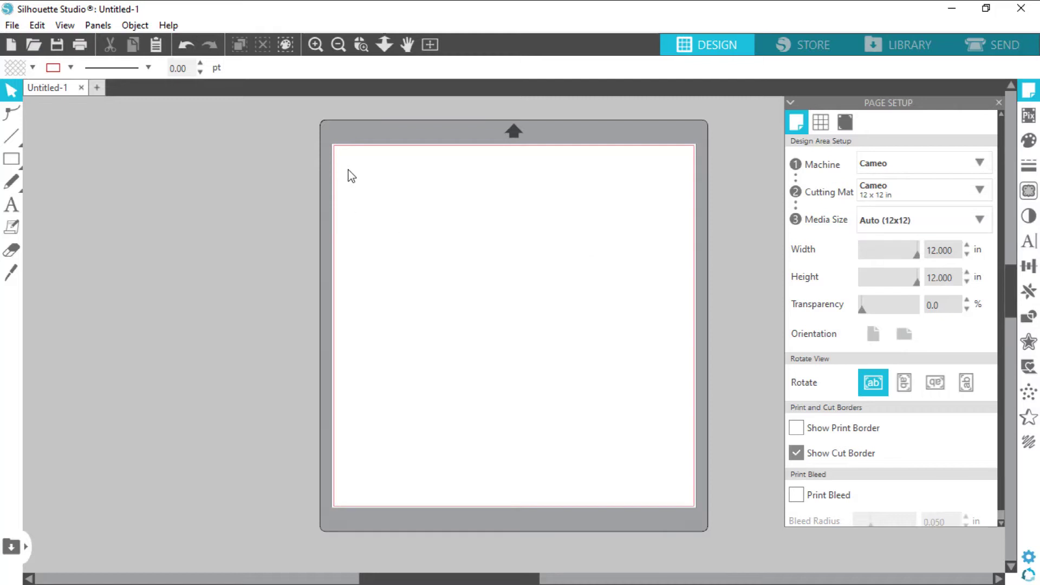
Step: Set the unit of measurement in the preferences to Centimeters
{"action": "left_click", "coordinate": [34, 24]}
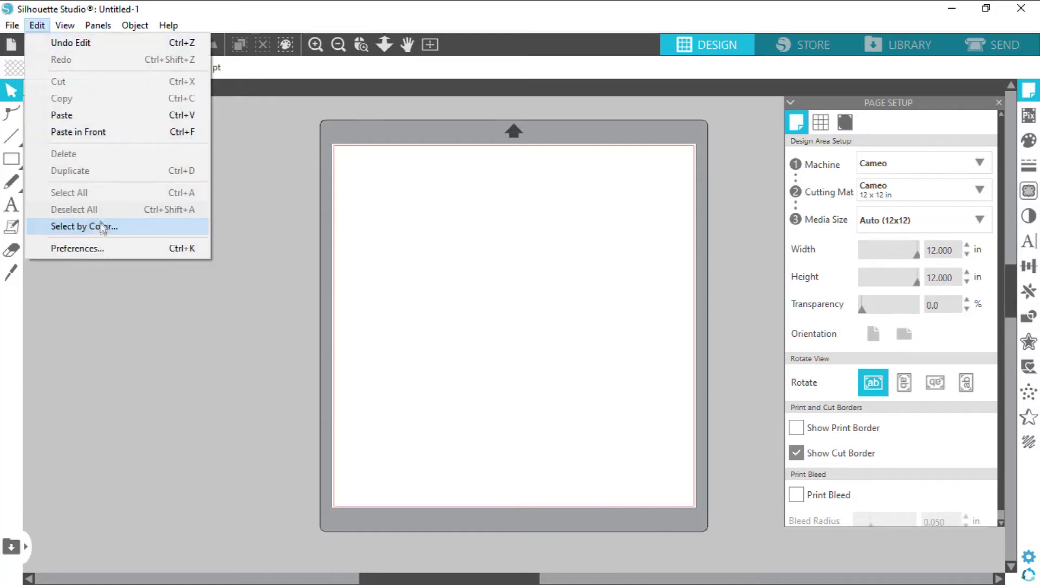
{"action": "left_click", "coordinate": [91, 248]}
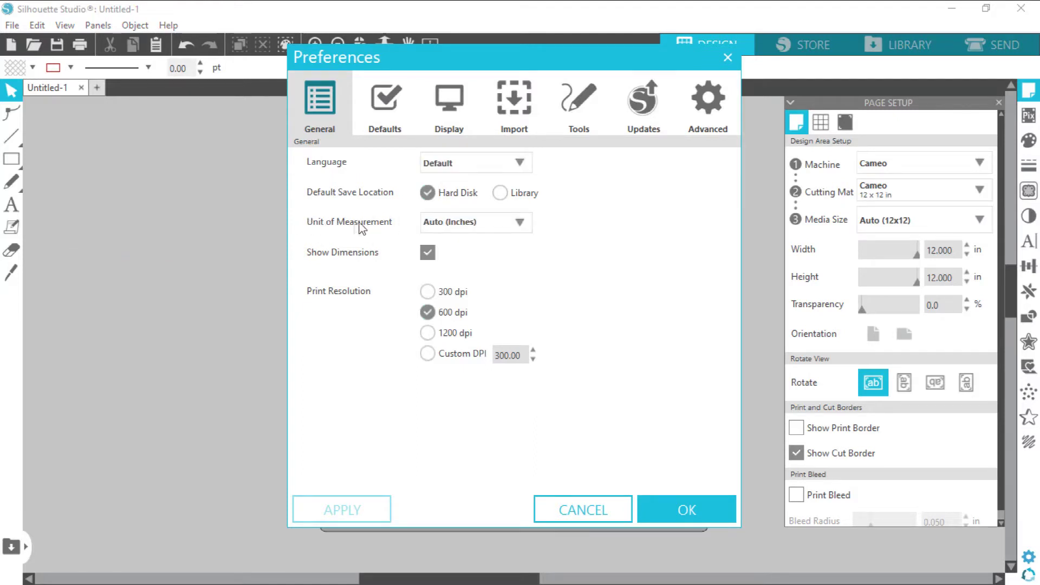
{"action": "left_click", "coordinate": [493, 223]}
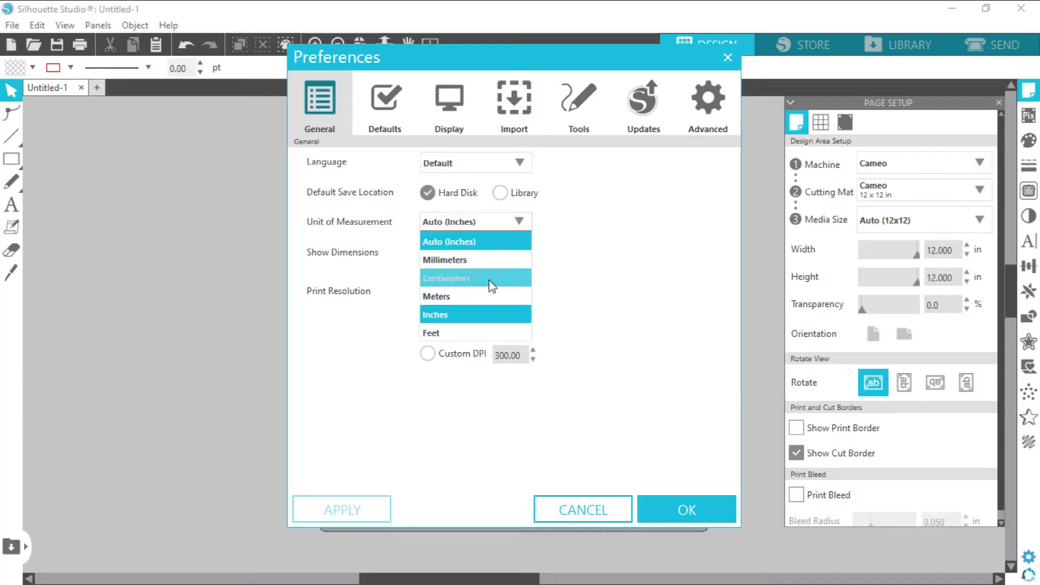
{"action": "left_click", "coordinate": [463, 279]}
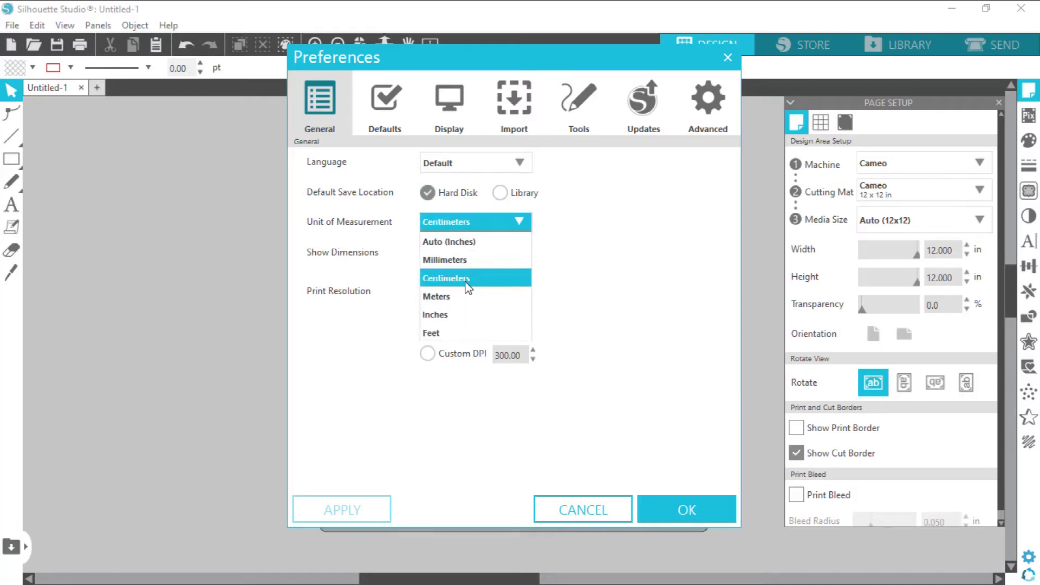
{"action": "left_click", "coordinate": [674, 499]}
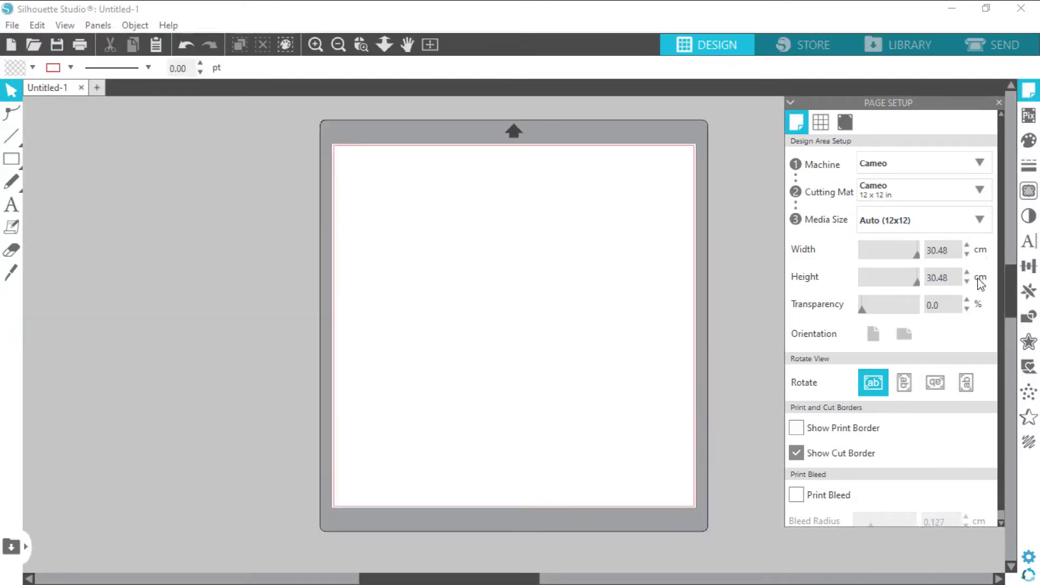
Step: Set the page to a custom media size 26 cm wide and 19 cm high
{"action": "left_click", "coordinate": [936, 250]}
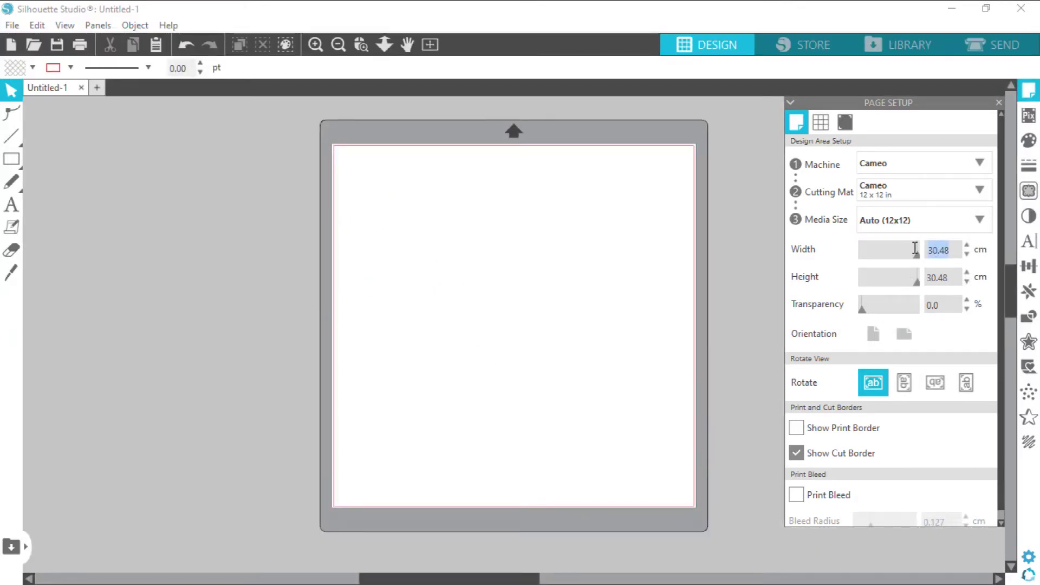
{"action": "type", "text": "26"}
{"action": "key", "text": "Tab"}
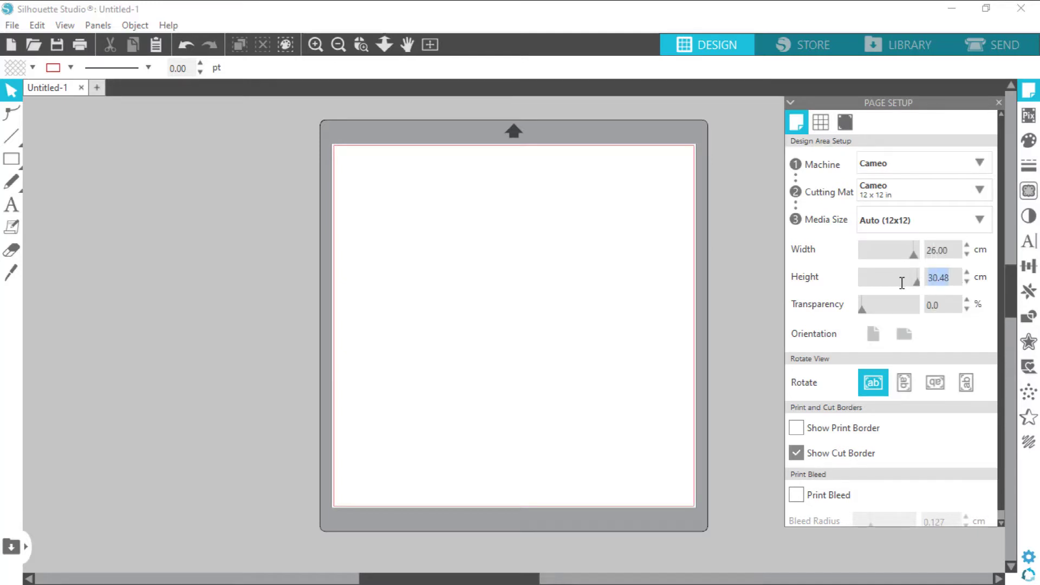
{"action": "type", "text": "15"}
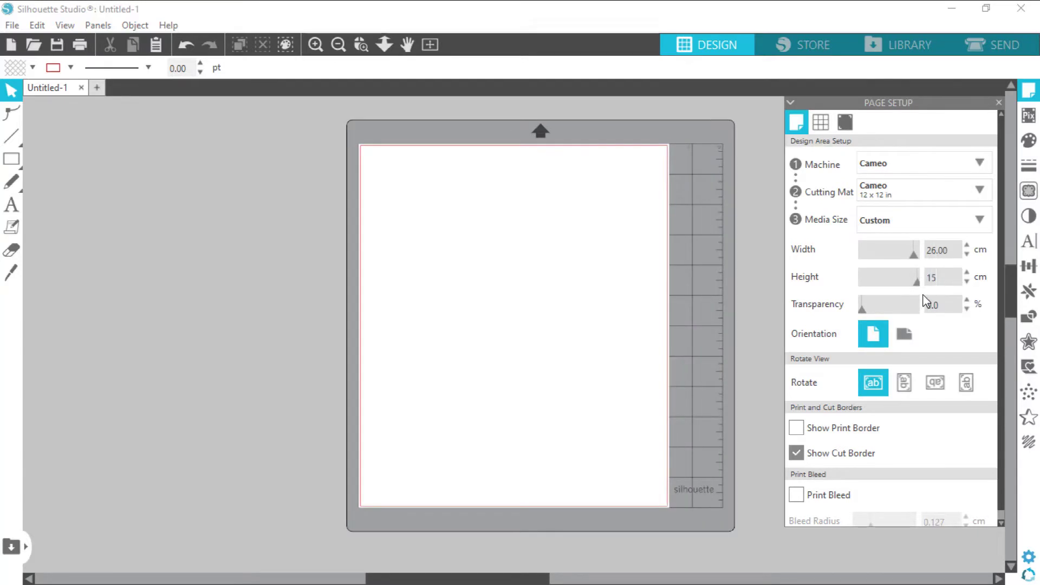
{"action": "key", "text": "BackSpace"}
{"action": "type", "text": "9"}
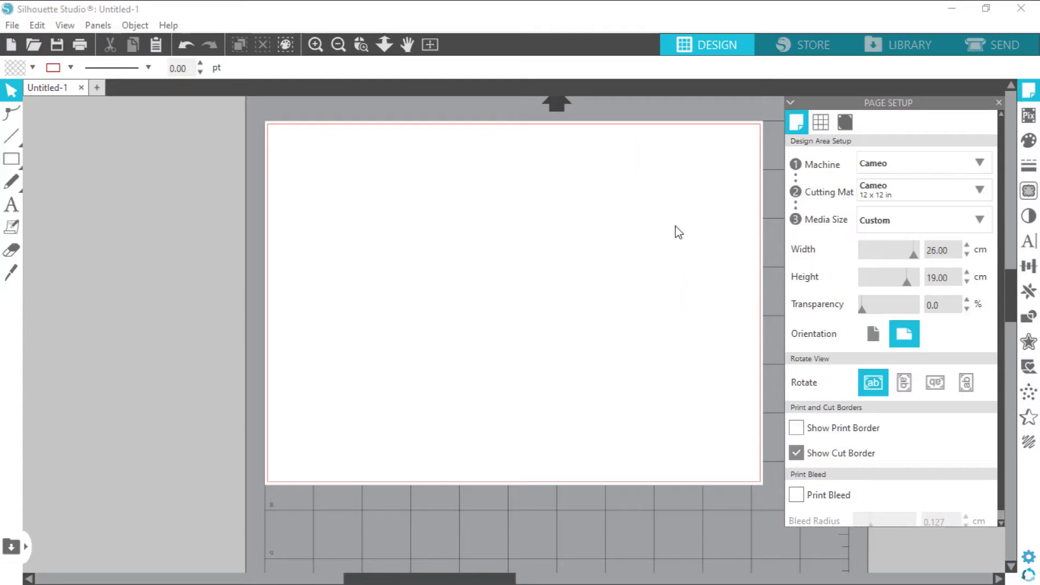
{"action": "scroll", "coordinate": [699, 234], "scroll_direction": "up", "scroll_amount": 5}
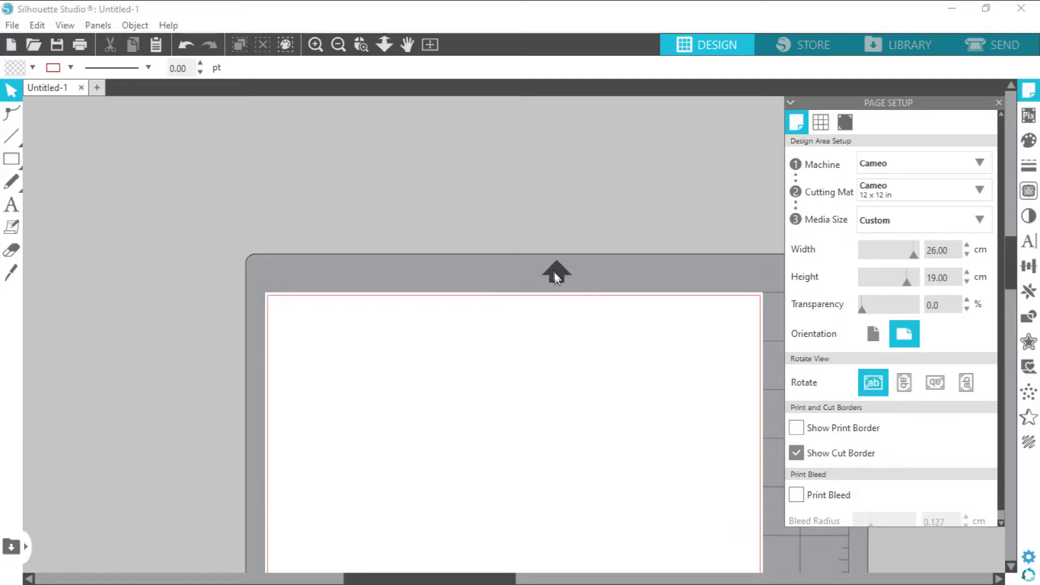
{"action": "scroll", "coordinate": [534, 267], "scroll_direction": "down", "scroll_amount": 3}
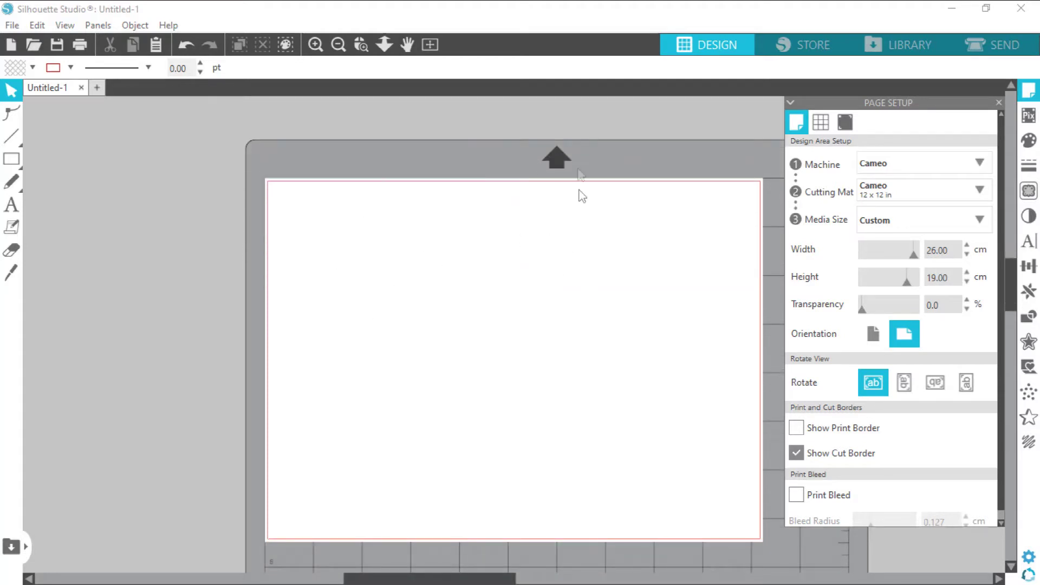
Step: Merge Caja.dxf into the page, select the imported drawing and delete it
{"action": "left_click", "coordinate": [10, 26]}
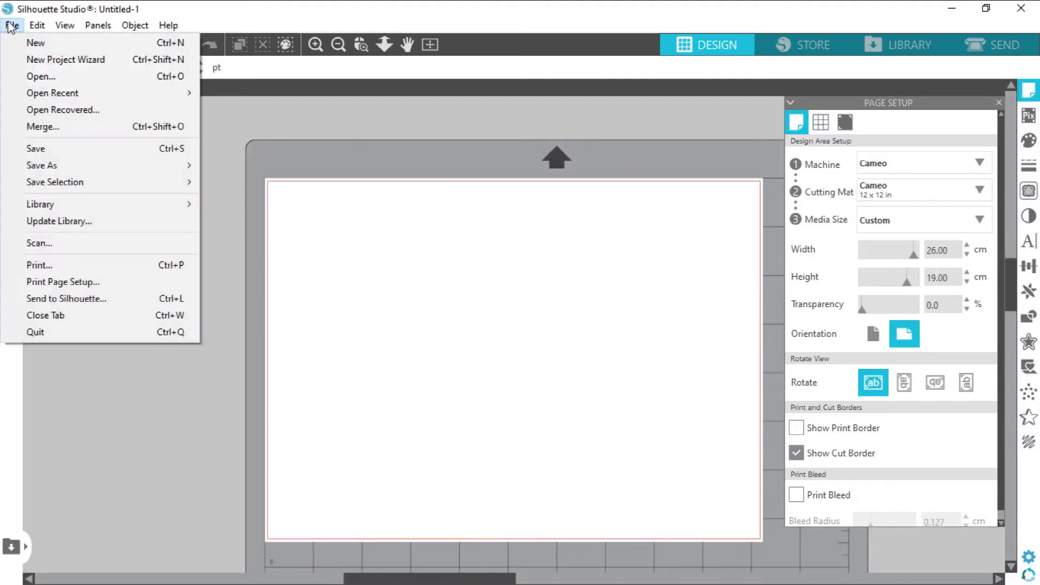
{"action": "left_click", "coordinate": [43, 127]}
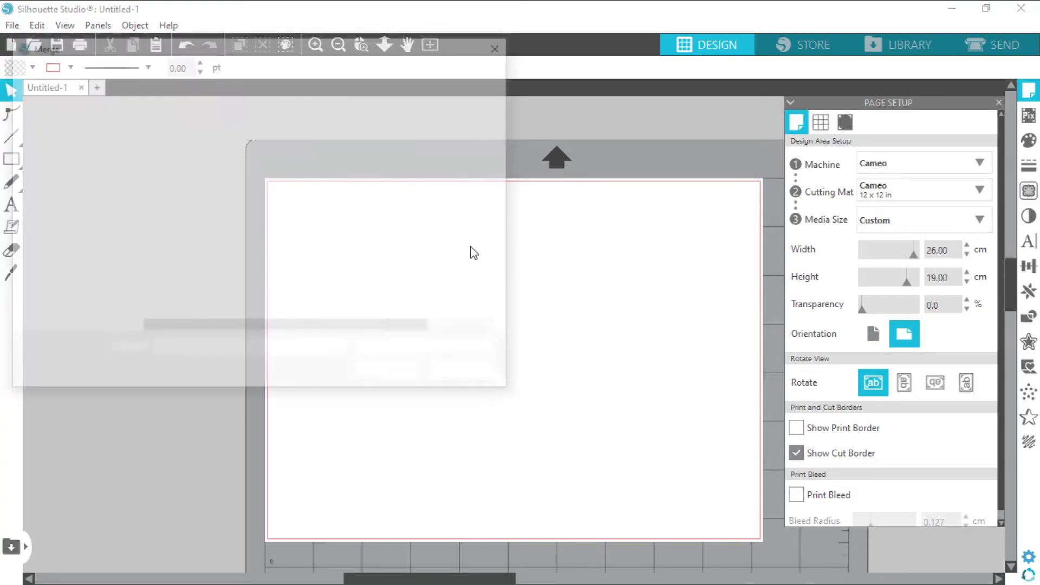
{"action": "left_click_drag", "start_coordinate": [333, 52], "coordinate": [573, 40]}
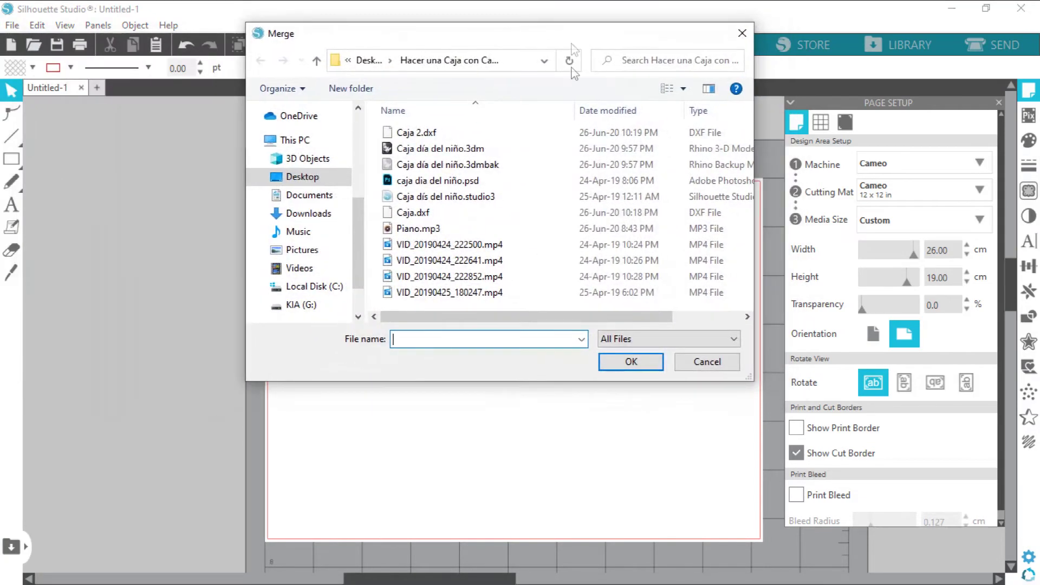
{"action": "left_click", "coordinate": [415, 214]}
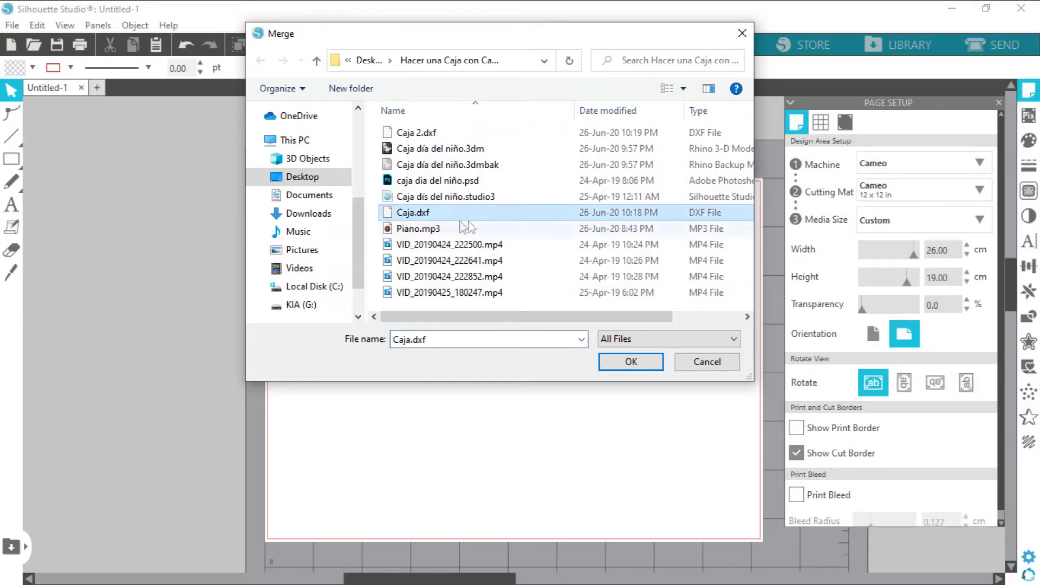
{"action": "left_click", "coordinate": [635, 360]}
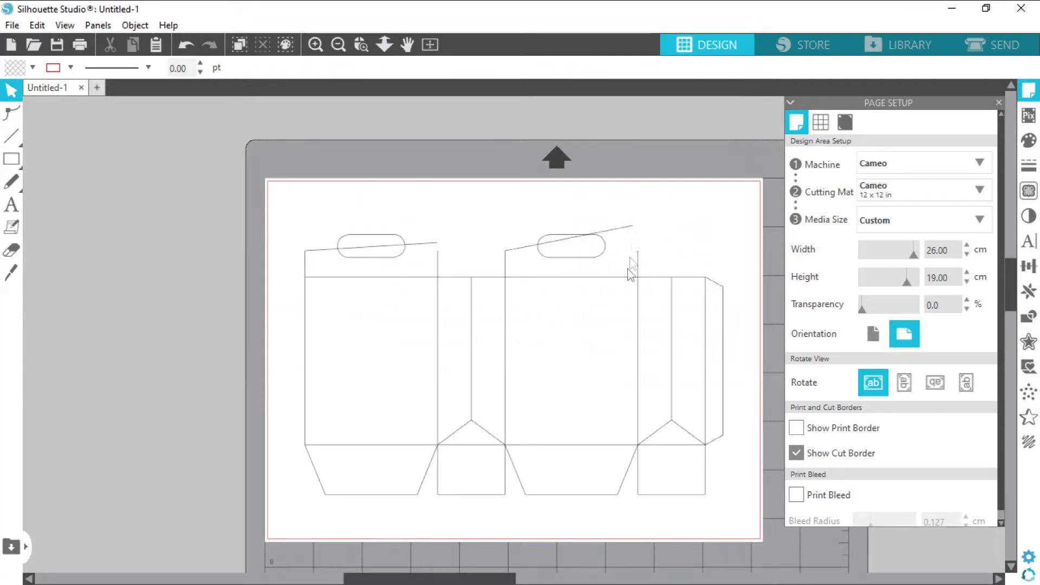
{"action": "left_click", "coordinate": [593, 234]}
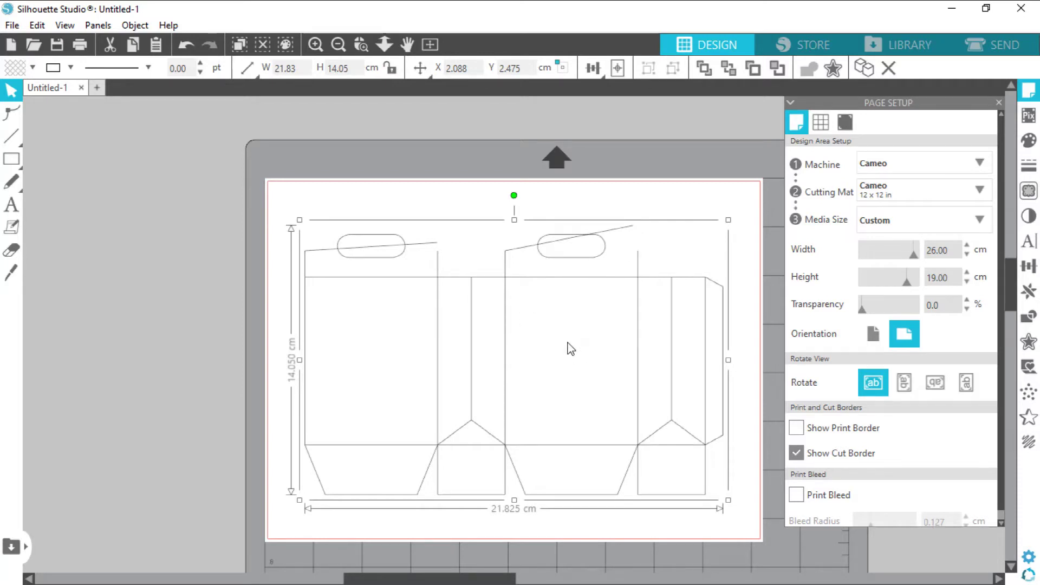
{"action": "key", "text": "Delete"}
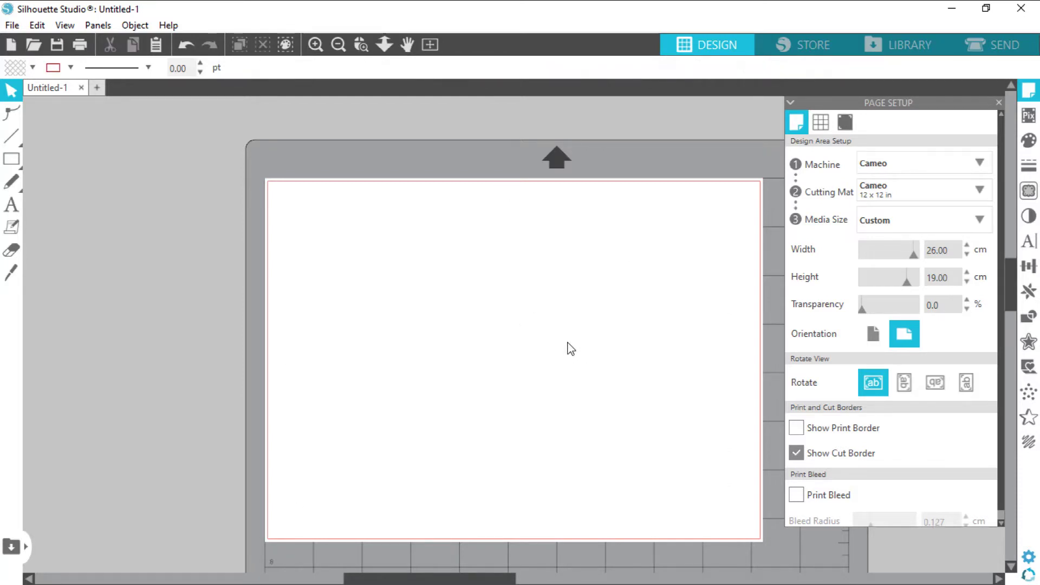
Step: Merge Caja 2.dxf into the page, select the imported template and move it slightly to the right
{"action": "left_click", "coordinate": [11, 25]}
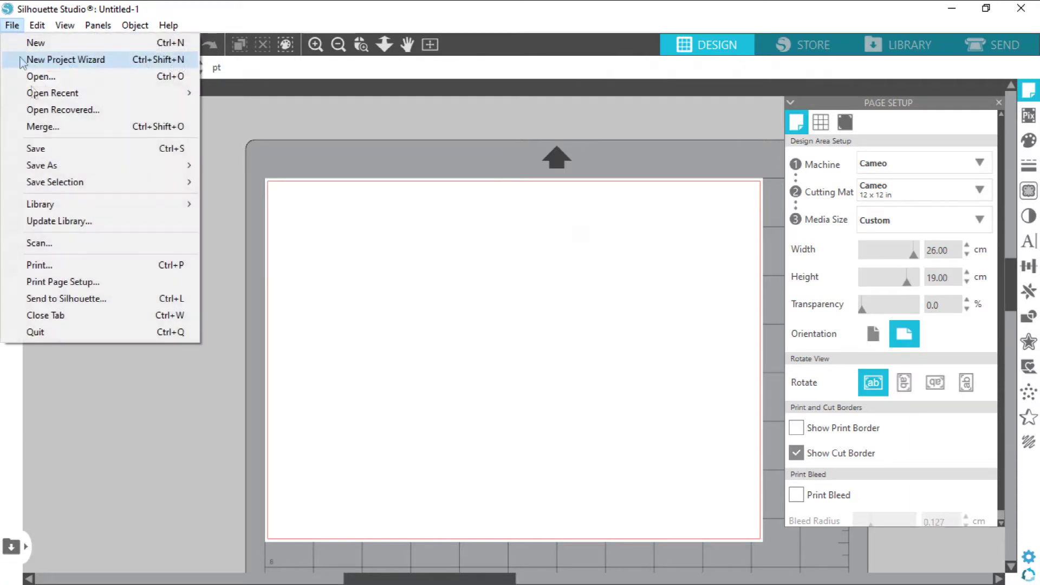
{"action": "left_click", "coordinate": [50, 127]}
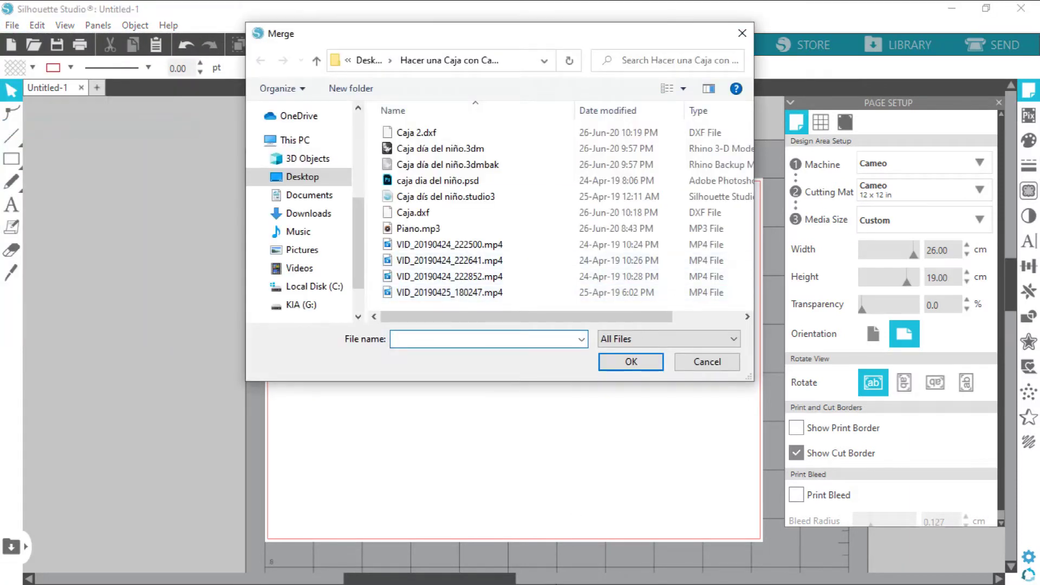
{"action": "left_click", "coordinate": [425, 134]}
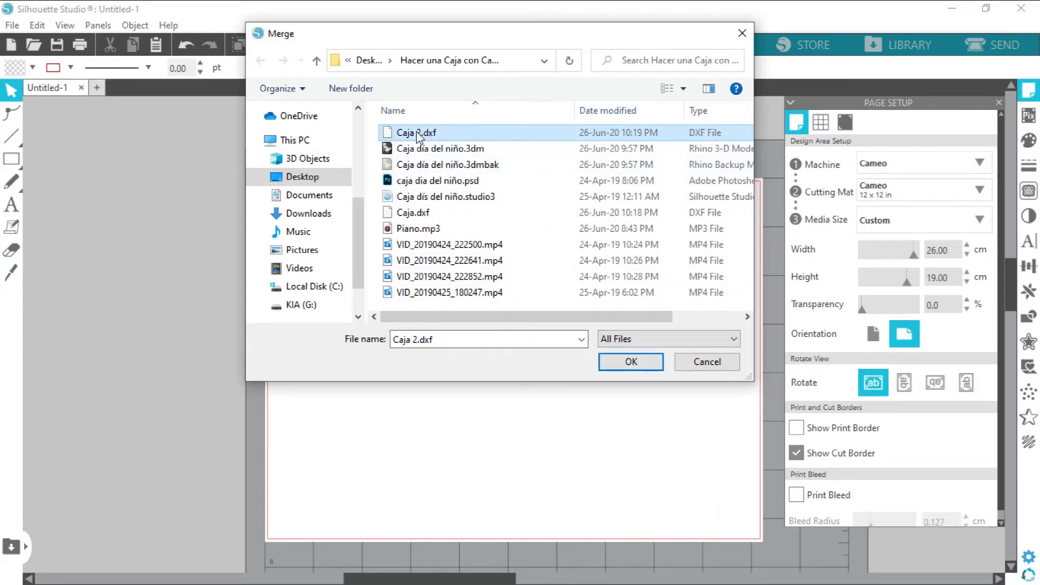
{"action": "left_click", "coordinate": [631, 362]}
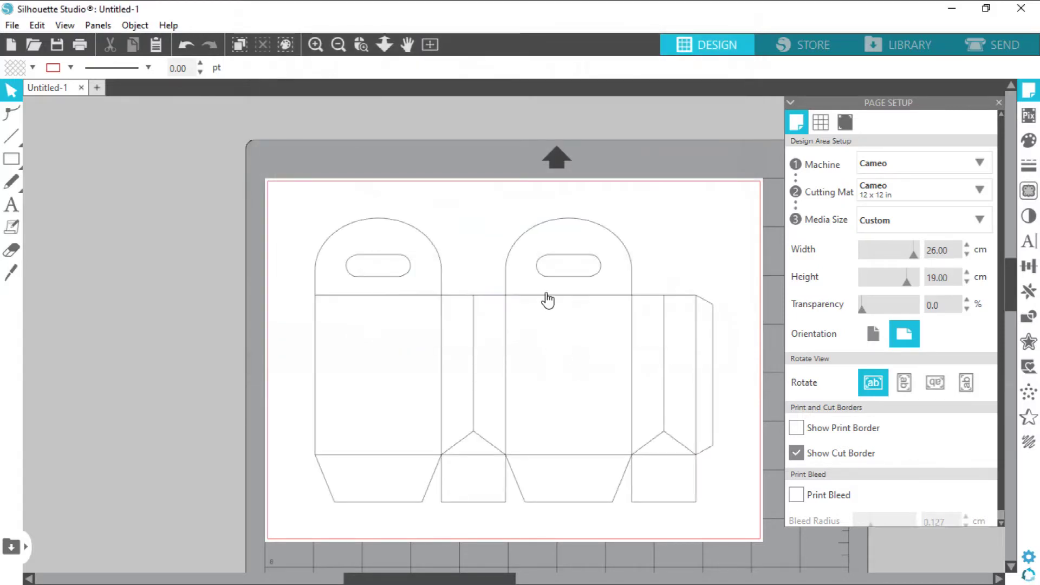
{"action": "left_click", "coordinate": [548, 299]}
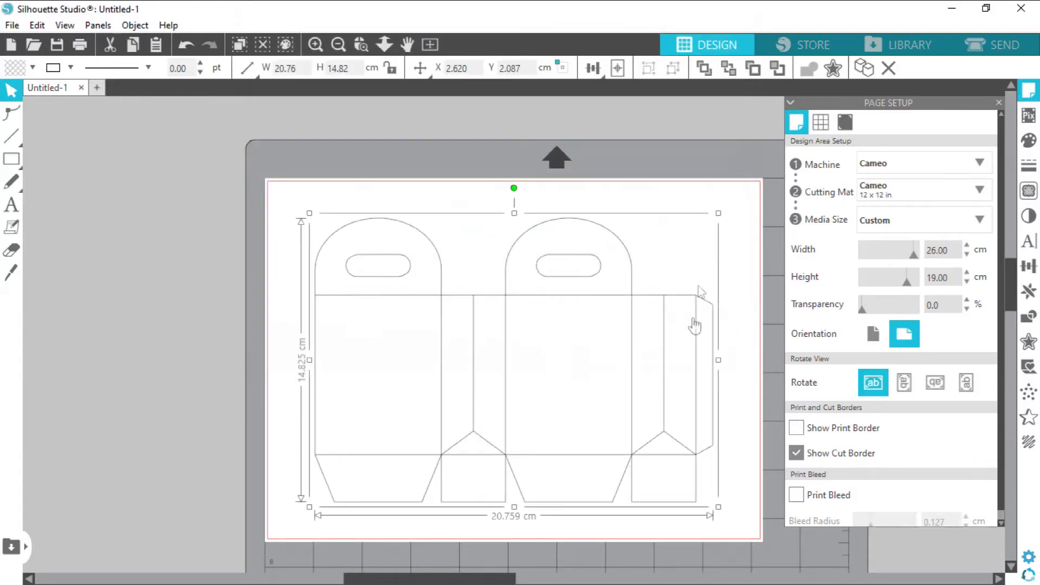
{"action": "mouse_move", "coordinate": [594, 302]}
{"action": "left_mouse_down"}
{"action": "mouse_move", "coordinate": [590, 286]}
{"action": "mouse_move", "coordinate": [595, 299]}
{"action": "mouse_move", "coordinate": [576, 297]}
{"action": "mouse_move", "coordinate": [601, 300]}
{"action": "left_mouse_up"}
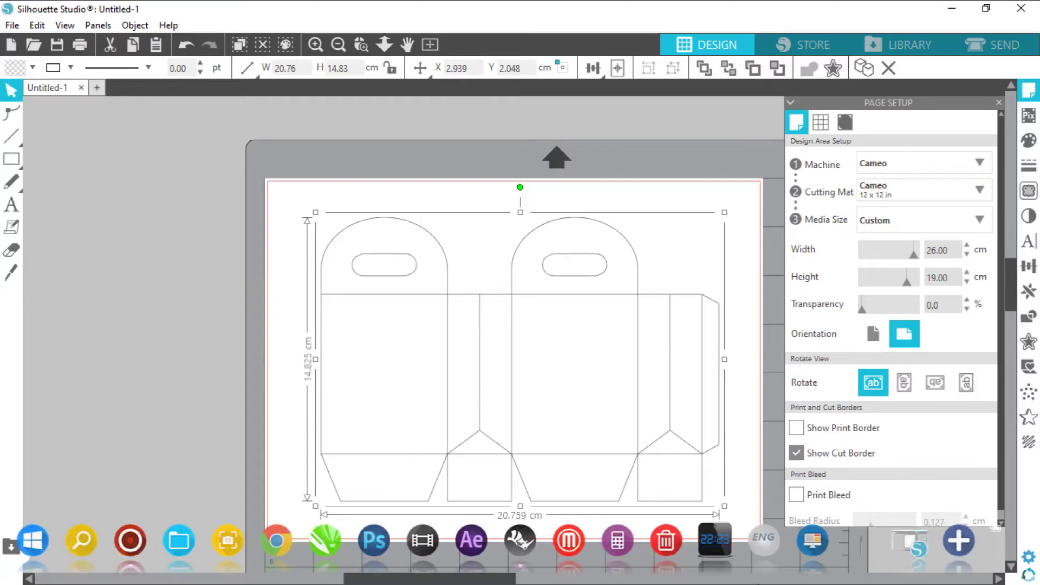
Step: Check the template's overall dimensions in Rhinoceros, return to Silhouette Studio and delete the imported template
{"action": "left_click", "coordinate": [518, 520]}
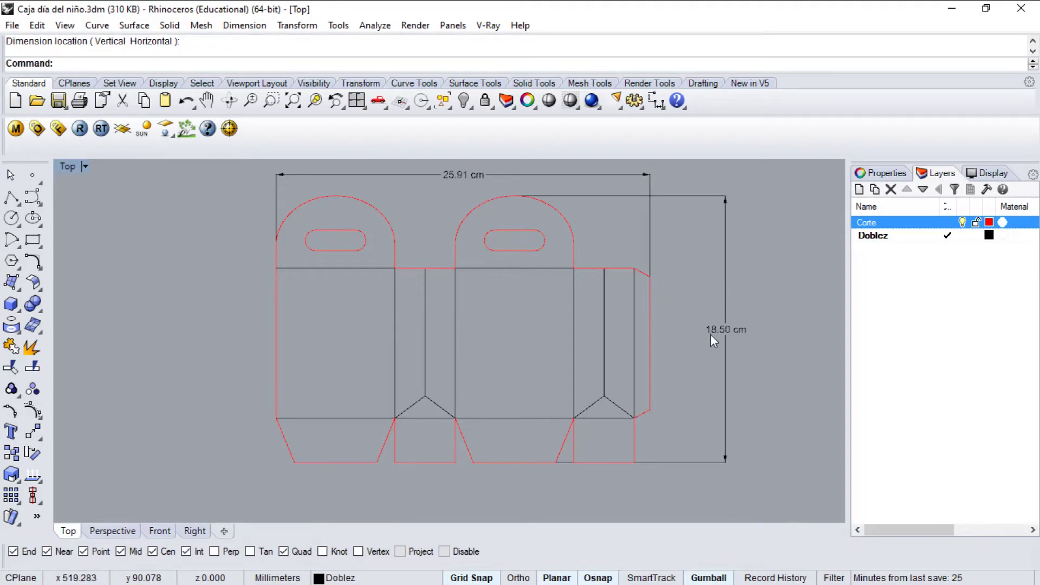
{"action": "left_click", "coordinate": [951, 8]}
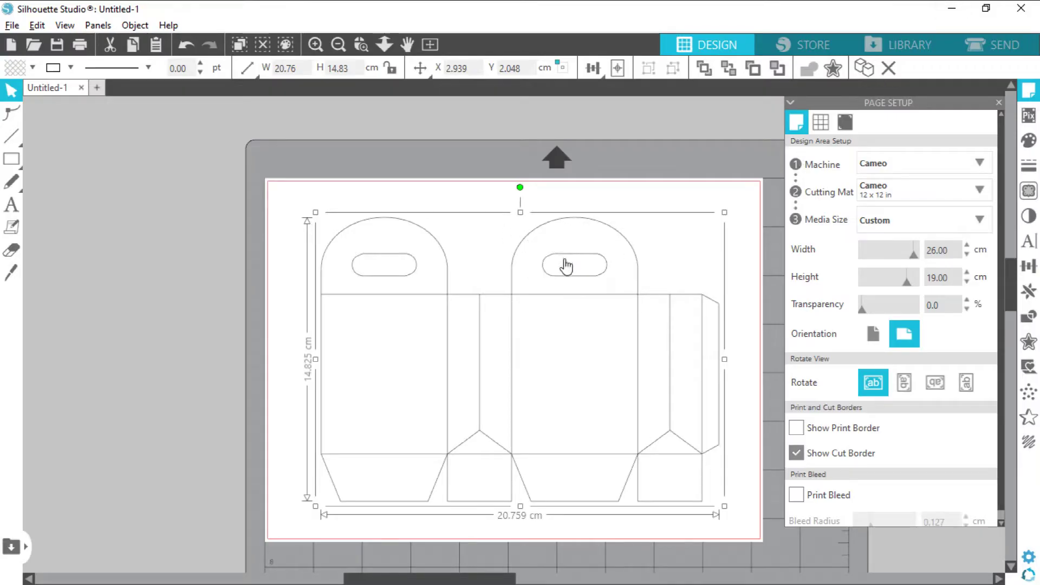
{"action": "key", "text": "Delete"}
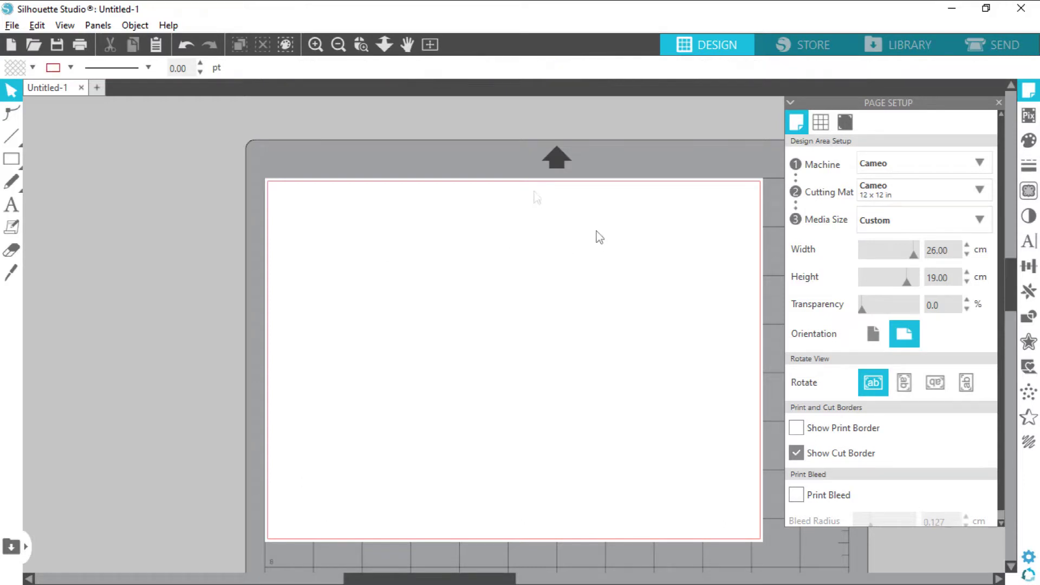
Step: Set the DXF import option in the preferences to open files As-is and apply the change
{"action": "left_click", "coordinate": [37, 25]}
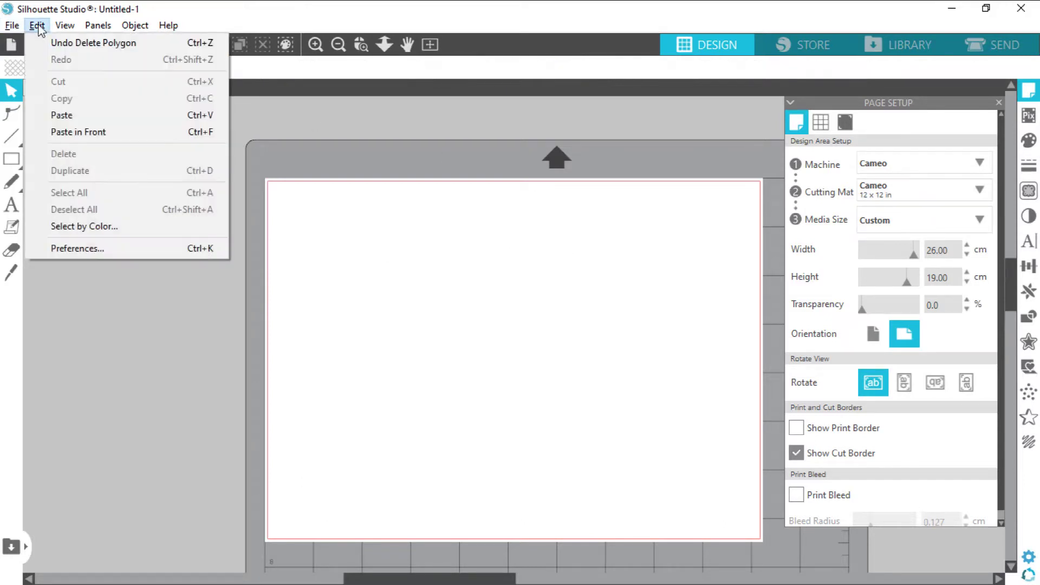
{"action": "left_click", "coordinate": [91, 248]}
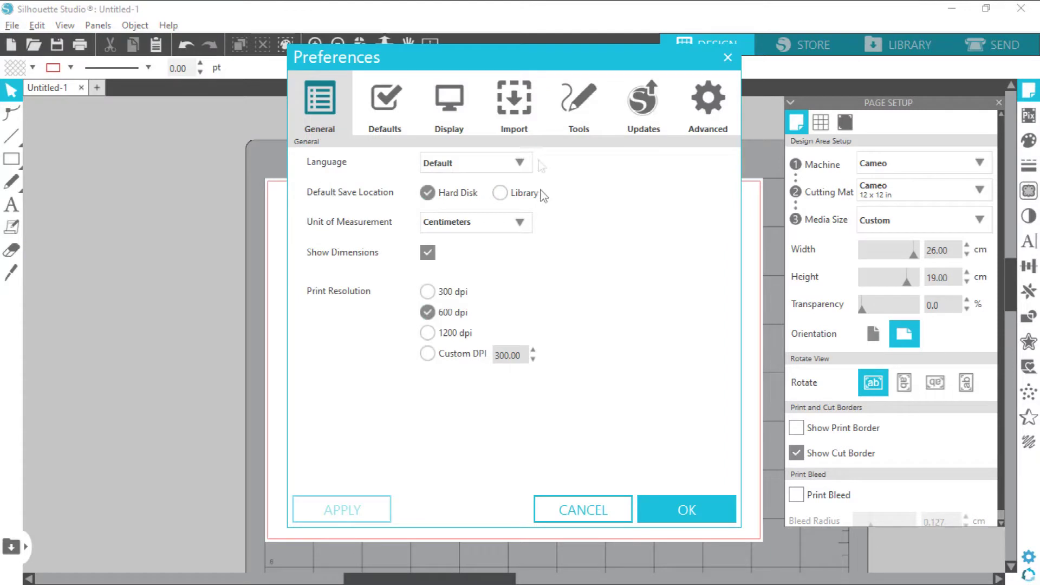
{"action": "left_click", "coordinate": [513, 99]}
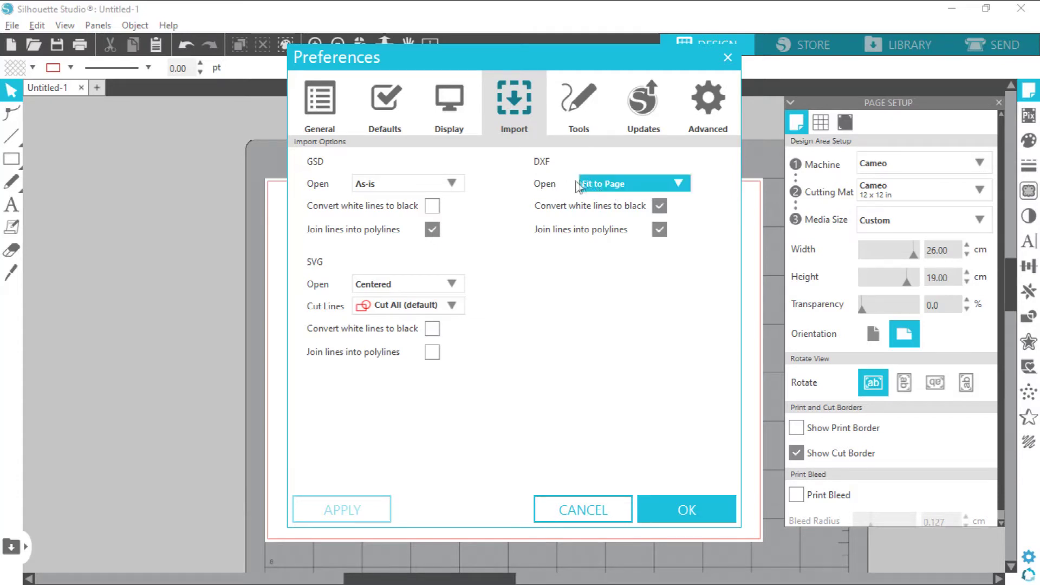
{"action": "left_click", "coordinate": [625, 187]}
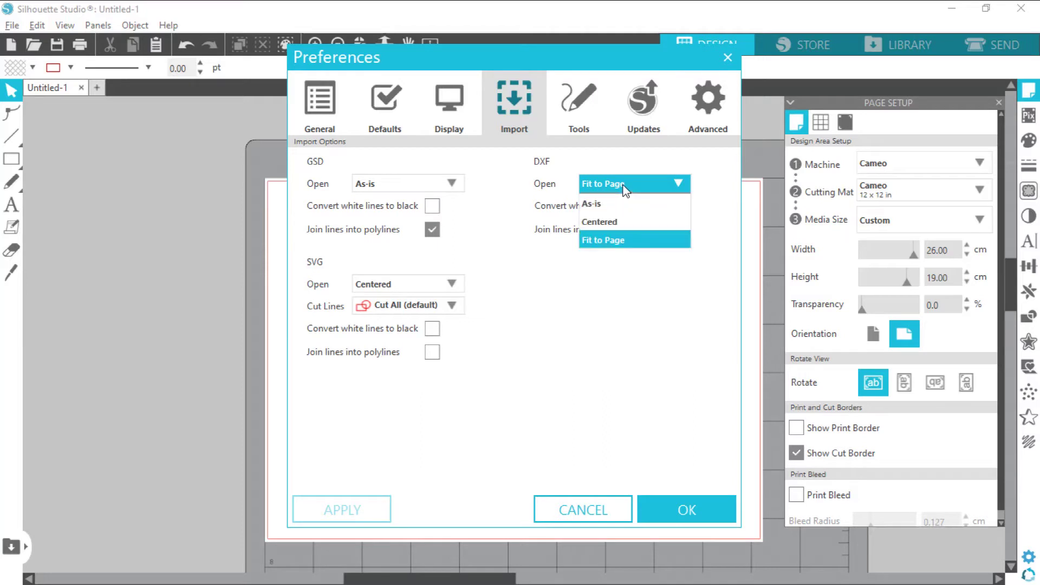
{"action": "left_click", "coordinate": [603, 209]}
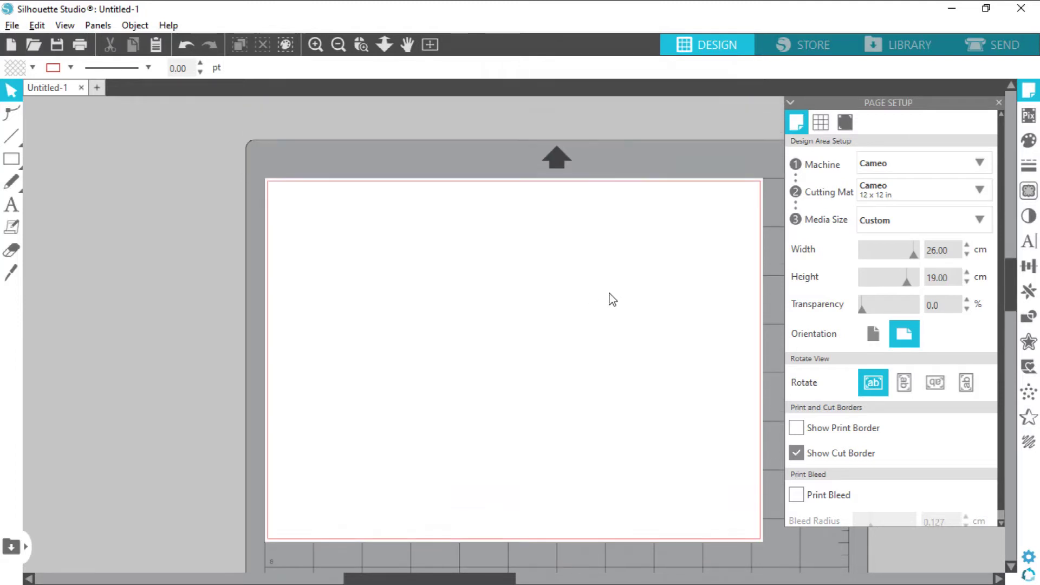
Step: Merge Caja 2.dxf into the page again at its original size
{"action": "left_click", "coordinate": [12, 25]}
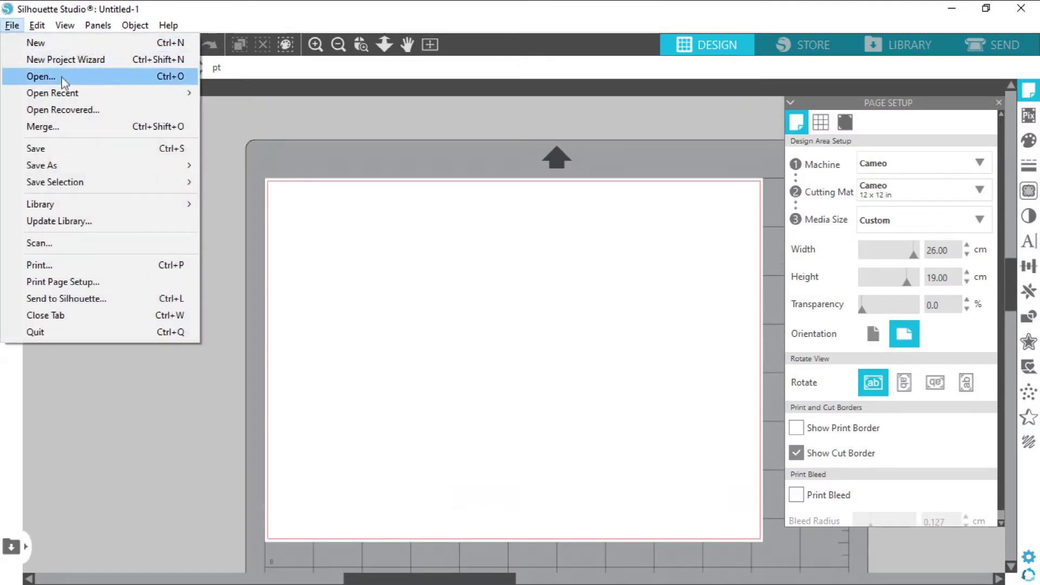
{"action": "left_click", "coordinate": [67, 126]}
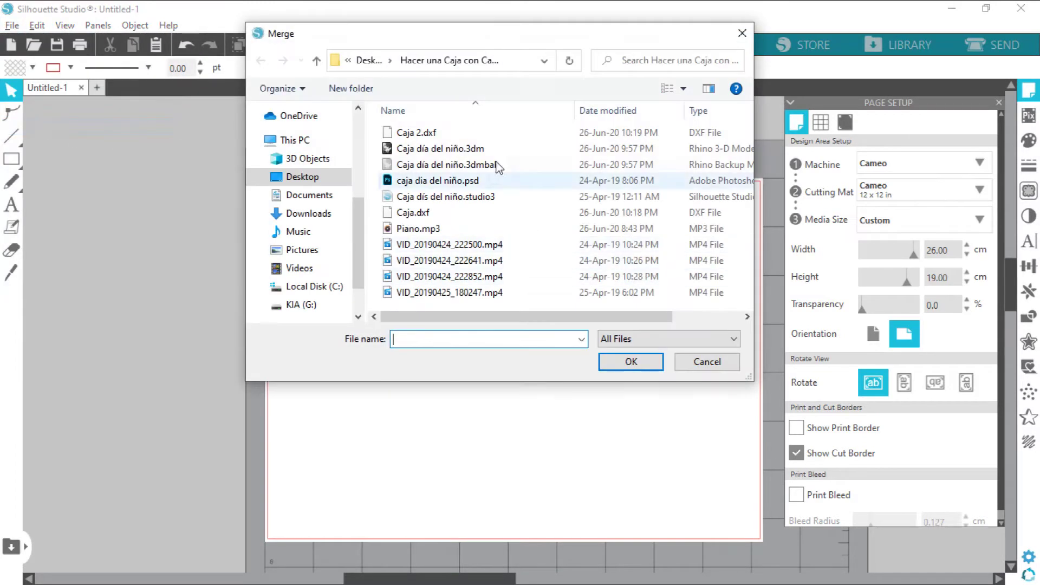
{"action": "left_click", "coordinate": [431, 133]}
{"action": "left_click", "coordinate": [631, 369]}
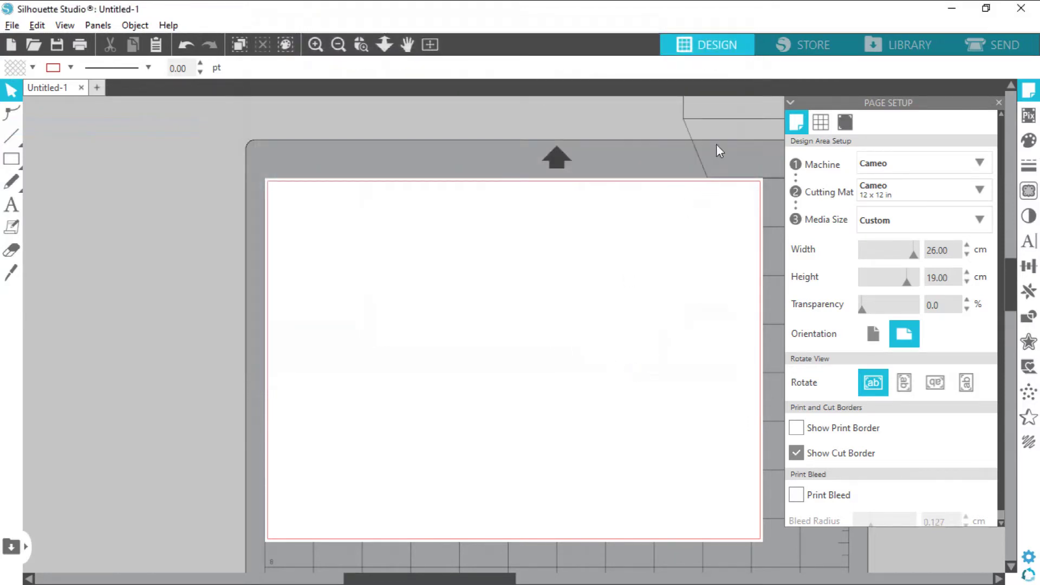
Step: Move the imported template onto the page and release its compound path
{"action": "scroll", "coordinate": [712, 204], "scroll_direction": "down", "scroll_amount": 3}
{"action": "scroll", "coordinate": [724, 169], "scroll_direction": "up", "scroll_amount": 6}
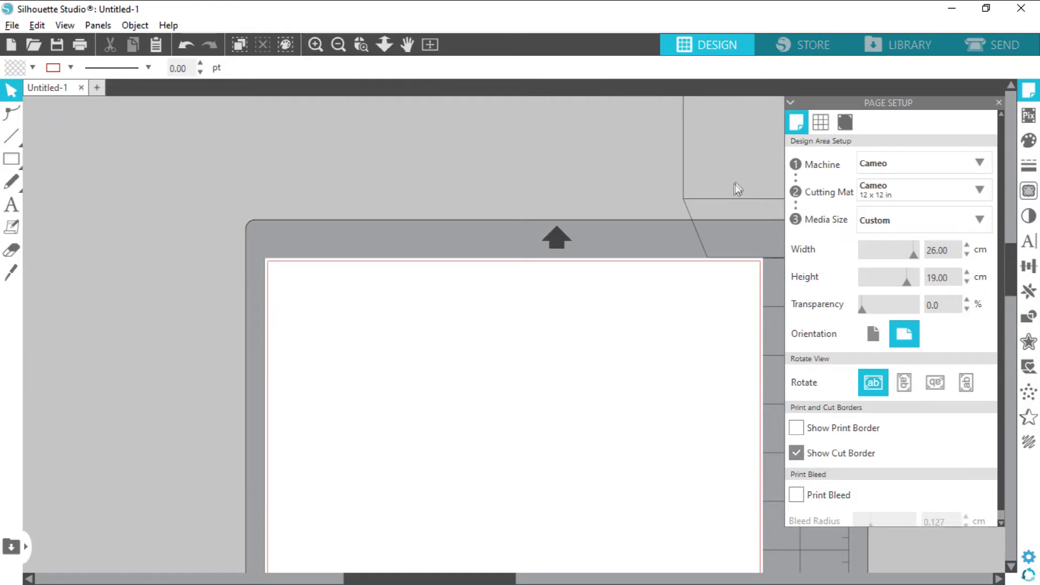
{"action": "left_click_drag", "start_coordinate": [735, 203], "coordinate": [521, 256]}
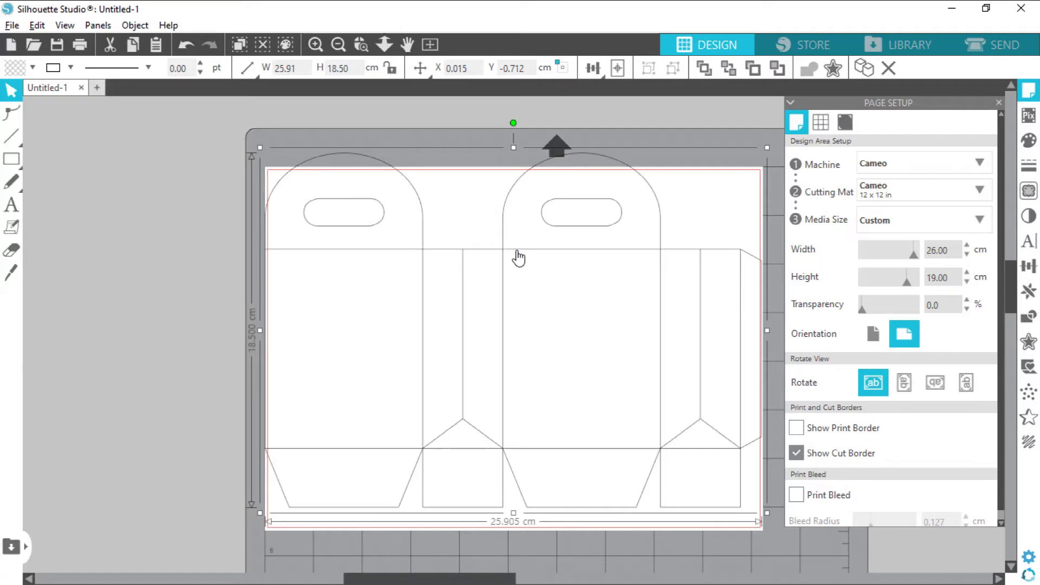
{"action": "right_click", "coordinate": [517, 255]}
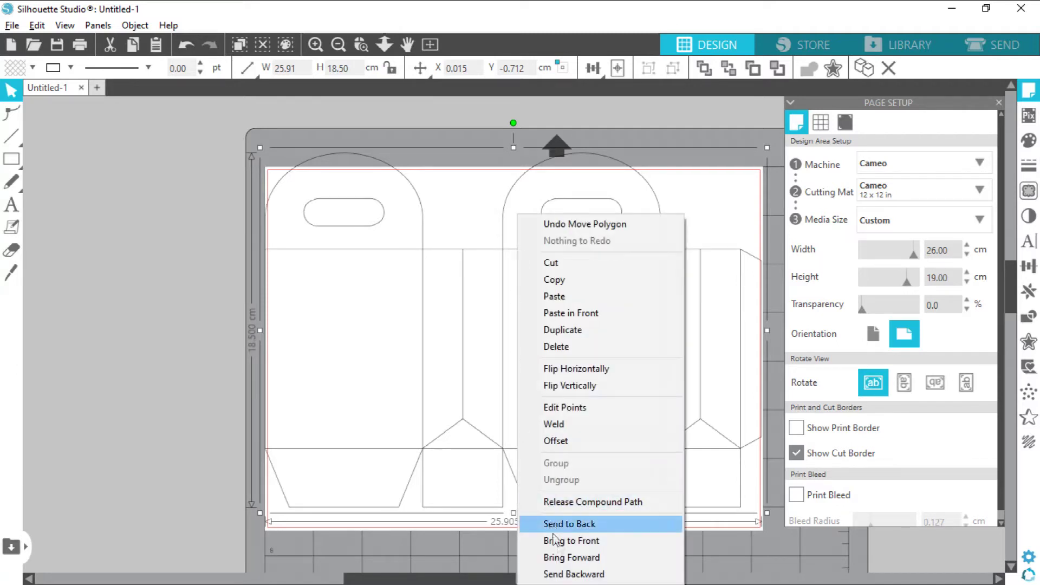
{"action": "left_click", "coordinate": [623, 503]}
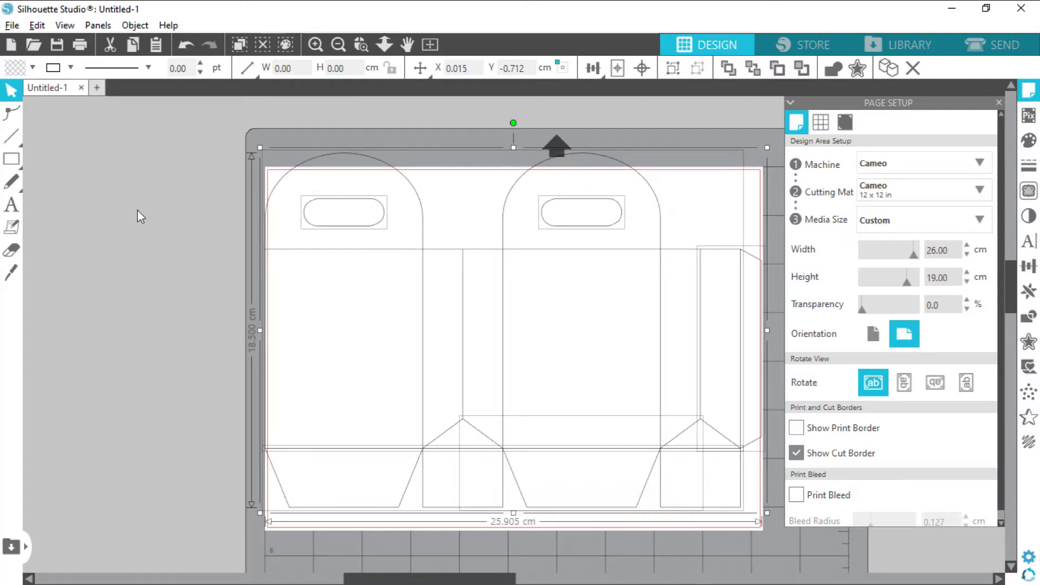
Step: Select the two released handle slots one after the other to check that they are separate objects
{"action": "left_click", "coordinate": [161, 245]}
{"action": "left_click", "coordinate": [360, 210]}
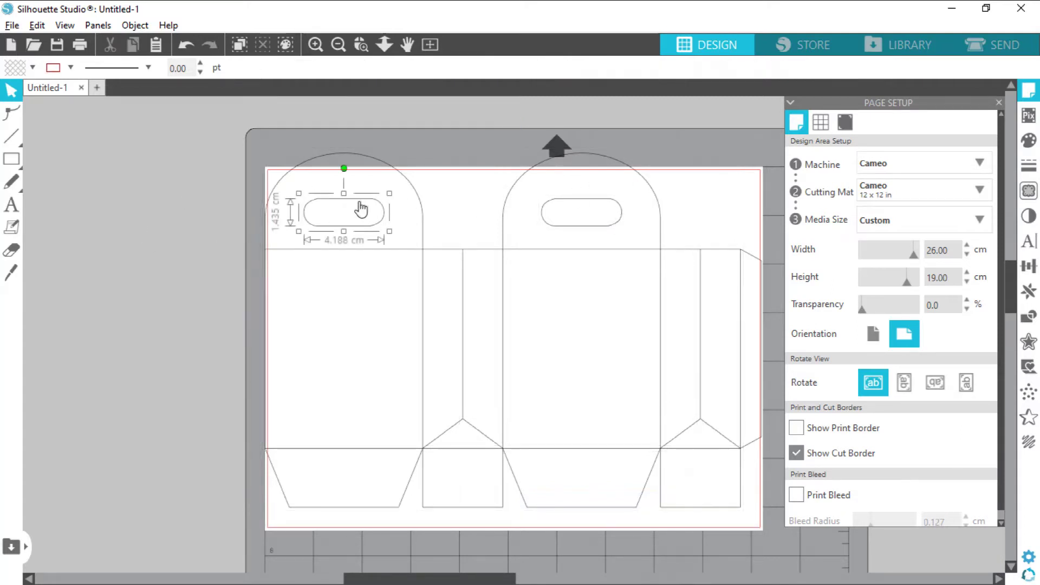
{"action": "left_click", "coordinate": [612, 211]}
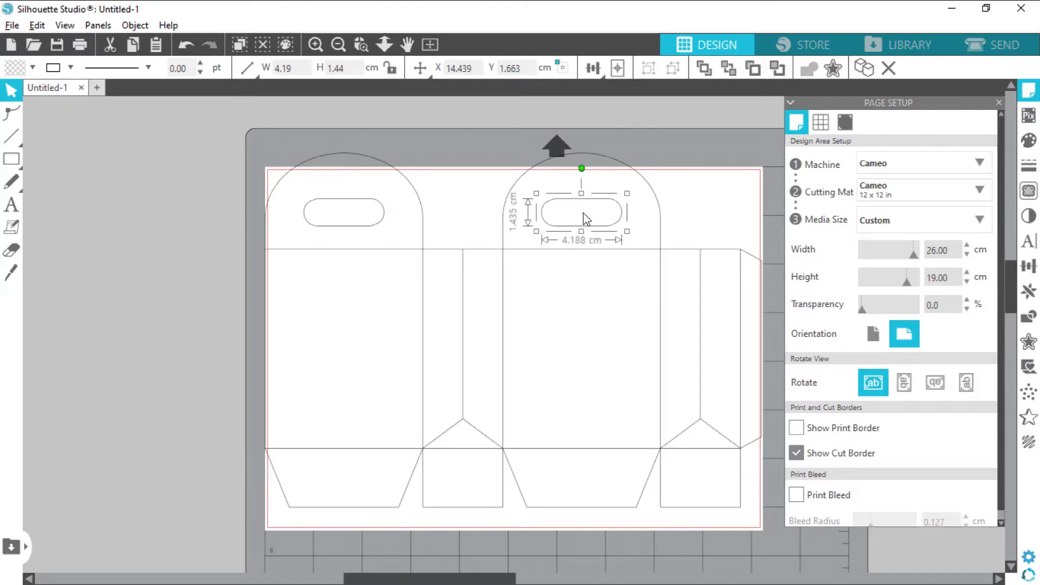
Step: Move the main box outline sideways off the page and shift the bottom flap polyline up within the page
{"action": "left_click", "coordinate": [420, 204]}
{"action": "scroll", "coordinate": [422, 205], "scroll_direction": "down", "scroll_amount": 1}
{"action": "left_click_drag", "start_coordinate": [424, 203], "coordinate": [204, 191]}
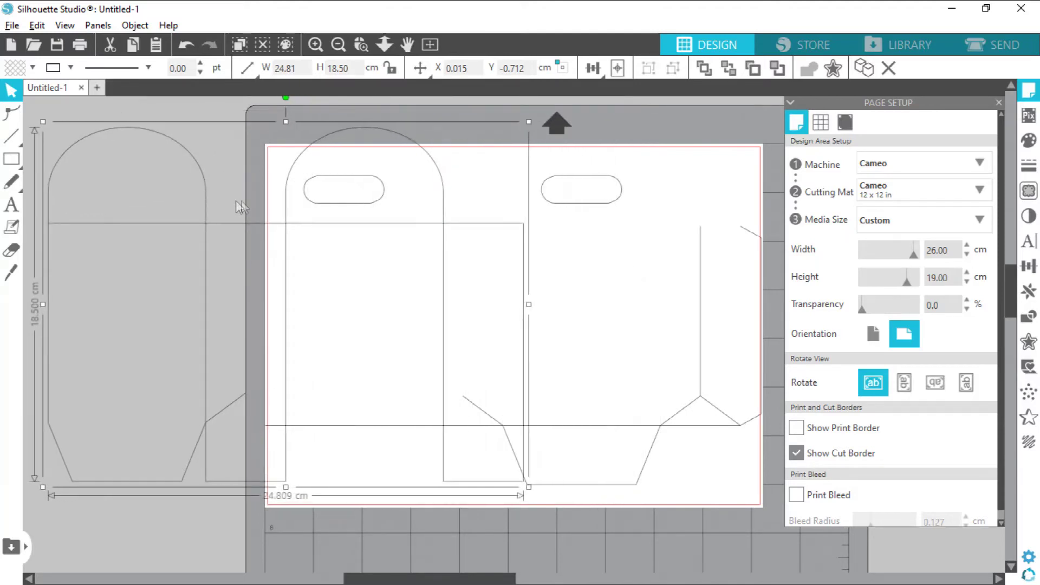
{"action": "scroll", "coordinate": [263, 227], "scroll_direction": "down", "scroll_amount": 2}
{"action": "scroll", "coordinate": [282, 255], "scroll_direction": "up", "scroll_amount": 1}
{"action": "scroll", "coordinate": [293, 281], "scroll_direction": "down", "scroll_amount": 1}
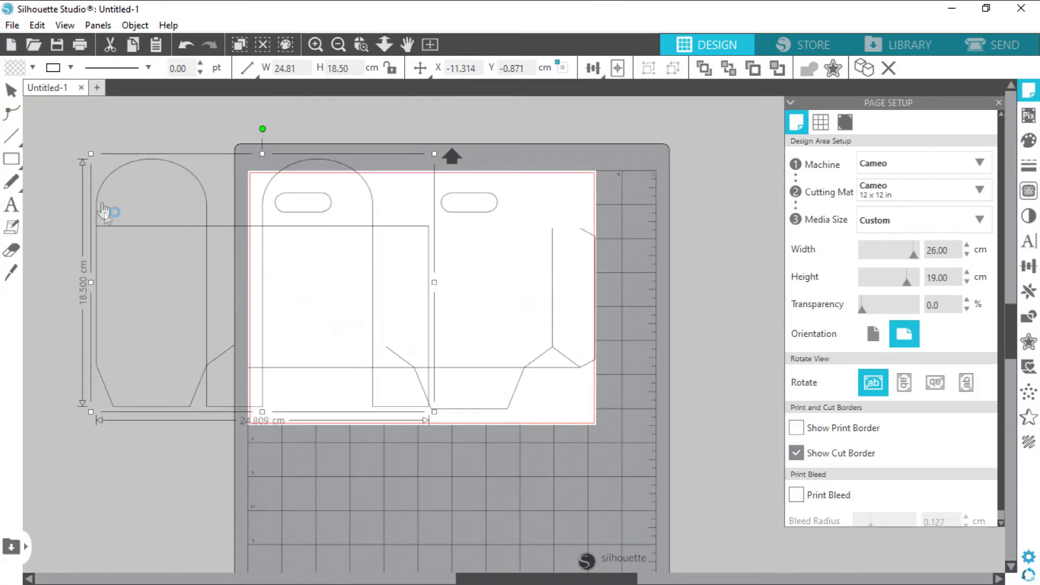
{"action": "key", "text": "v"}
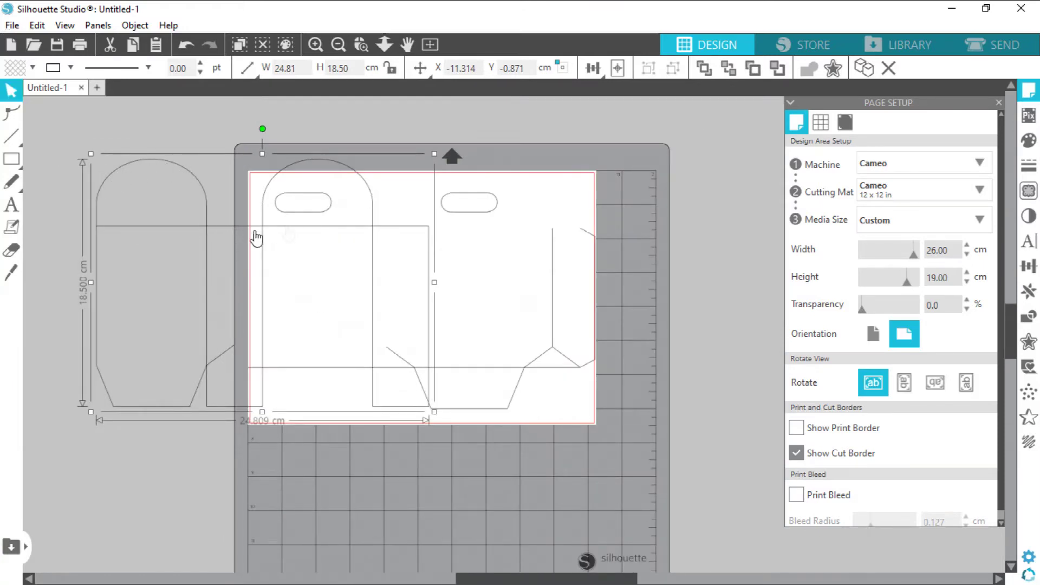
{"action": "left_click_drag", "start_coordinate": [193, 233], "coordinate": [168, 237]}
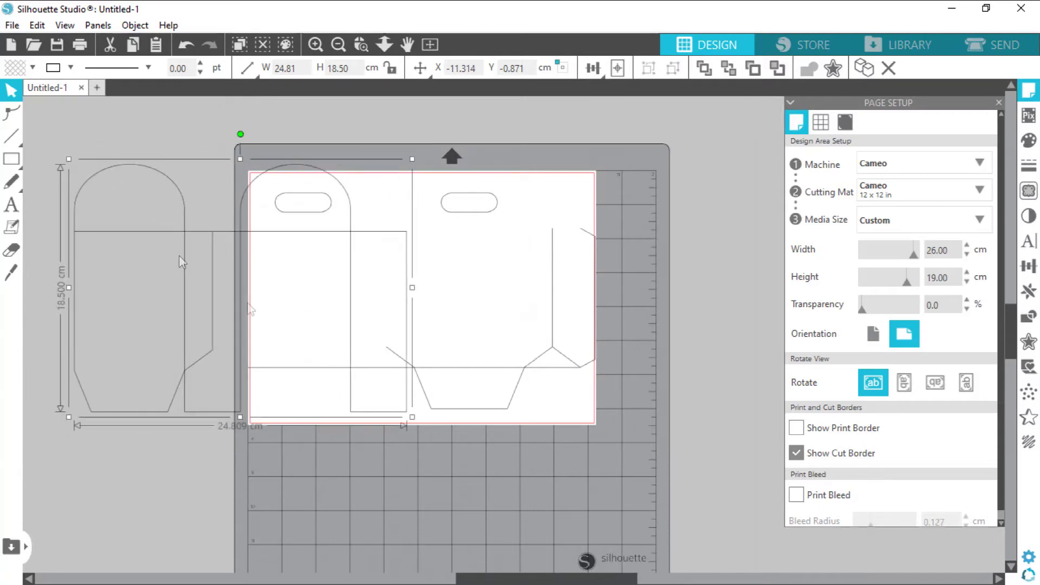
{"action": "left_click", "coordinate": [547, 357]}
{"action": "left_click_drag", "start_coordinate": [548, 358], "coordinate": [528, 323]}
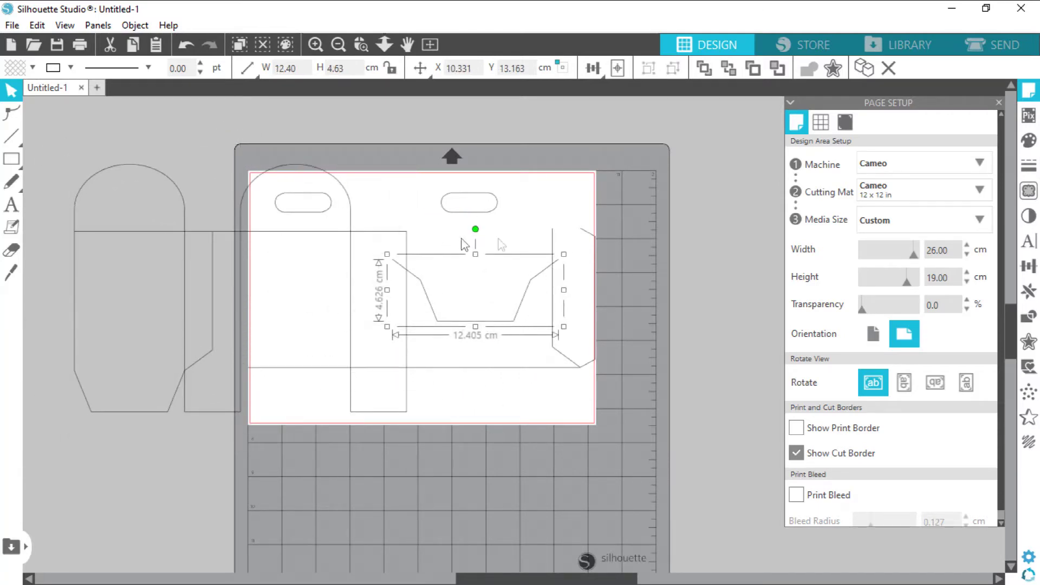
Step: Check the cut and fold lines in Rhinoceros, return to Silhouette Studio and delete all the template pieces
{"action": "mouse_move", "coordinate": [565, 581]}
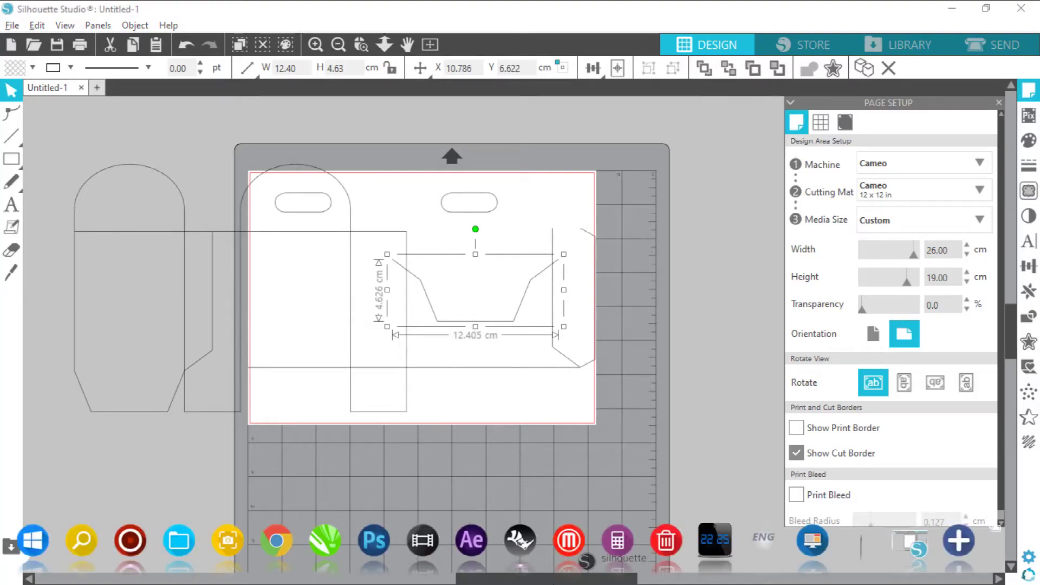
{"action": "left_click", "coordinate": [517, 536]}
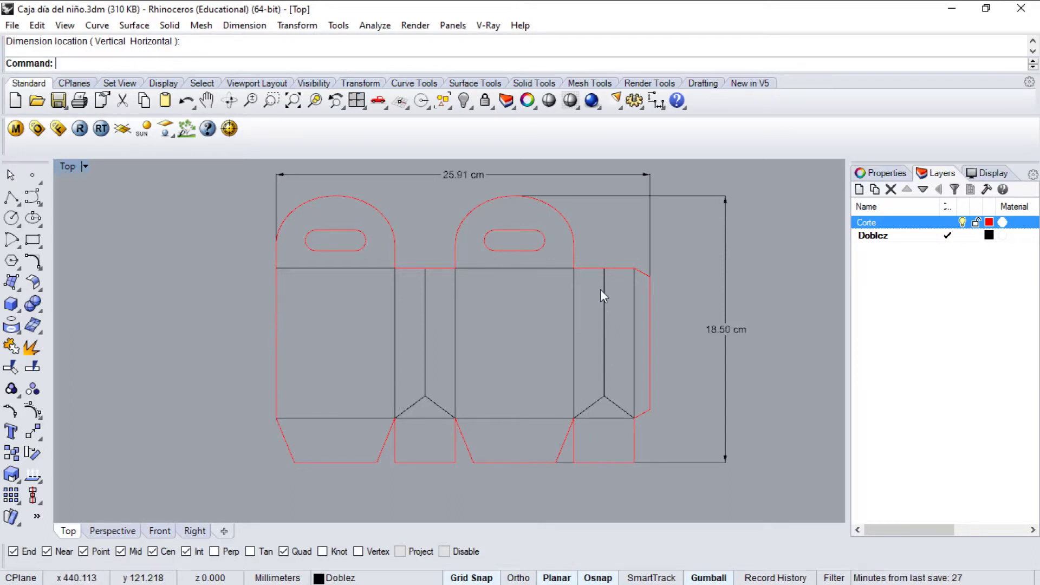
{"action": "left_click", "coordinate": [950, 10]}
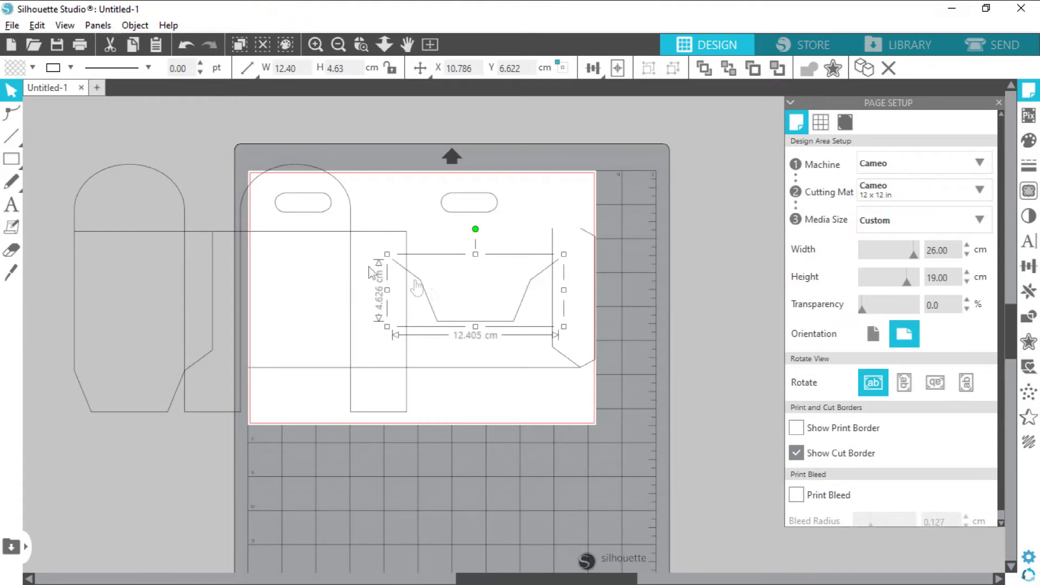
{"action": "left_click_drag", "start_coordinate": [52, 127], "coordinate": [689, 486]}
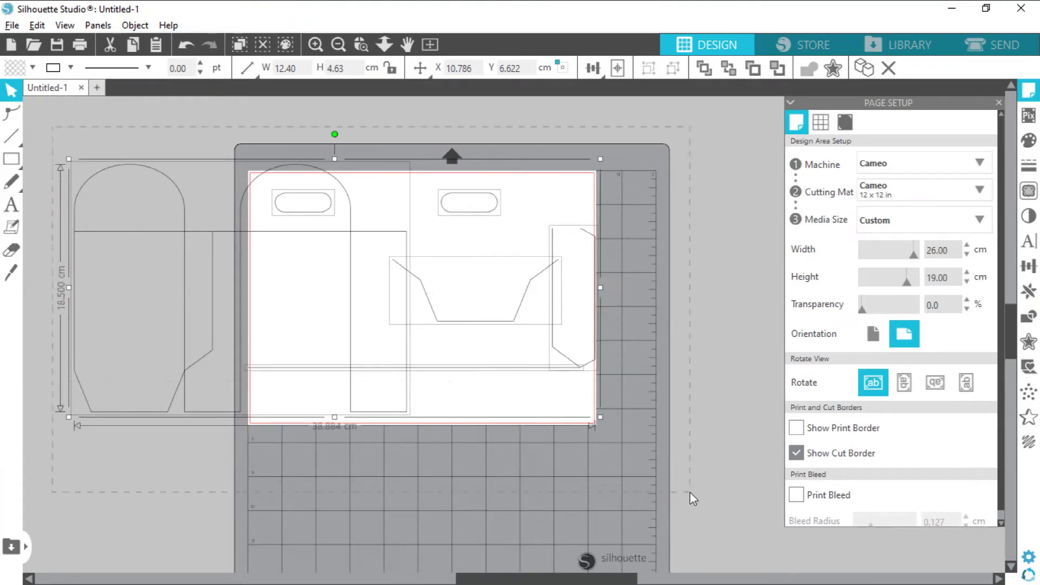
{"action": "key", "text": "Delete"}
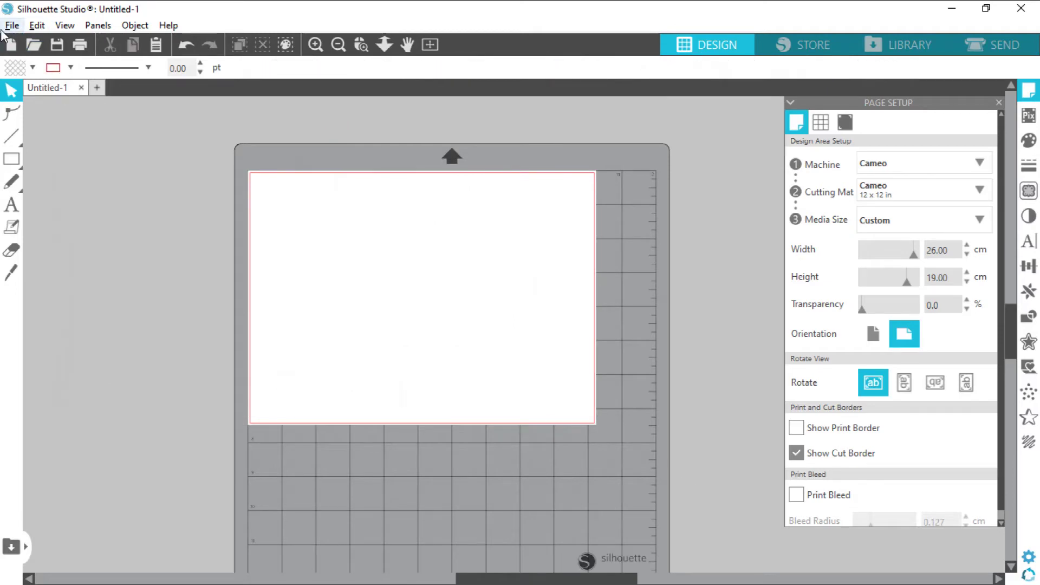
Step: Turn off Join lines into polylines for DXF imports in the preferences and confirm the change
{"action": "left_click", "coordinate": [36, 25]}
{"action": "left_click", "coordinate": [157, 248]}
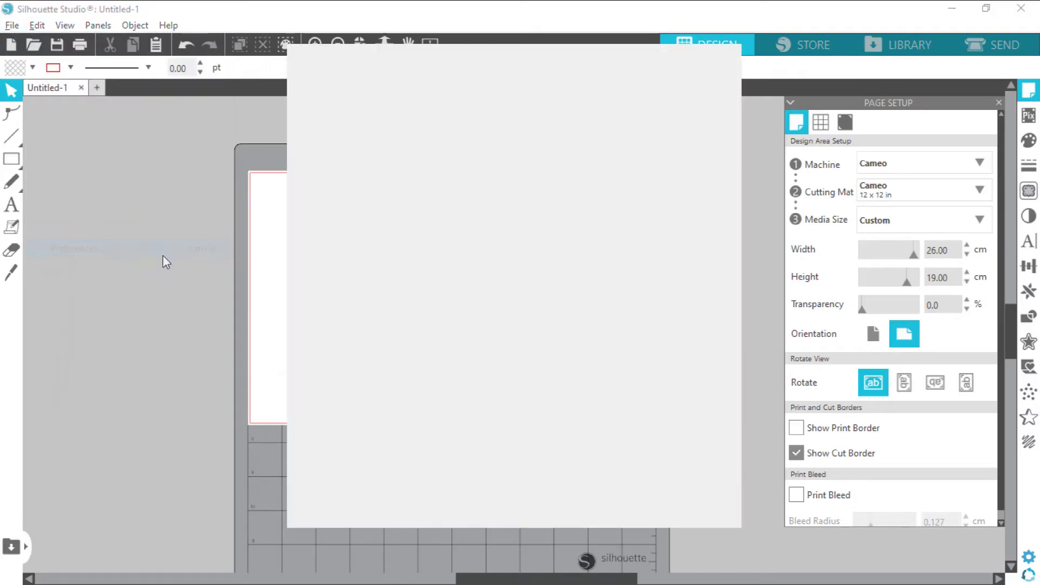
{"action": "left_click", "coordinate": [516, 117]}
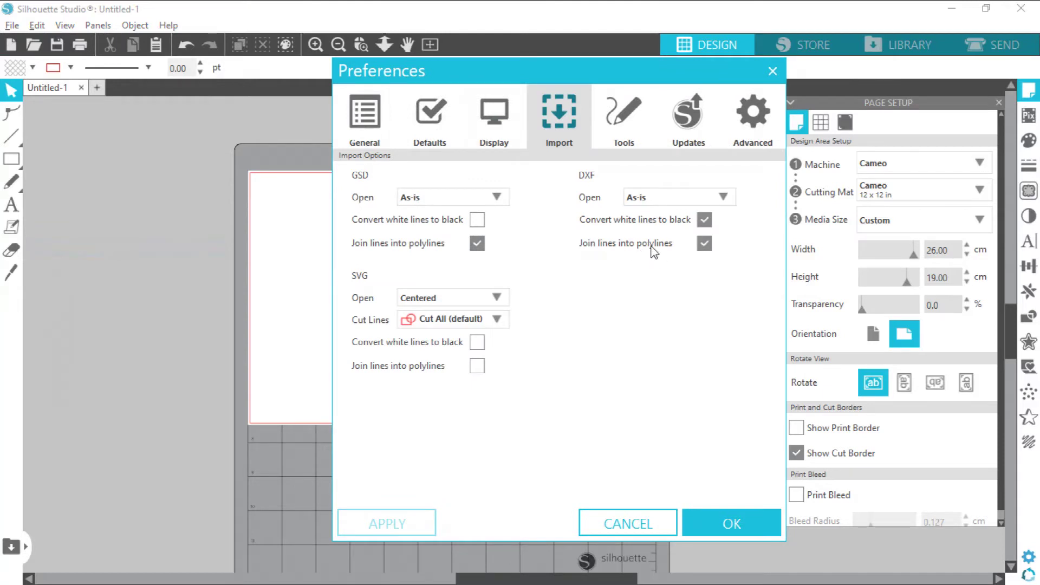
{"action": "left_click", "coordinate": [704, 244]}
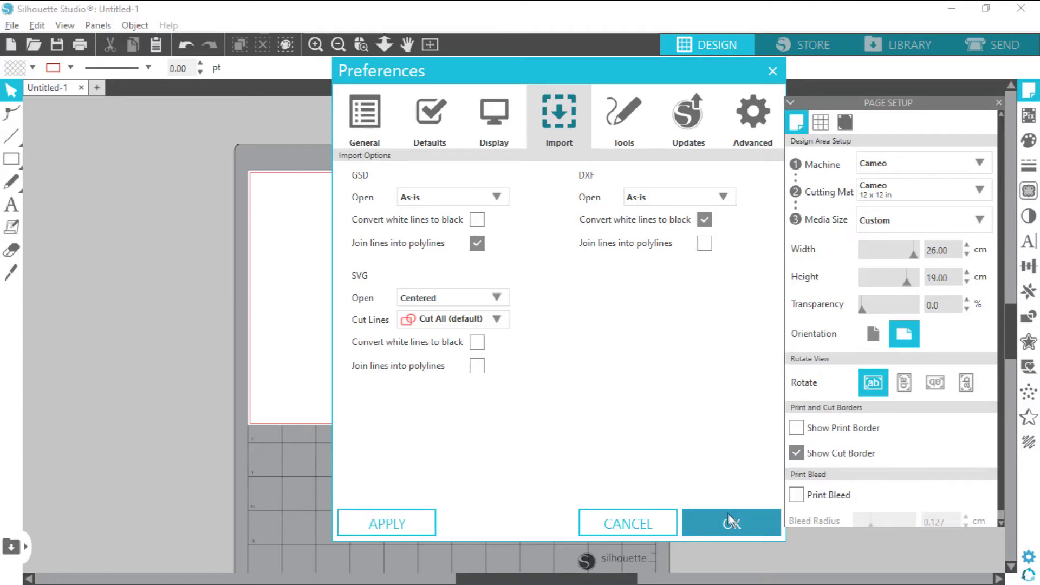
{"action": "key", "text": "Return"}
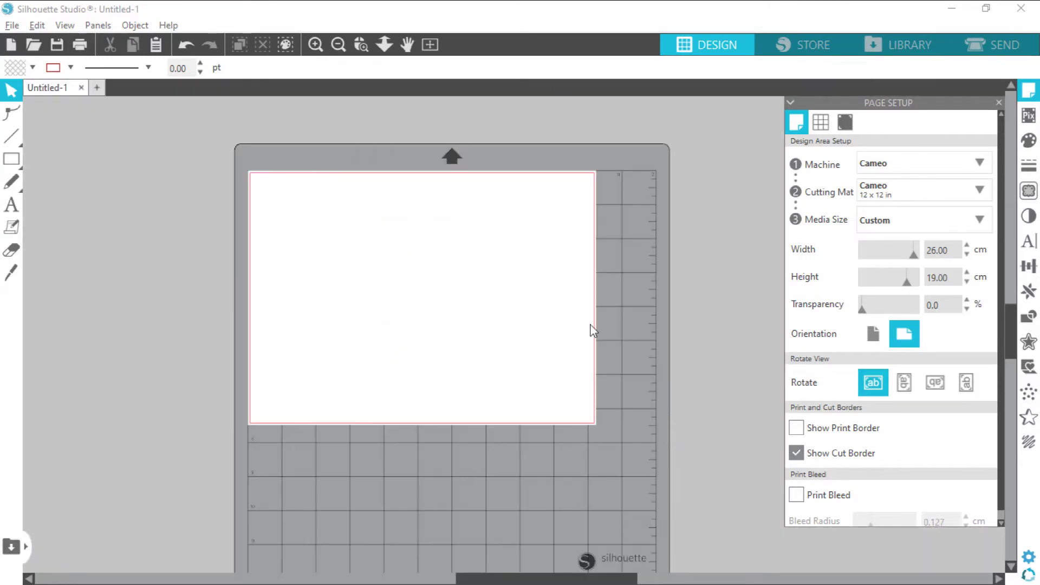
Step: Merge Caja 2.dxf into the page with the new import settings
{"action": "left_click", "coordinate": [12, 25]}
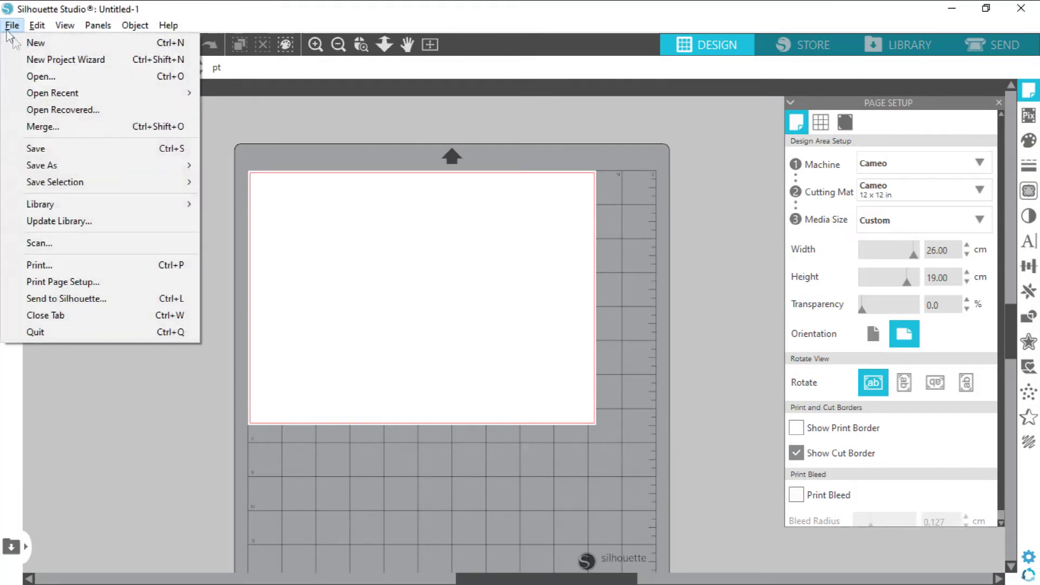
{"action": "left_click", "coordinate": [67, 127]}
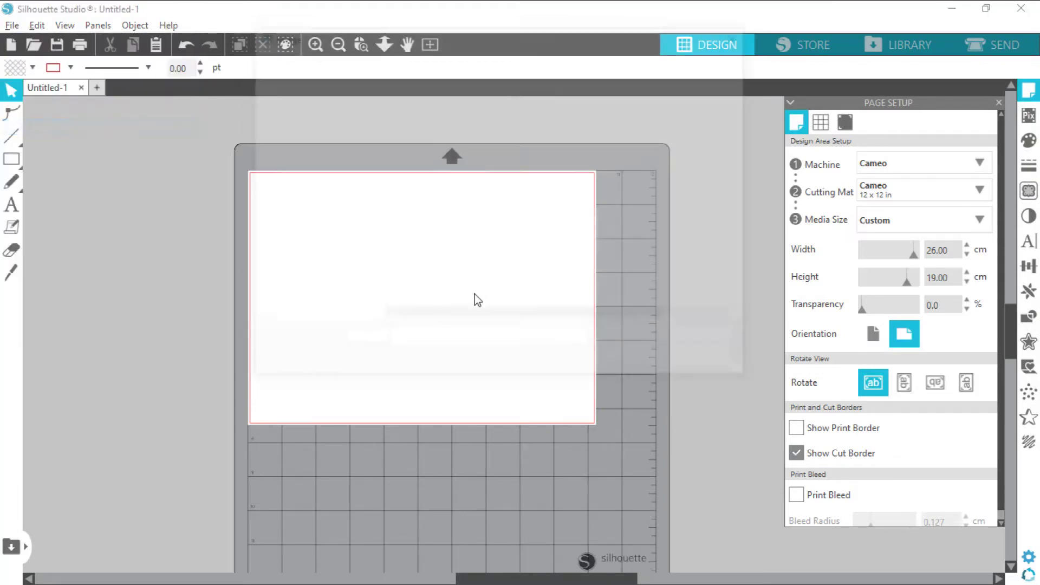
{"action": "left_click", "coordinate": [417, 137]}
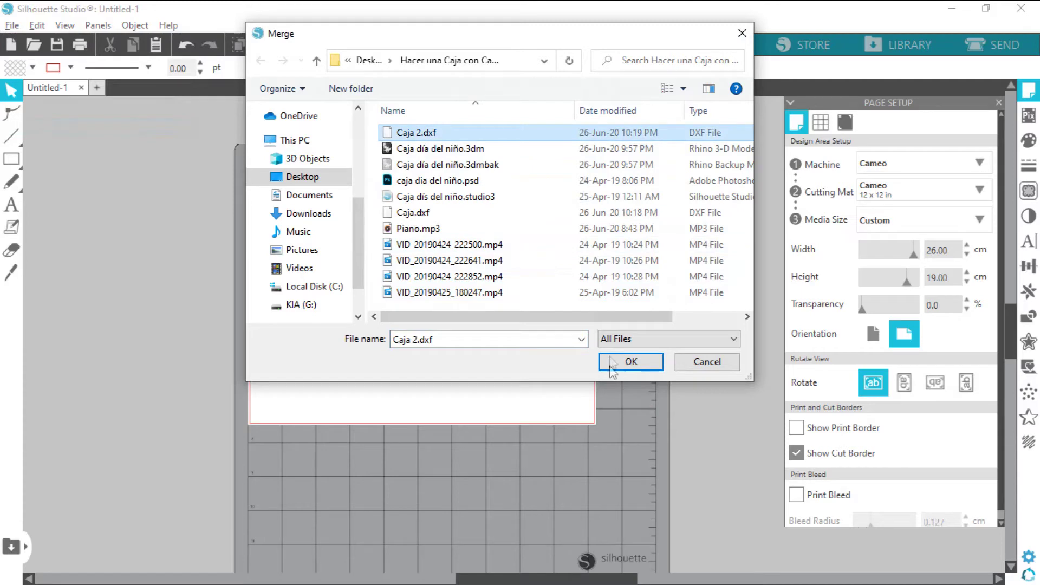
{"action": "left_click", "coordinate": [612, 357]}
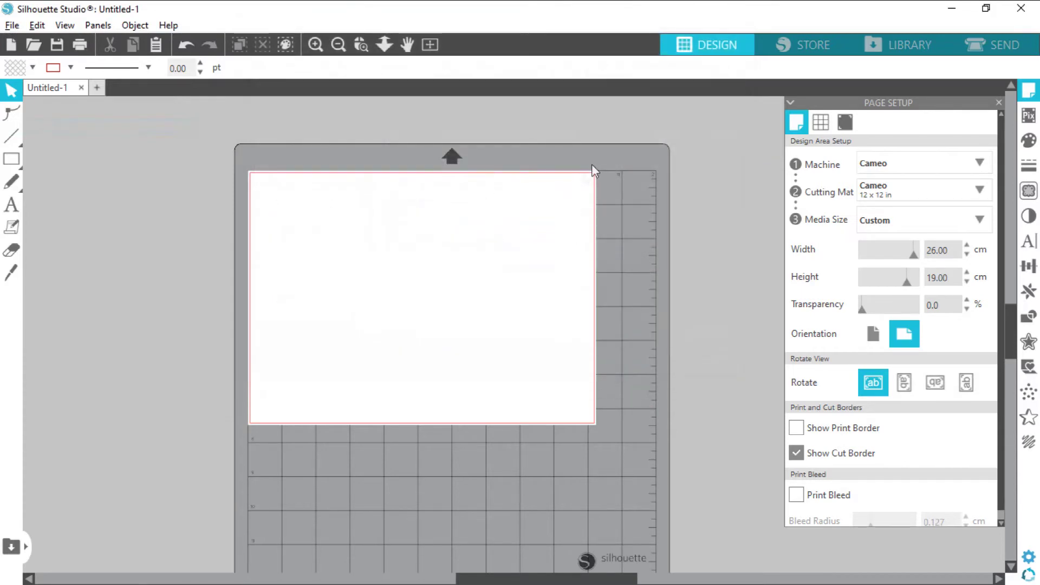
Step: Select all the lines of the imported template and move them together onto the page
{"action": "scroll", "coordinate": [650, 243], "scroll_direction": "up", "scroll_amount": 5}
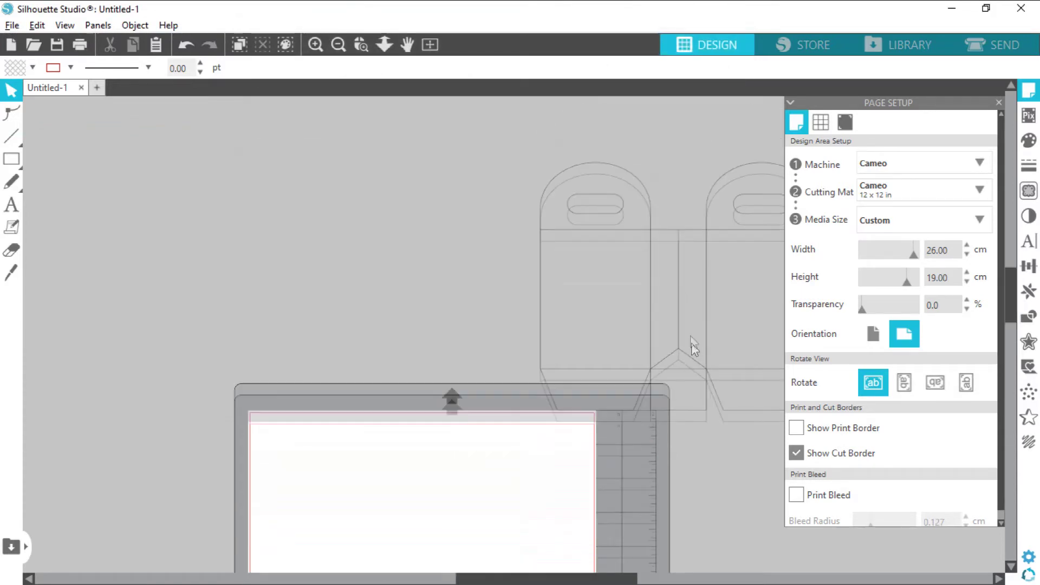
{"action": "left_click", "coordinate": [677, 297]}
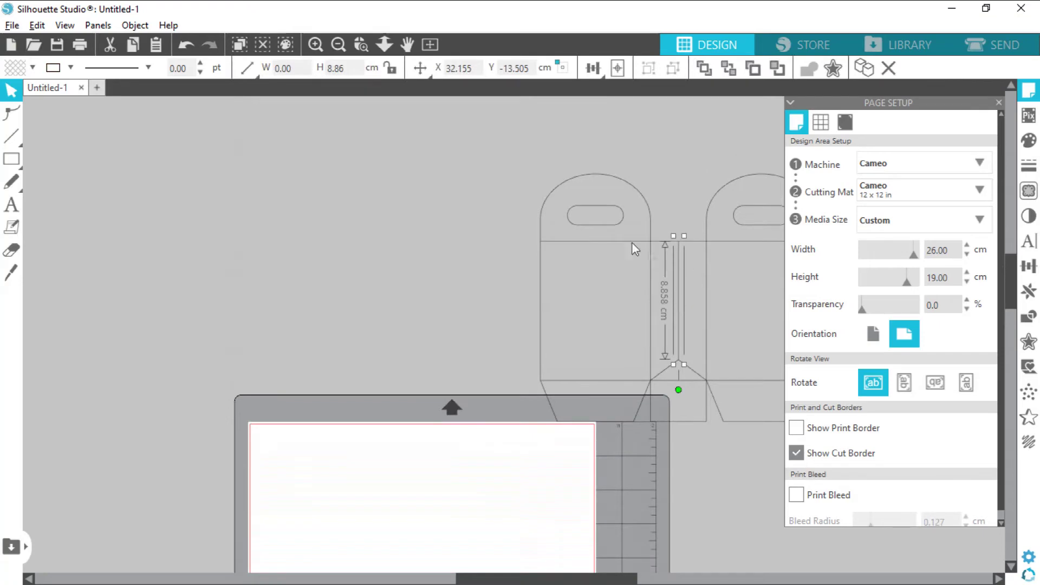
{"action": "left_click_drag", "start_coordinate": [633, 251], "coordinate": [770, 183]}
{"action": "left_click_drag", "start_coordinate": [516, 581], "coordinate": [465, 581]}
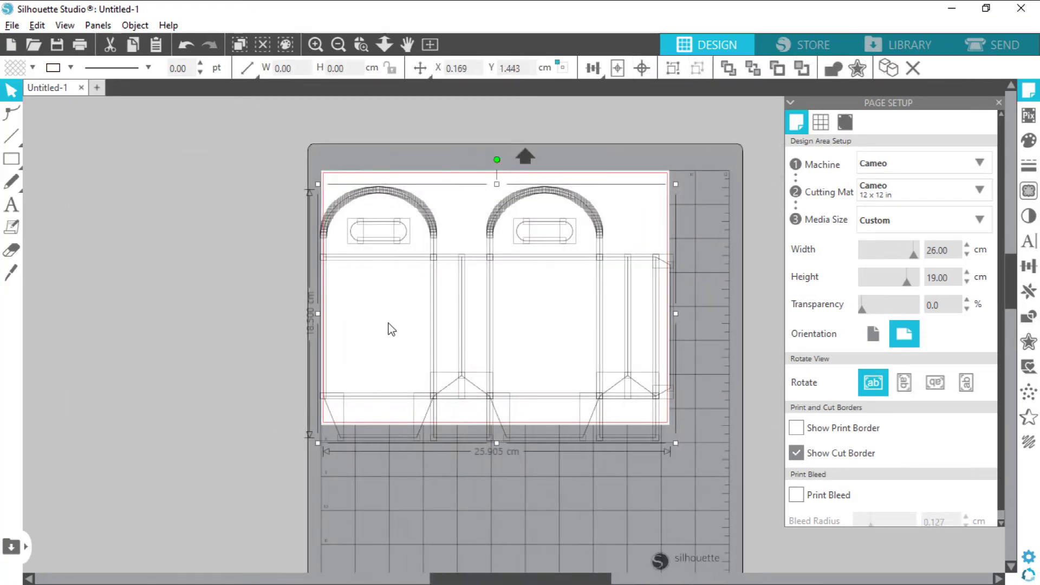
Step: Check the first panel's arch by selecting one segment and a group of its segments, then clear the selection
{"action": "left_click", "coordinate": [242, 250]}
{"action": "left_click", "coordinate": [384, 201]}
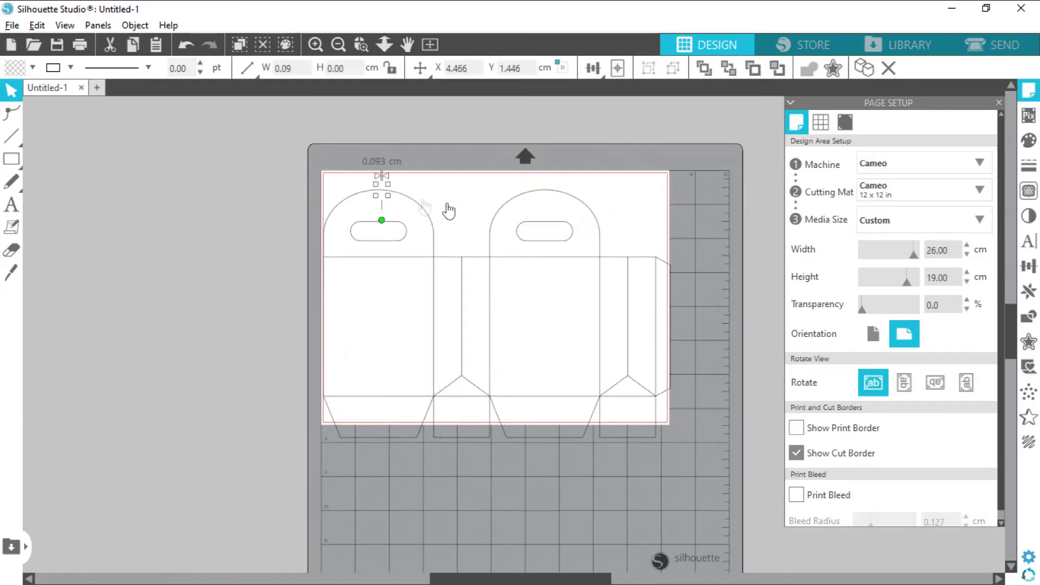
{"action": "left_click_drag", "start_coordinate": [268, 144], "coordinate": [425, 215]}
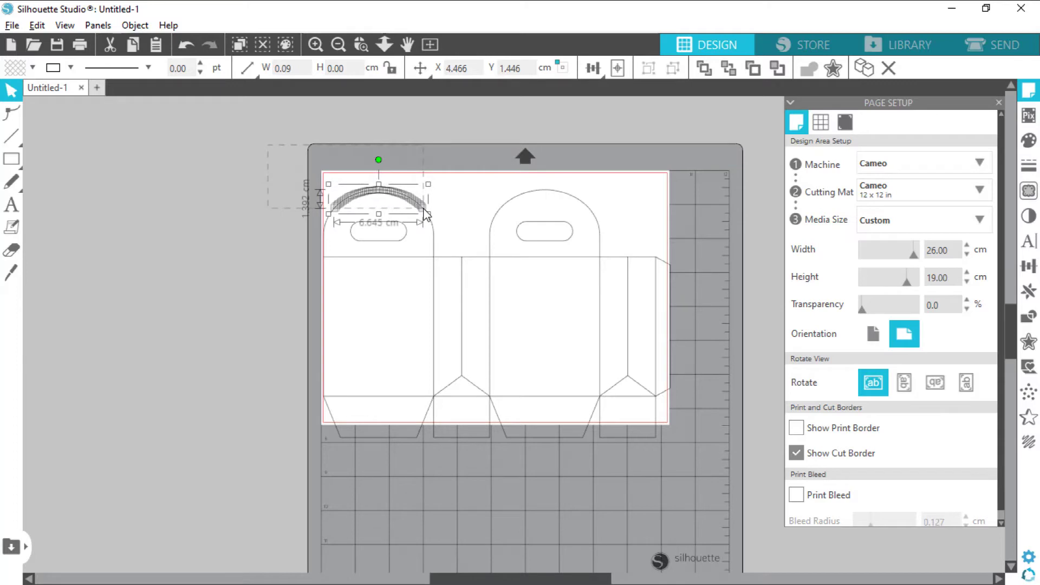
{"action": "key", "text": "Delete"}
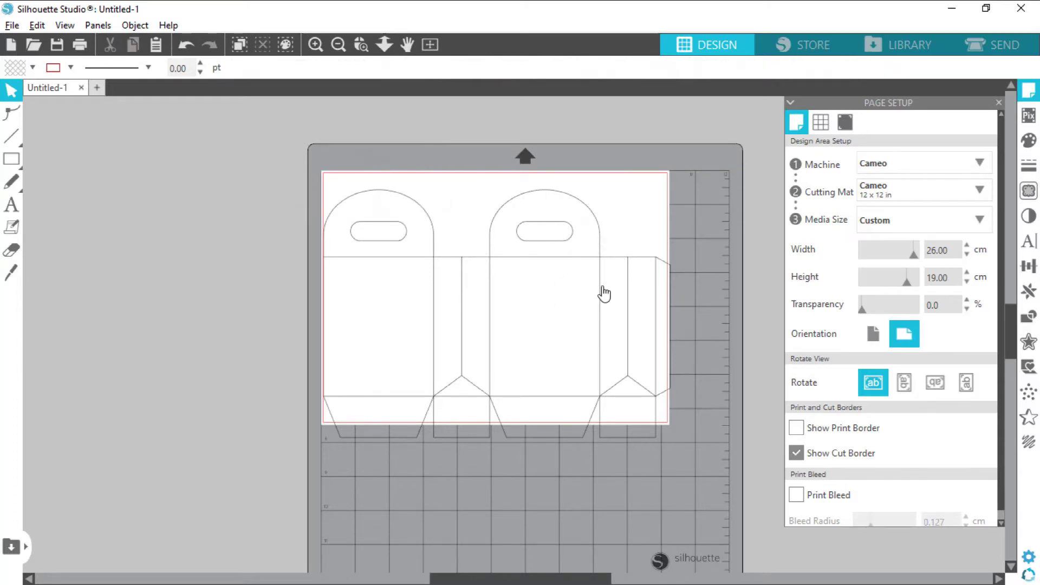
Step: Inspect the second handle panel by selecting its upper fold line and individual segments of its arch
{"action": "left_click", "coordinate": [564, 258]}
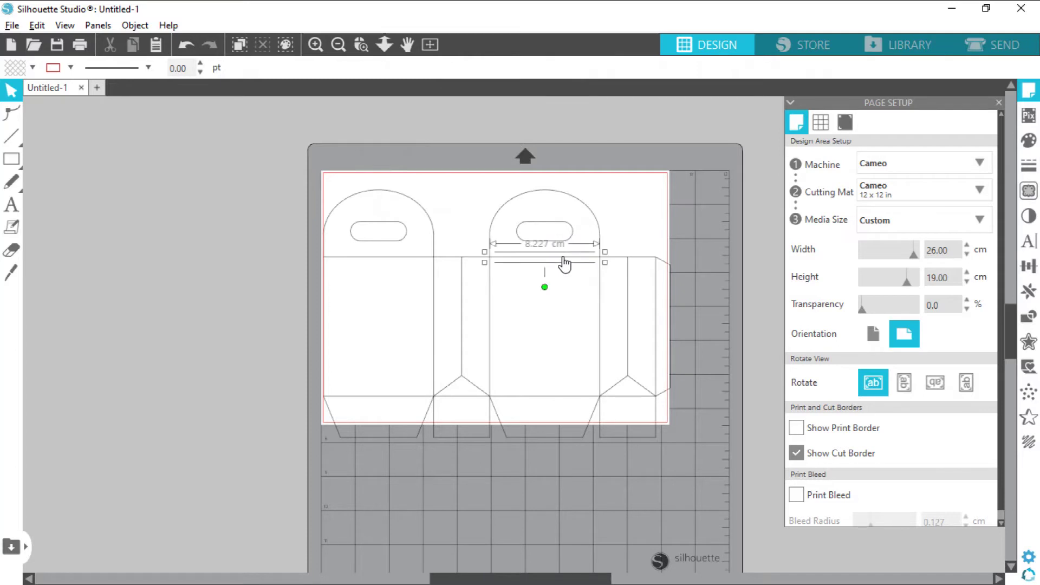
{"action": "left_click", "coordinate": [552, 200]}
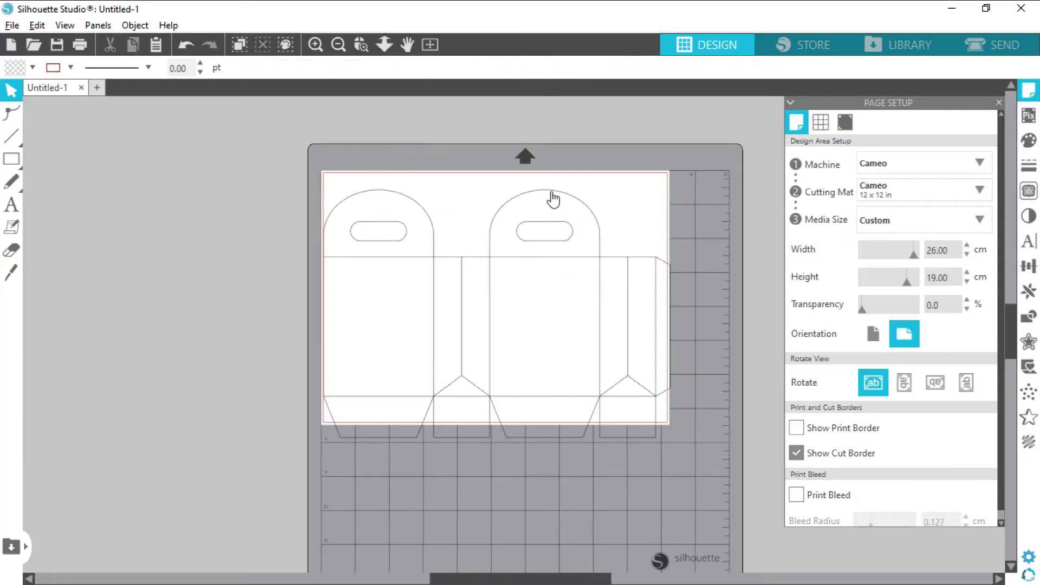
{"action": "left_click", "coordinate": [578, 202]}
{"action": "left_click", "coordinate": [590, 218]}
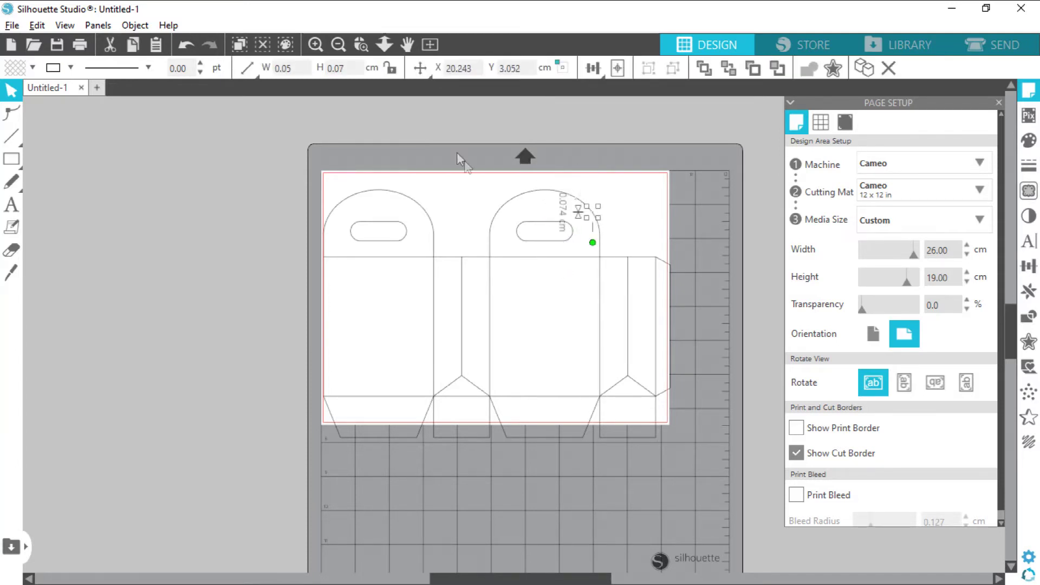
{"action": "left_click", "coordinate": [567, 127]}
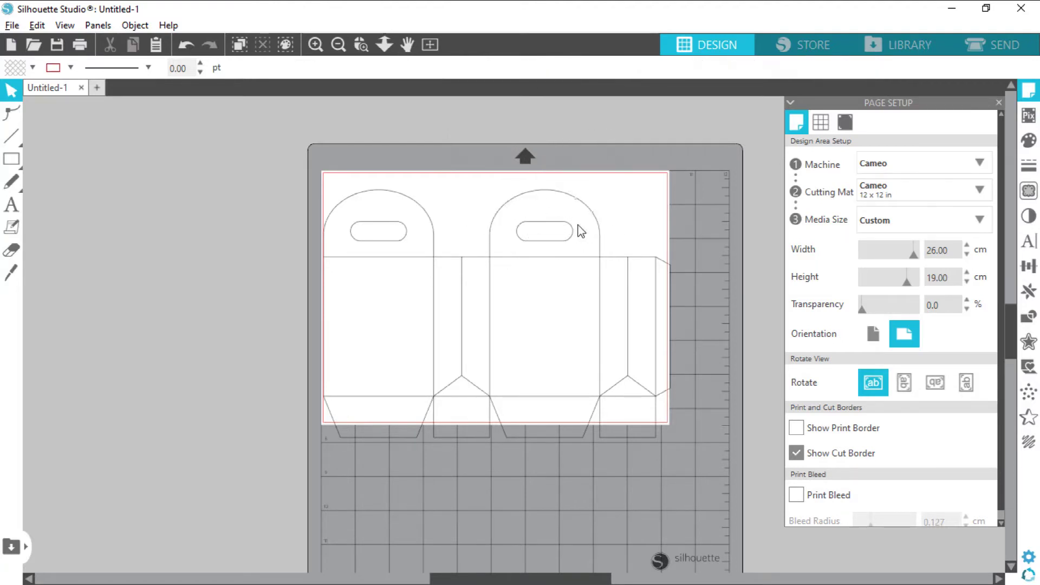
{"action": "left_click", "coordinate": [570, 258]}
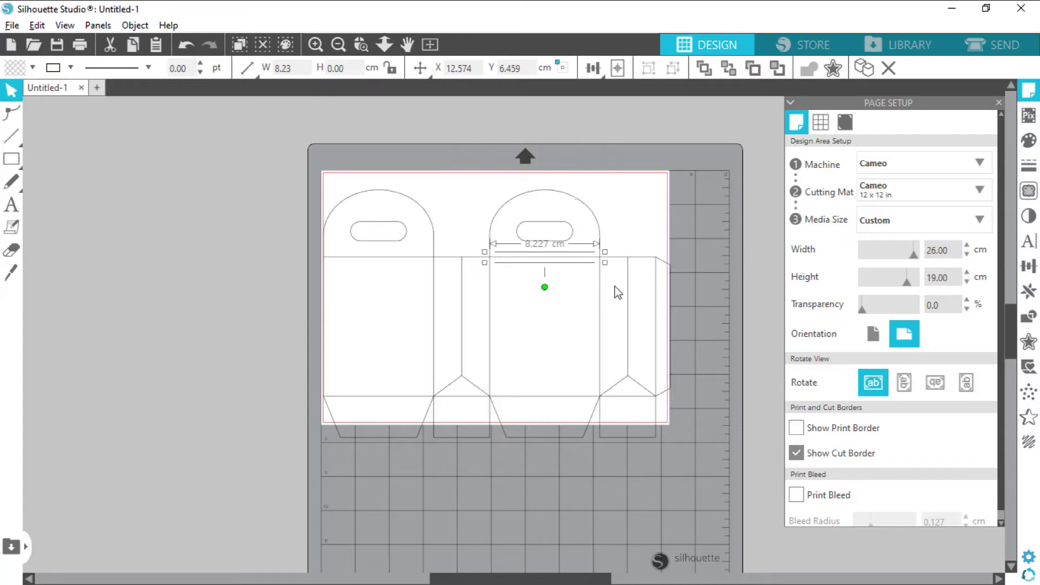
Step: Check the vertical fold lines of the last side panel and the glue flap by selecting them individually
{"action": "left_click", "coordinate": [599, 303]}
{"action": "left_click", "coordinate": [628, 309]}
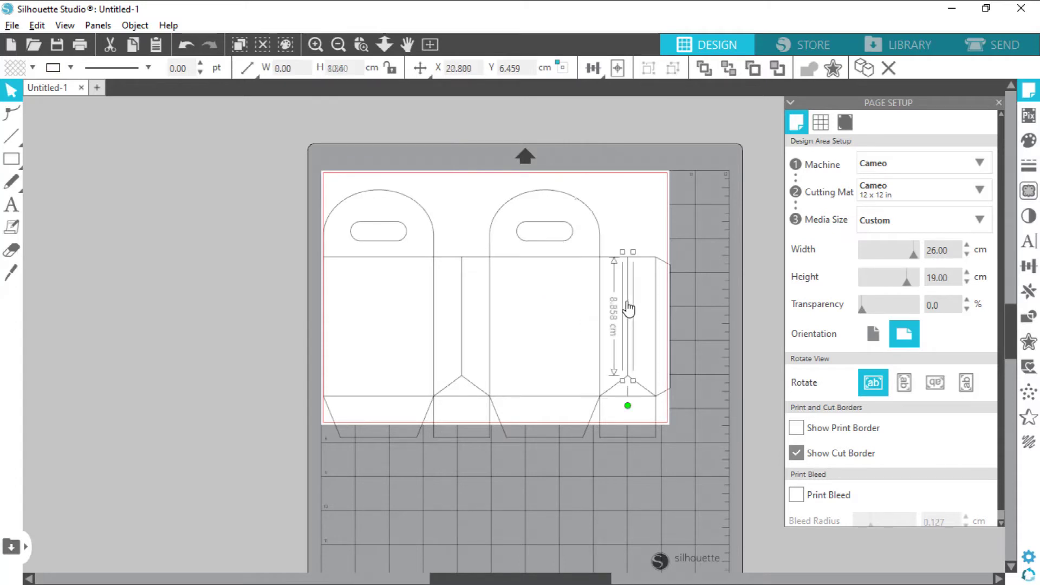
{"action": "left_click", "coordinate": [656, 301]}
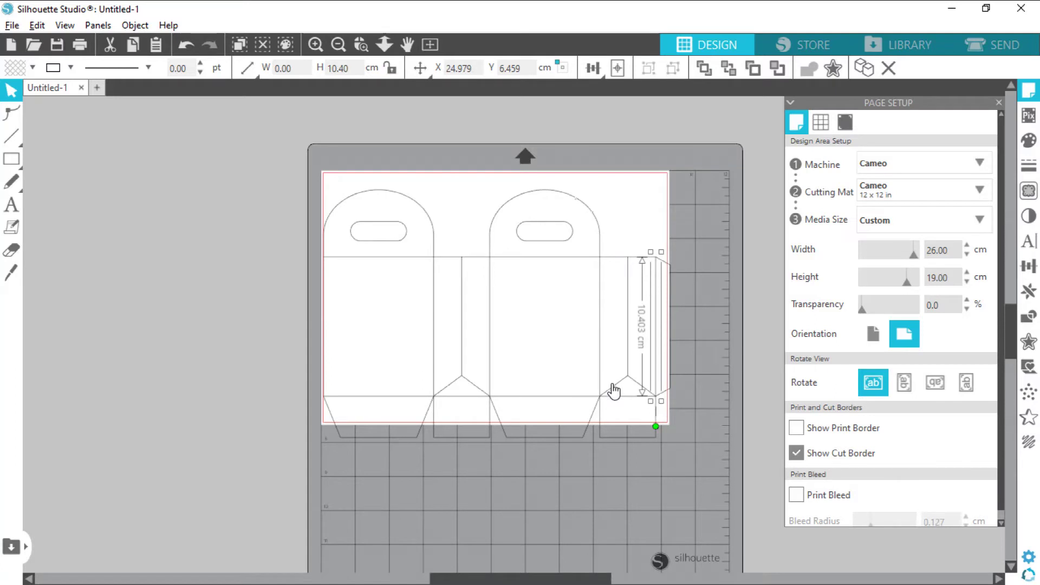
Step: Delete all the lines of the imported template from the page
{"action": "key", "text": "ctrl+a"}
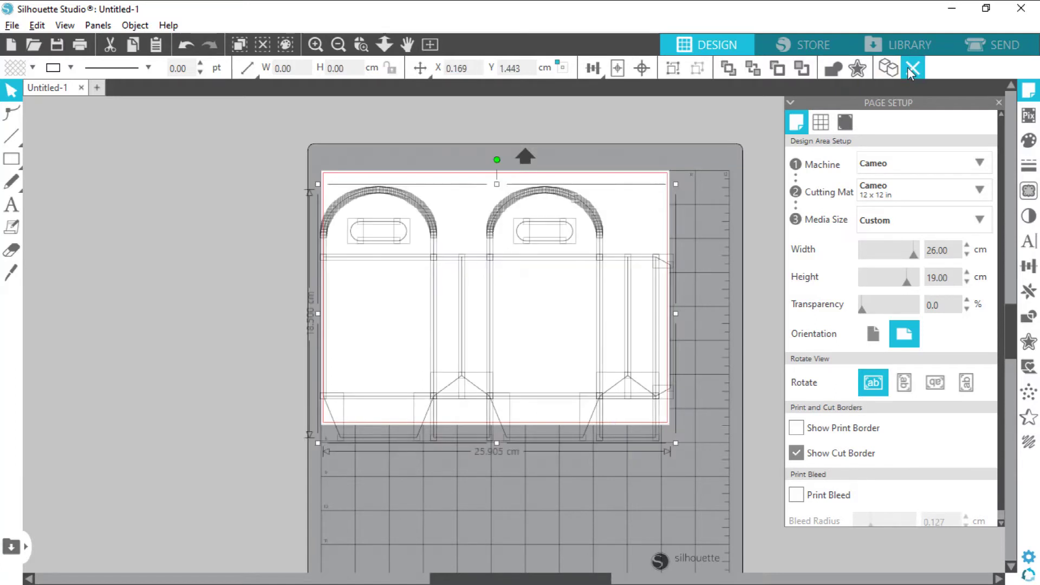
{"action": "left_click", "coordinate": [913, 70]}
Step: Switch to Rhinoceros and show the hidden copy of the box template beside the dimensioned one
{"action": "left_click", "coordinate": [951, 8]}
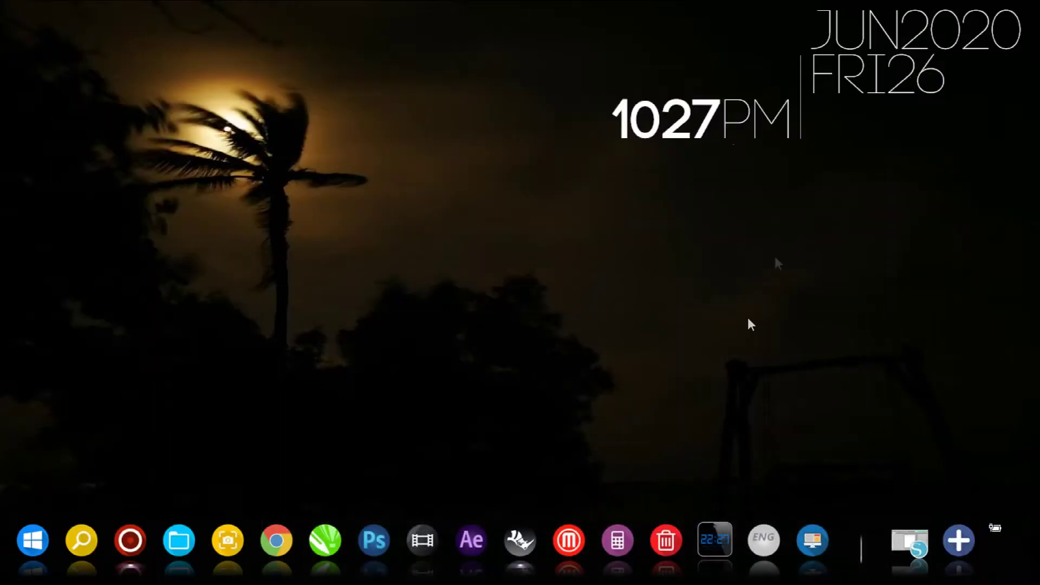
{"action": "left_click", "coordinate": [530, 522]}
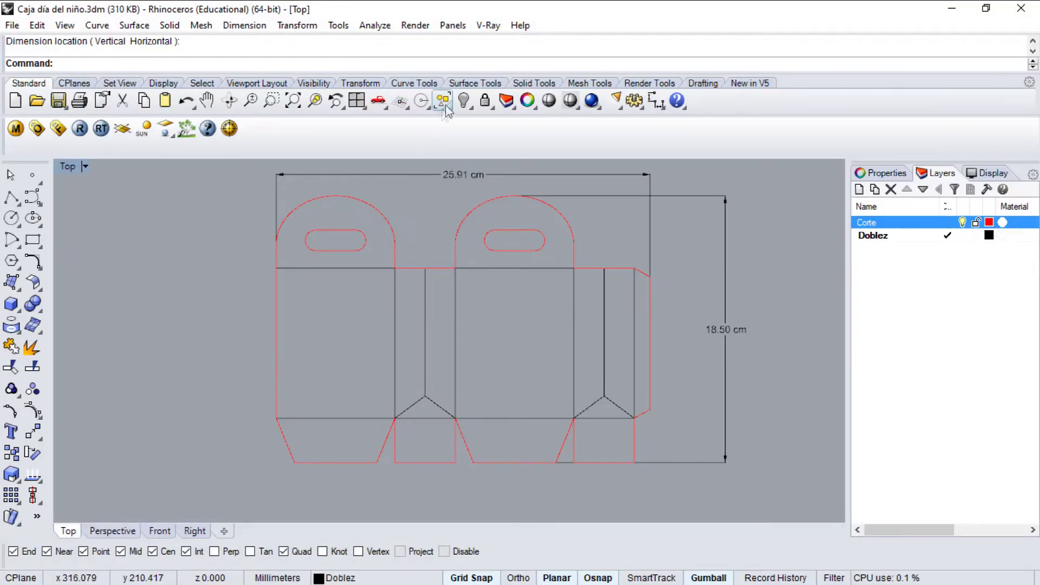
{"action": "left_click", "coordinate": [465, 102]}
{"action": "scroll", "coordinate": [430, 304], "scroll_direction": "down", "scroll_amount": 2}
{"action": "left_click_drag", "start_coordinate": [360, 327], "coordinate": [515, 332]}
Step: Examine the gaps between the fold lines and the cut outline, selecting the first panel's upper fold line and clearing it again
{"action": "scroll", "coordinate": [350, 293], "scroll_direction": "up", "scroll_amount": 5}
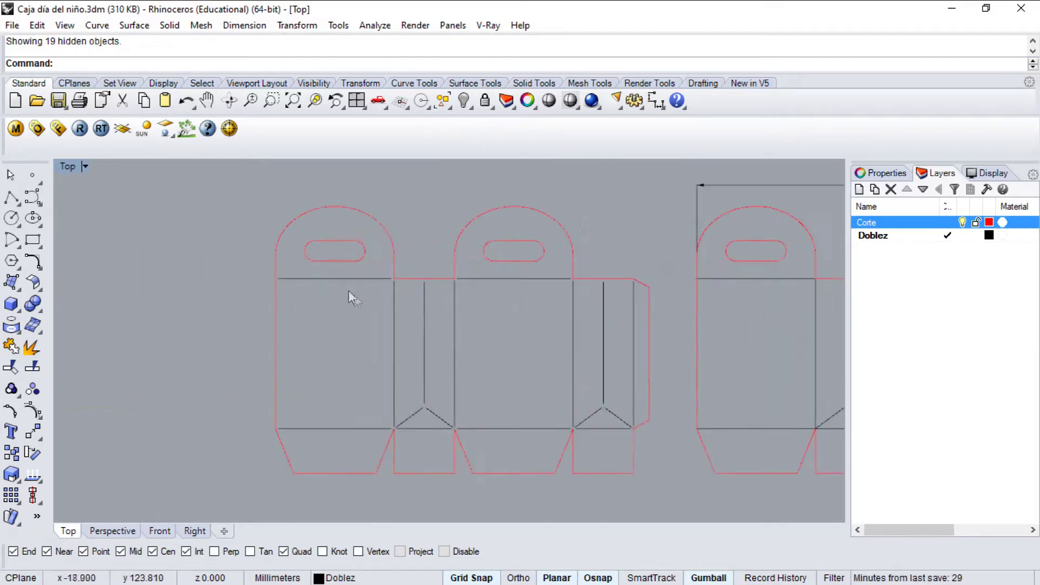
{"action": "left_click", "coordinate": [326, 262]}
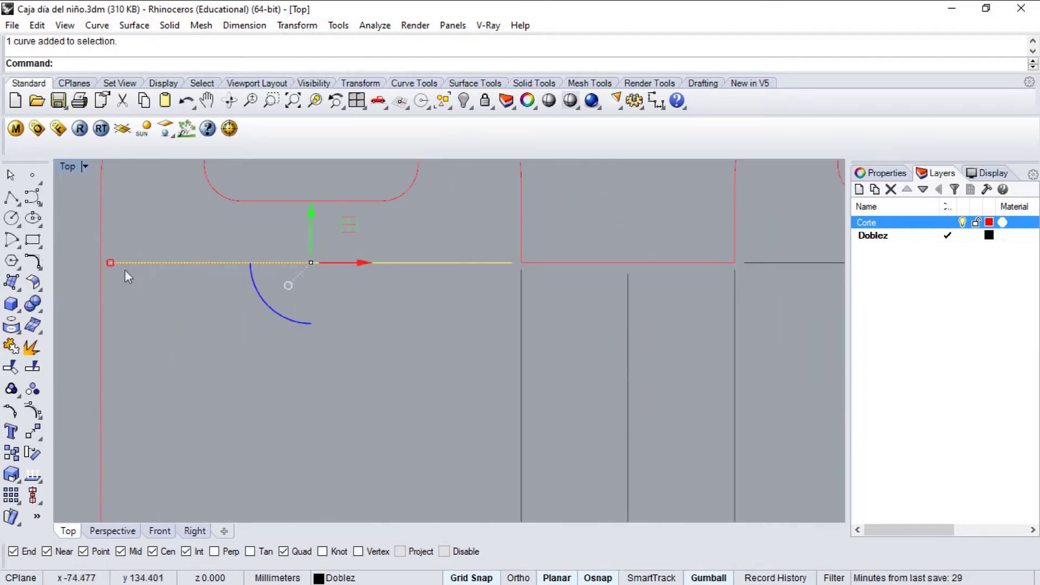
{"action": "key", "text": "Escape"}
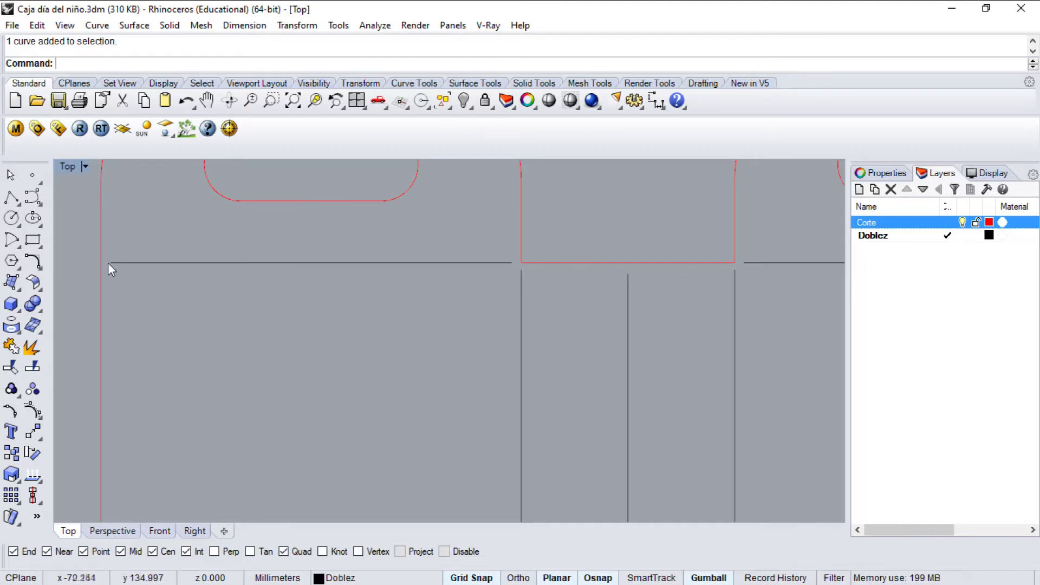
{"action": "scroll", "coordinate": [500, 265], "scroll_direction": "down", "scroll_amount": 5}
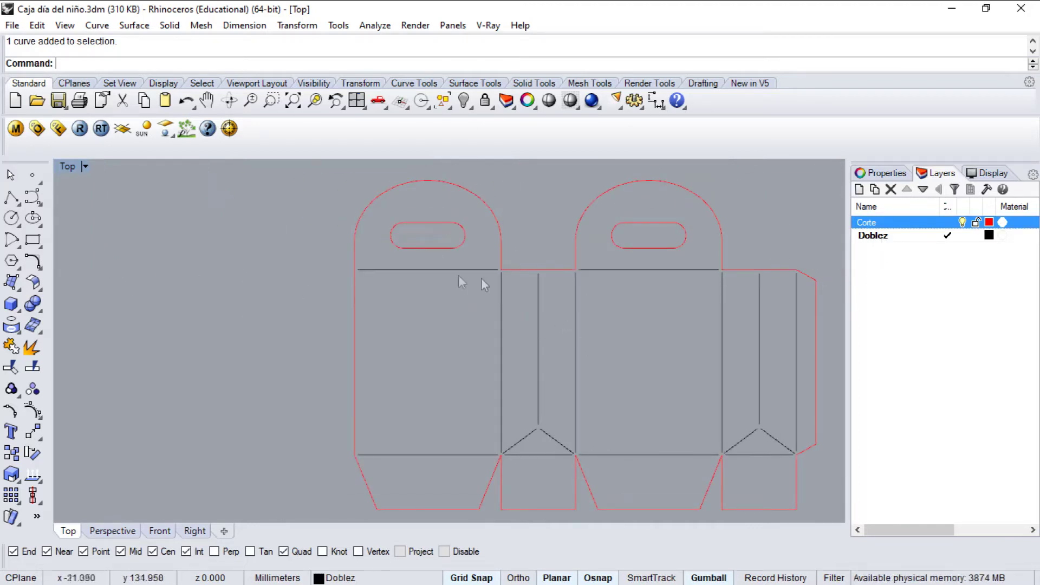
{"action": "scroll", "coordinate": [448, 270], "scroll_direction": "up", "scroll_amount": 3}
{"action": "scroll", "coordinate": [469, 288], "scroll_direction": "down", "scroll_amount": 2}
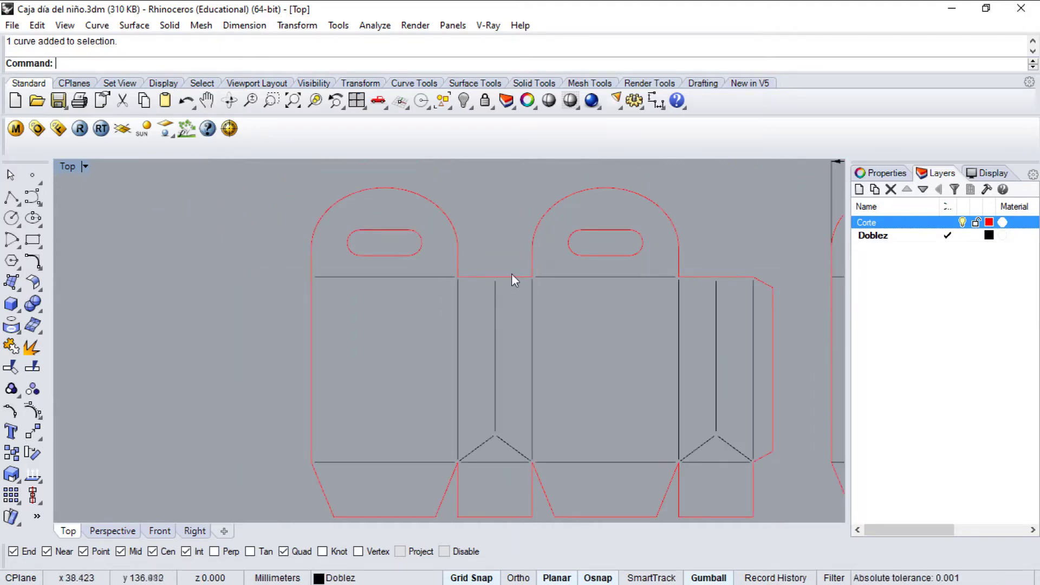
Step: Switch to Silhouette Studio and enable joining lines into polylines for DXF files in the import preferences
{"action": "mouse_move", "coordinate": [649, 569]}
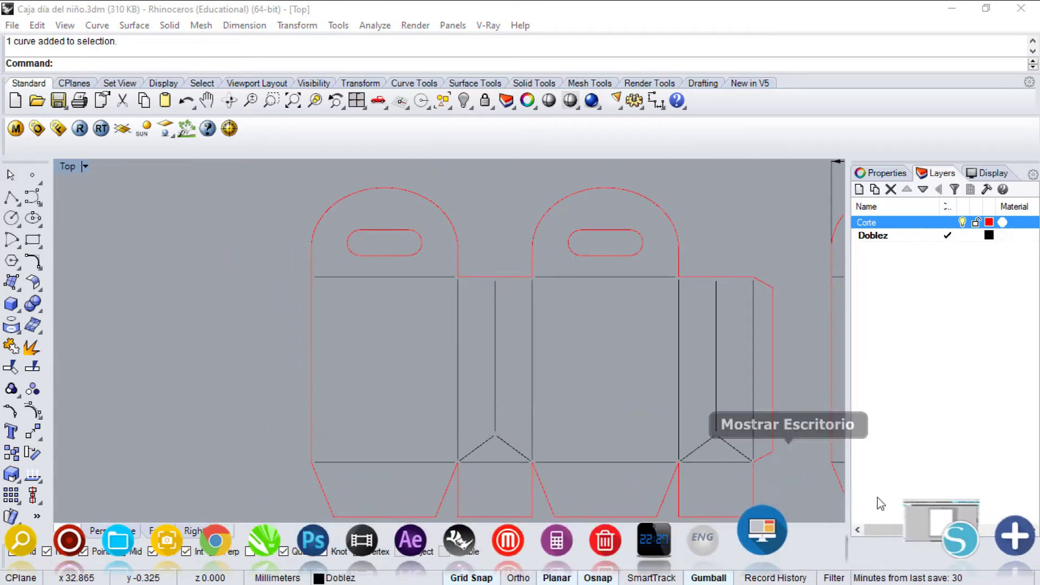
{"action": "left_click", "coordinate": [915, 523]}
{"action": "left_click", "coordinate": [37, 25]}
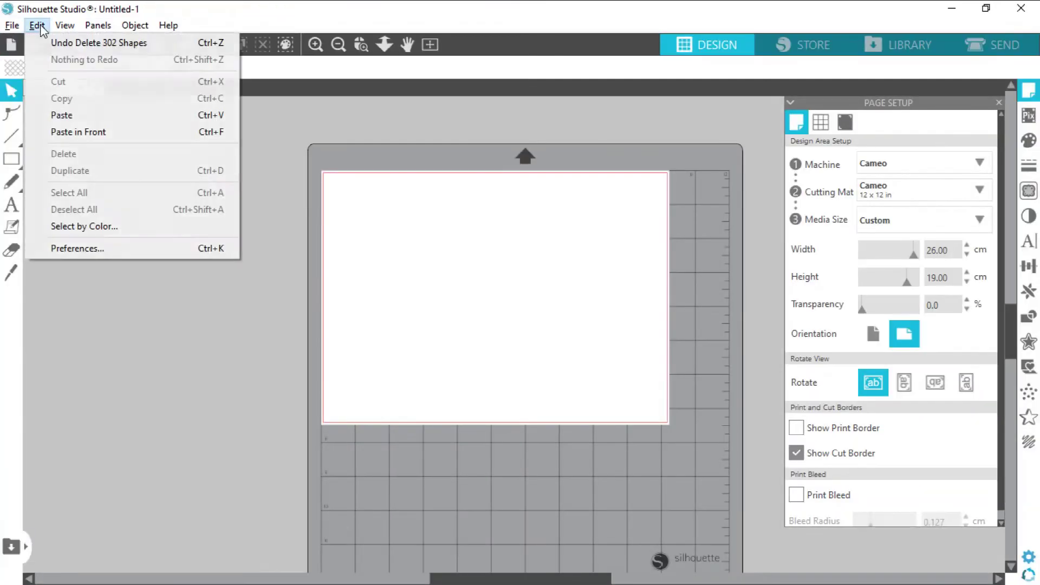
{"action": "left_click", "coordinate": [75, 248]}
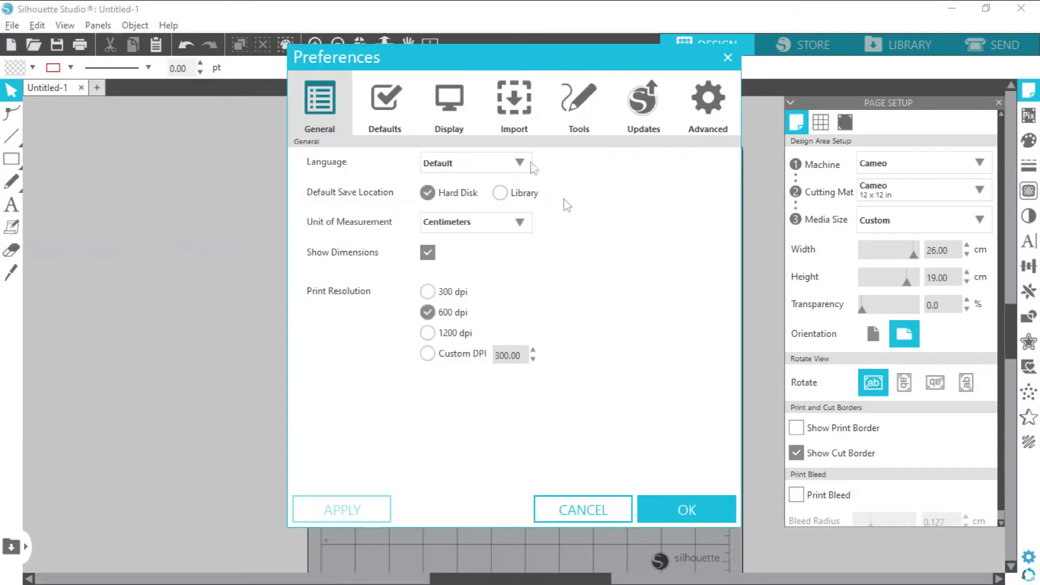
{"action": "left_click", "coordinate": [515, 108]}
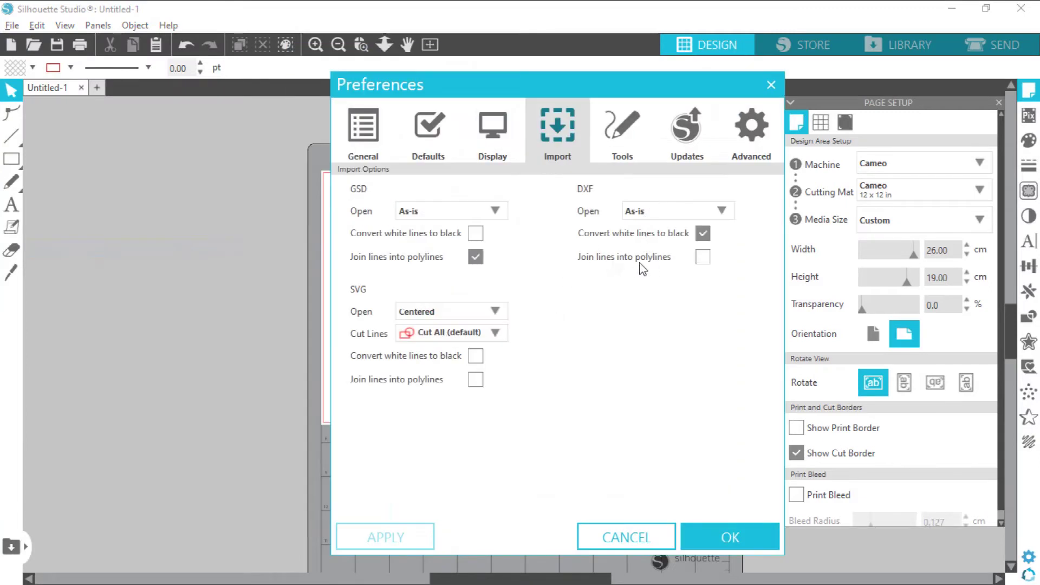
{"action": "left_click", "coordinate": [703, 258]}
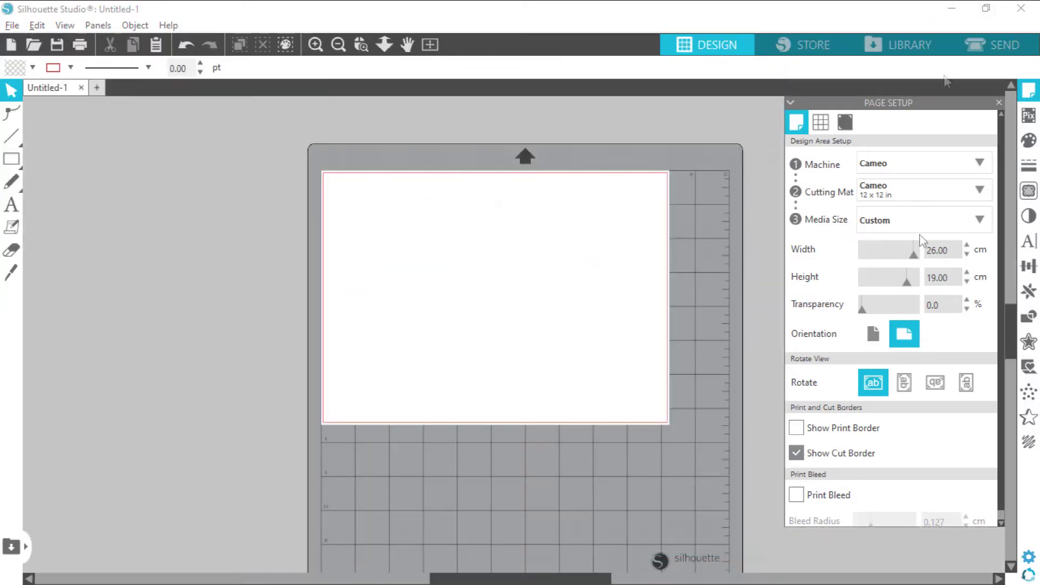
Step: Return to Rhinoceros and examine the template copy with shortened fold lines, briefly selecting a vertical fold line of the second handle panel
{"action": "left_click", "coordinate": [951, 7]}
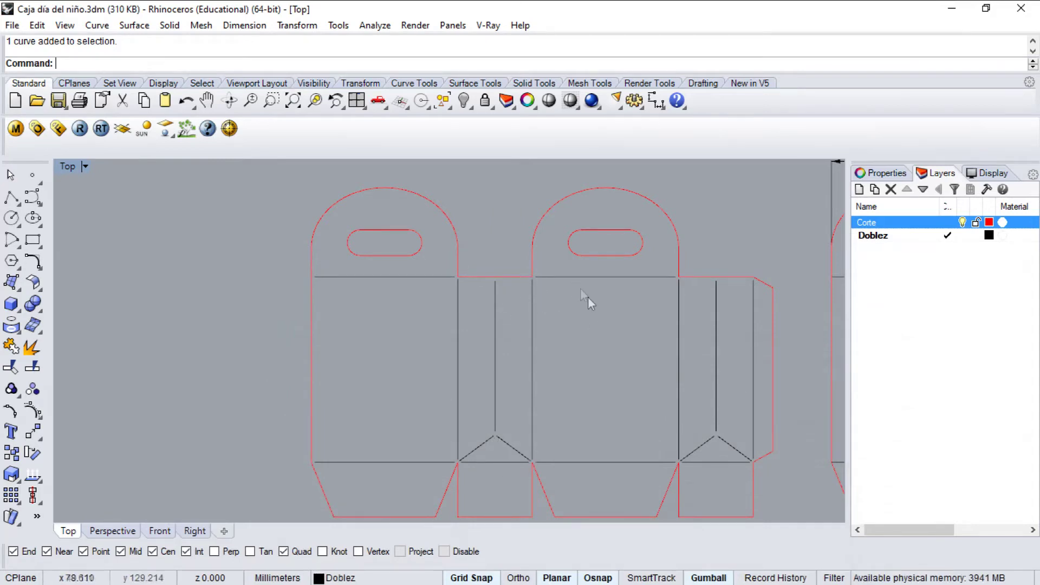
{"action": "left_click", "coordinate": [532, 327]}
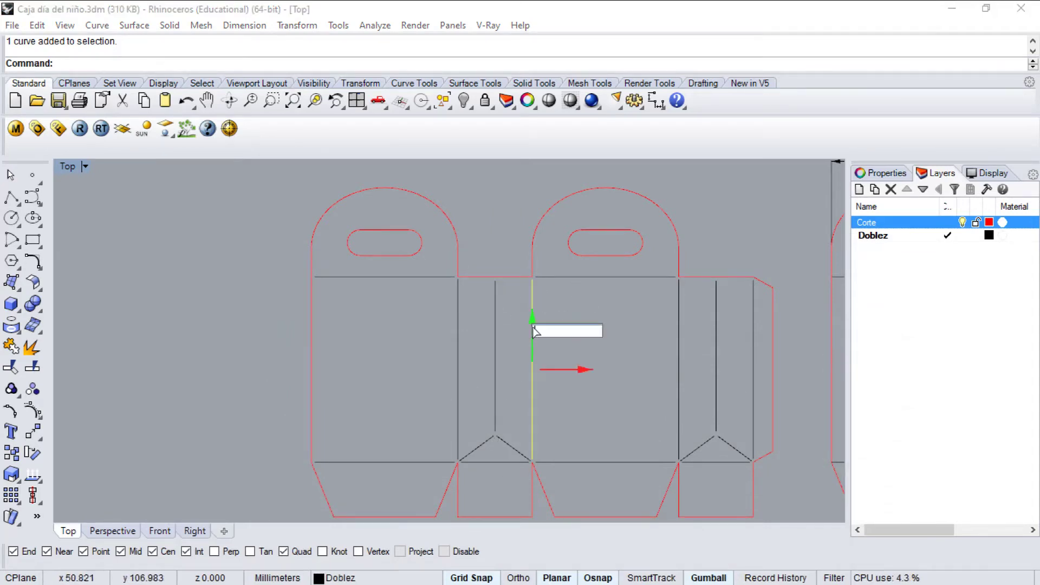
{"action": "left_click", "coordinate": [476, 220]}
{"action": "scroll", "coordinate": [501, 245], "scroll_direction": "down", "scroll_amount": 4}
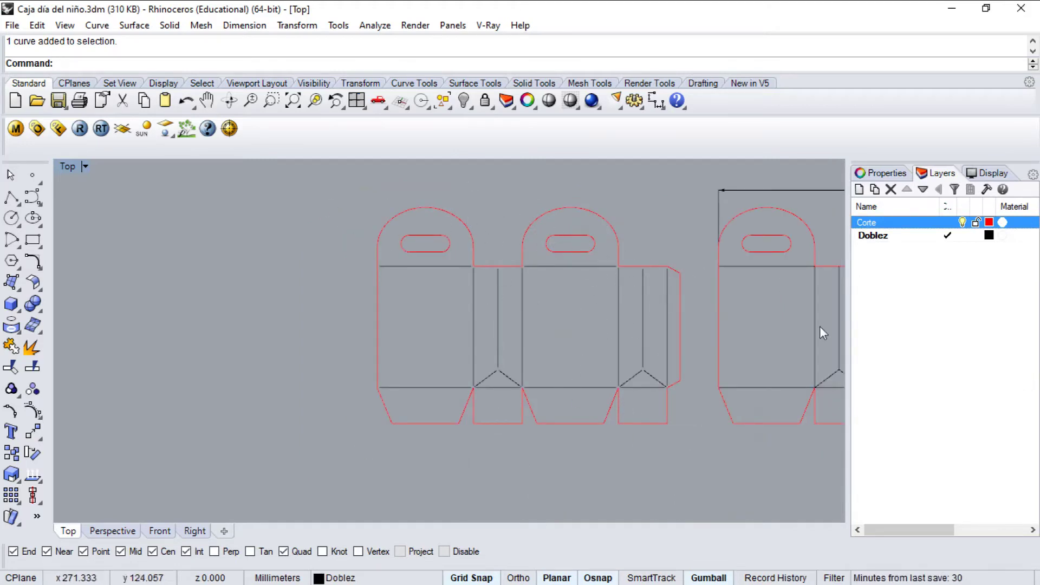
{"action": "scroll", "coordinate": [688, 292], "scroll_direction": "up", "scroll_amount": 3}
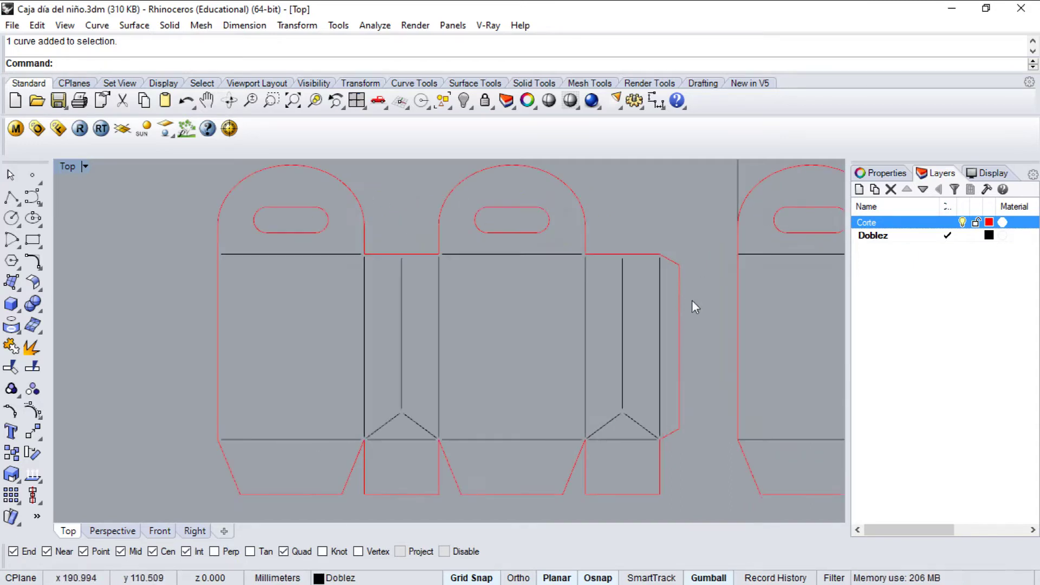
{"action": "scroll", "coordinate": [713, 317], "scroll_direction": "down", "scroll_amount": 1}
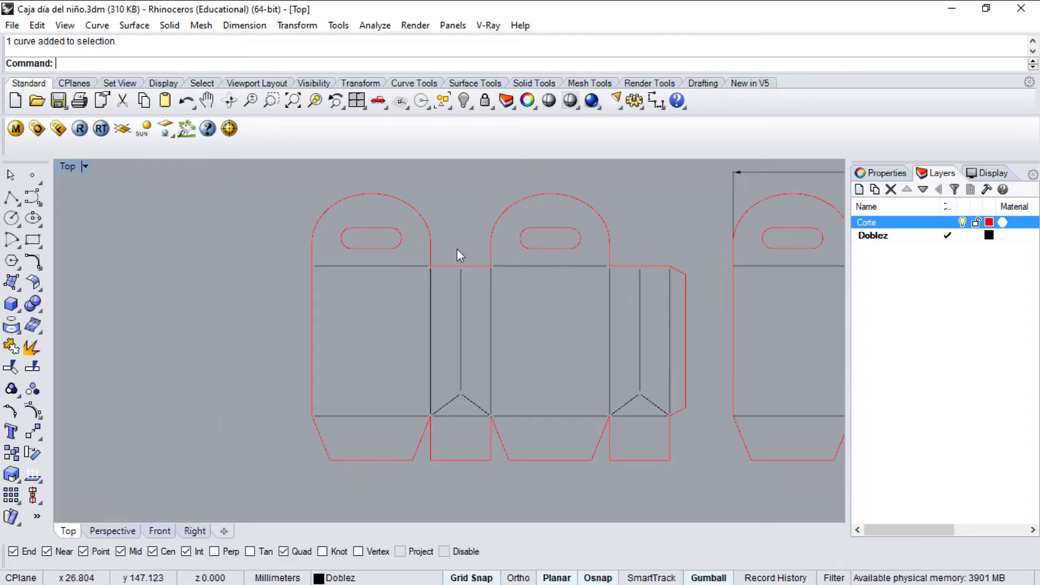
Step: Export the whole template copy with shortened fold lines as the DXF file Caja 3, using the R12 Lines & Arcs scheme
{"action": "mouse_move", "coordinate": [260, 174]}
{"action": "left_mouse_down"}
{"action": "mouse_move", "coordinate": [713, 442]}
{"action": "mouse_move", "coordinate": [703, 492]}
{"action": "left_mouse_up"}
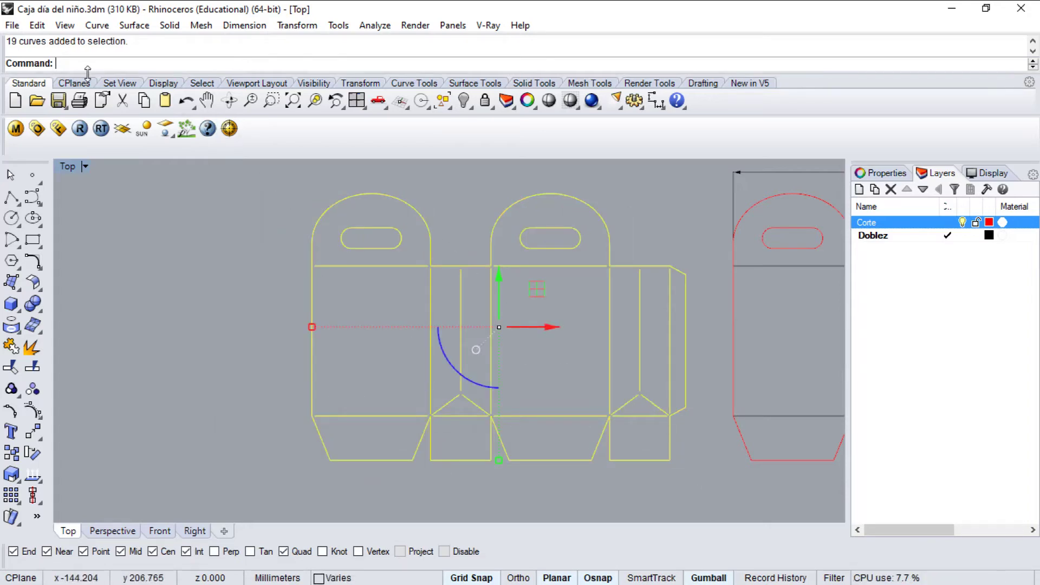
{"action": "left_click", "coordinate": [12, 25]}
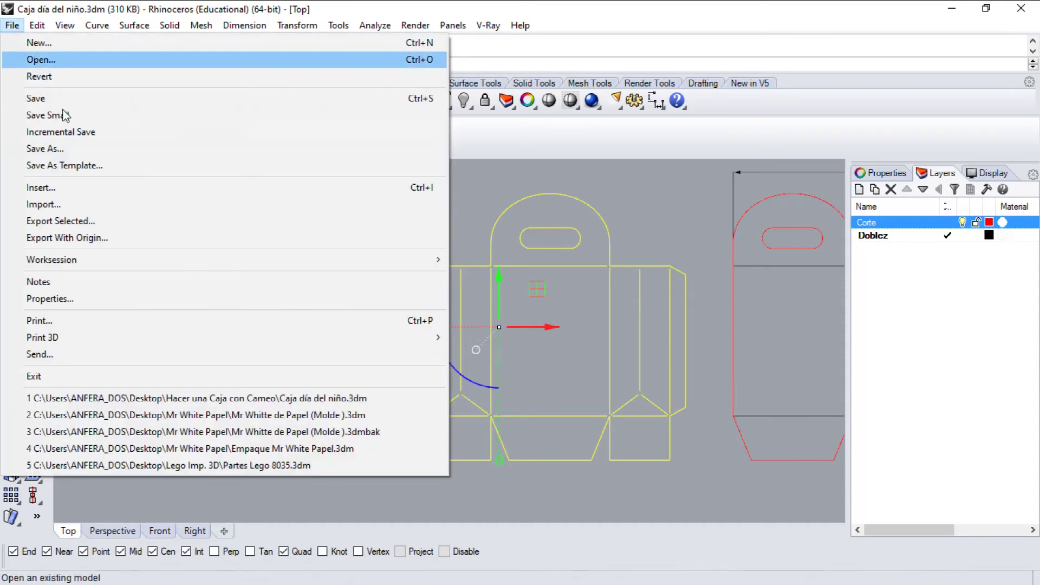
{"action": "left_click", "coordinate": [97, 220]}
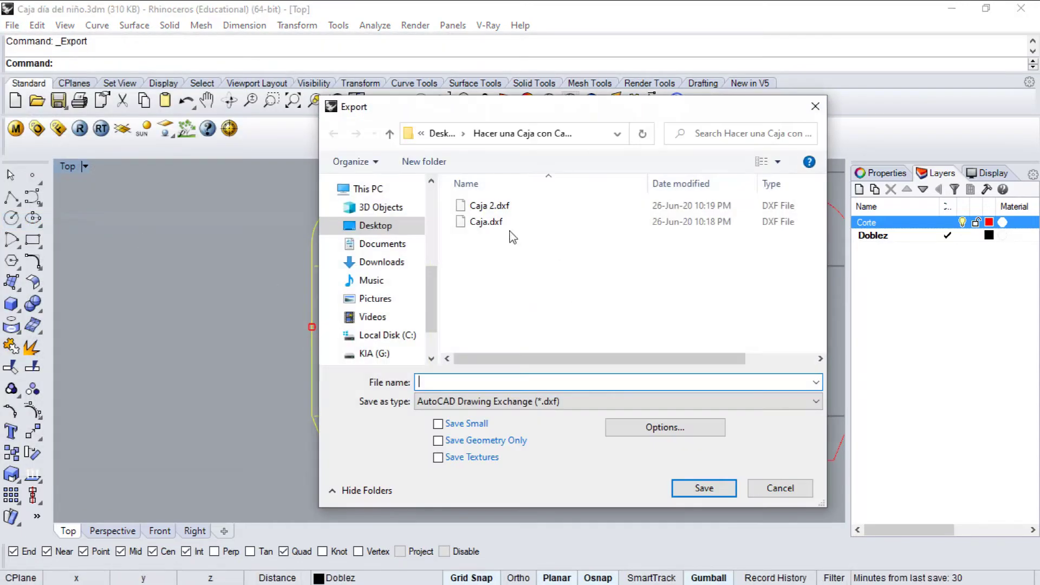
{"action": "type", "text": "C"}
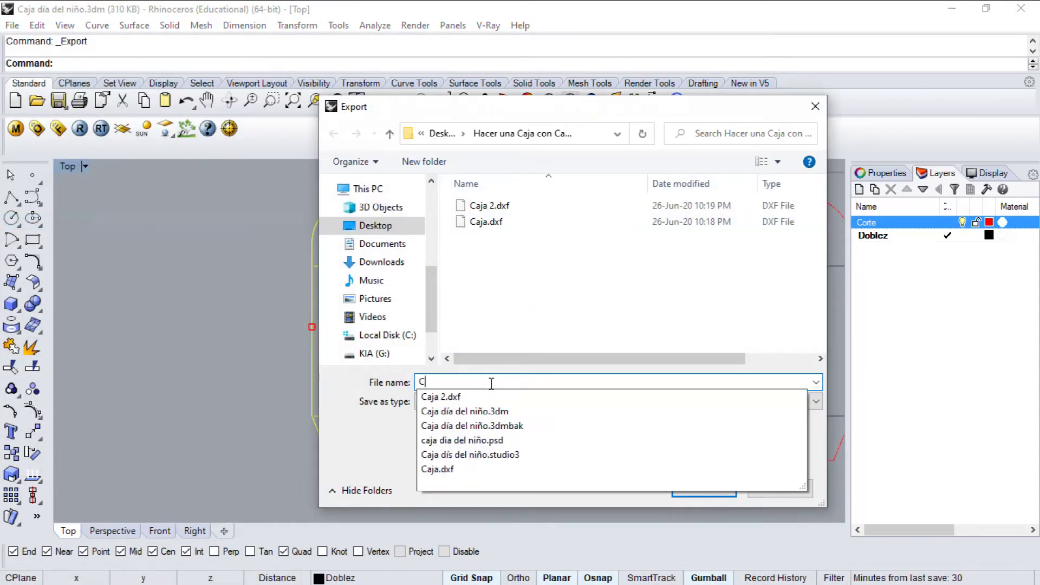
{"action": "type", "text": "aja 3"}
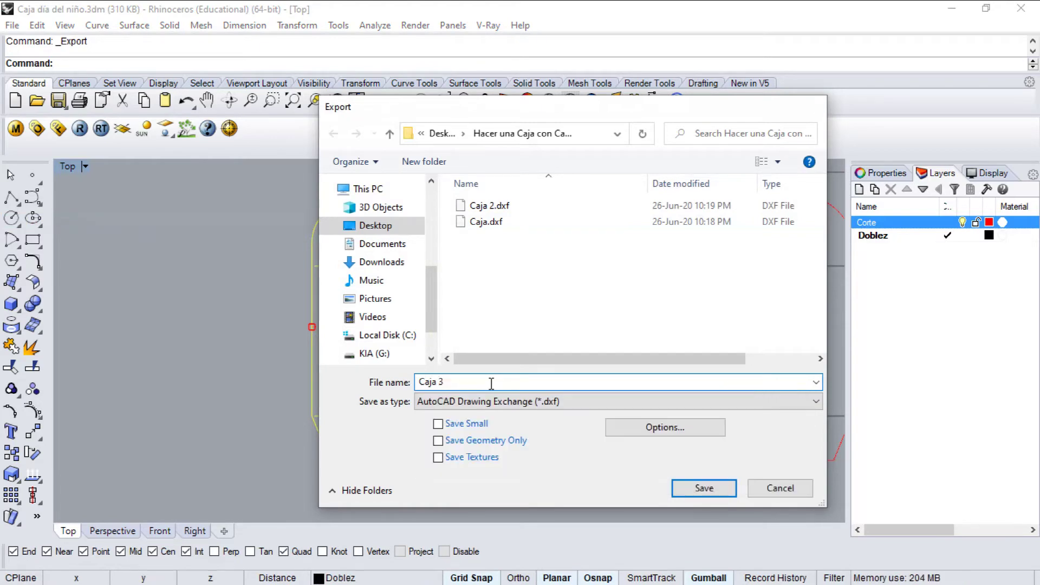
{"action": "key", "text": "Return"}
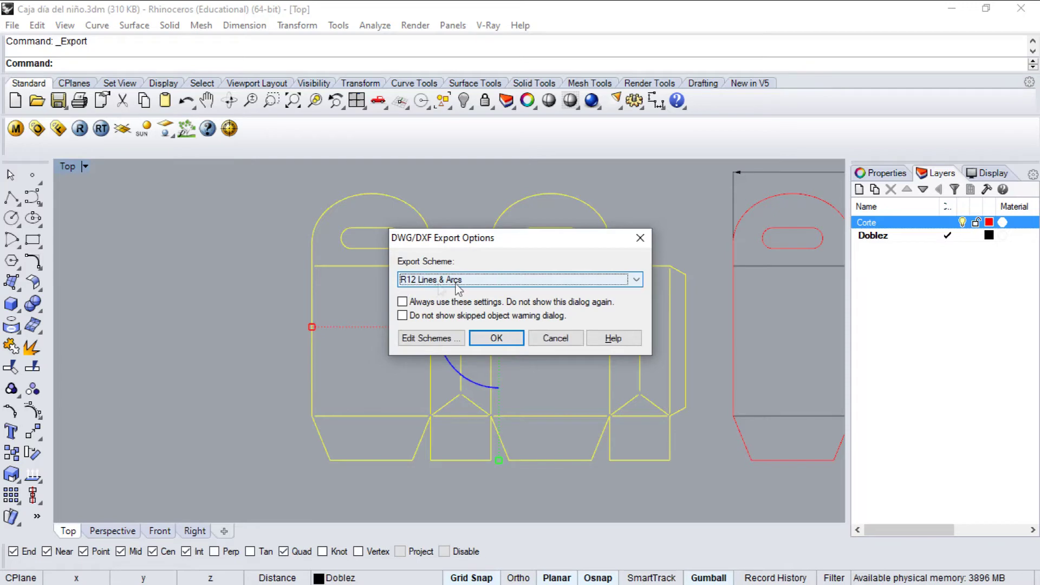
{"action": "left_click", "coordinate": [494, 339]}
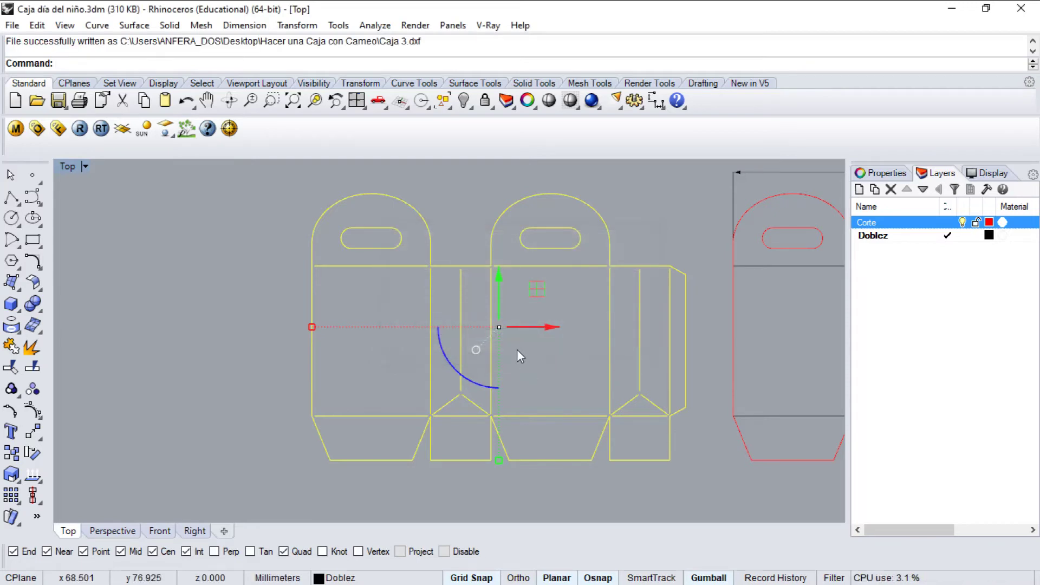
Step: Switch to Silhouette Studio and merge Caja 3.dxf into the blank page
{"action": "left_click", "coordinate": [952, 8]}
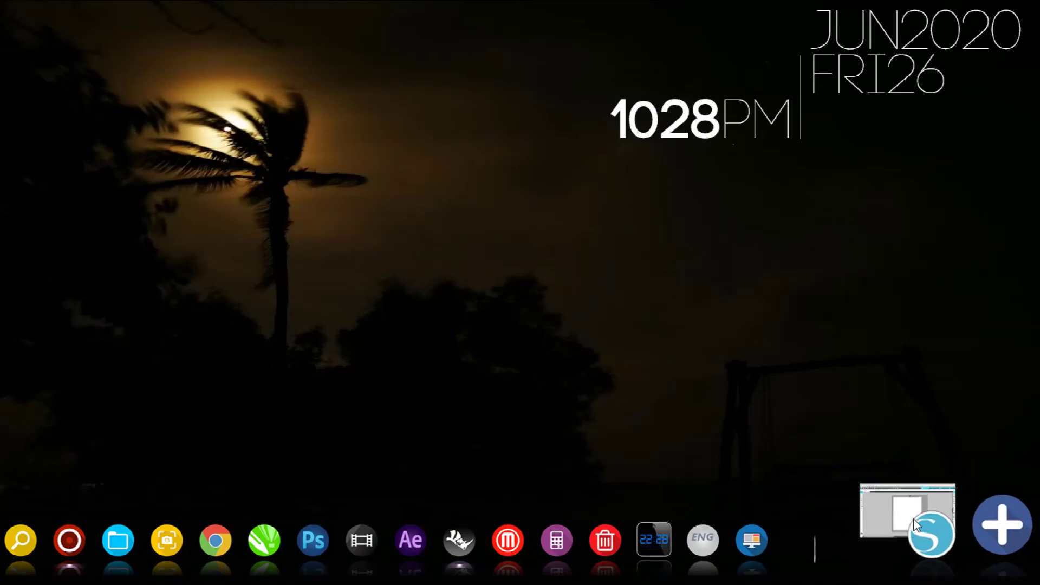
{"action": "left_click", "coordinate": [906, 536]}
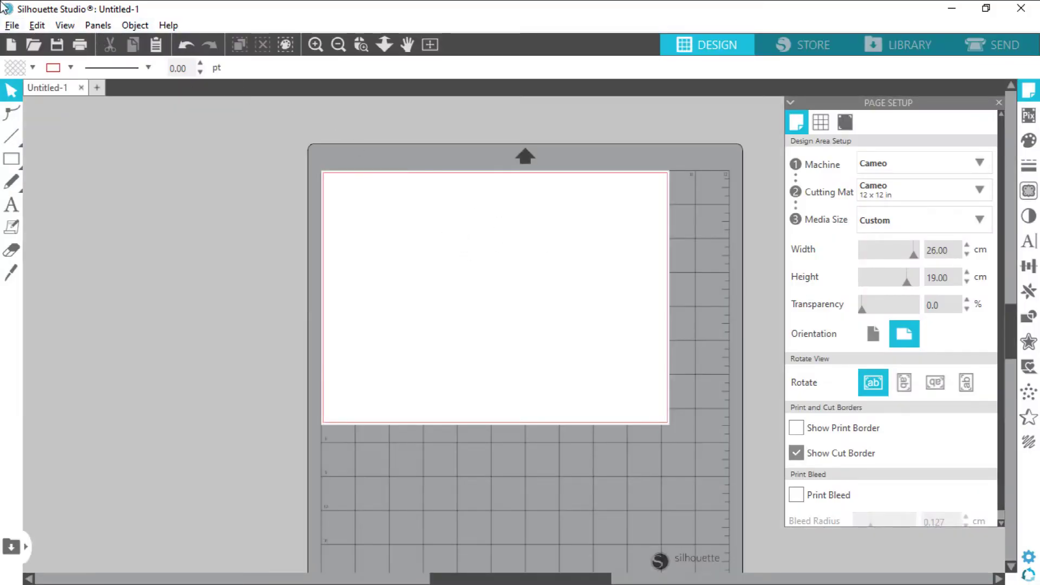
{"action": "left_click", "coordinate": [12, 25]}
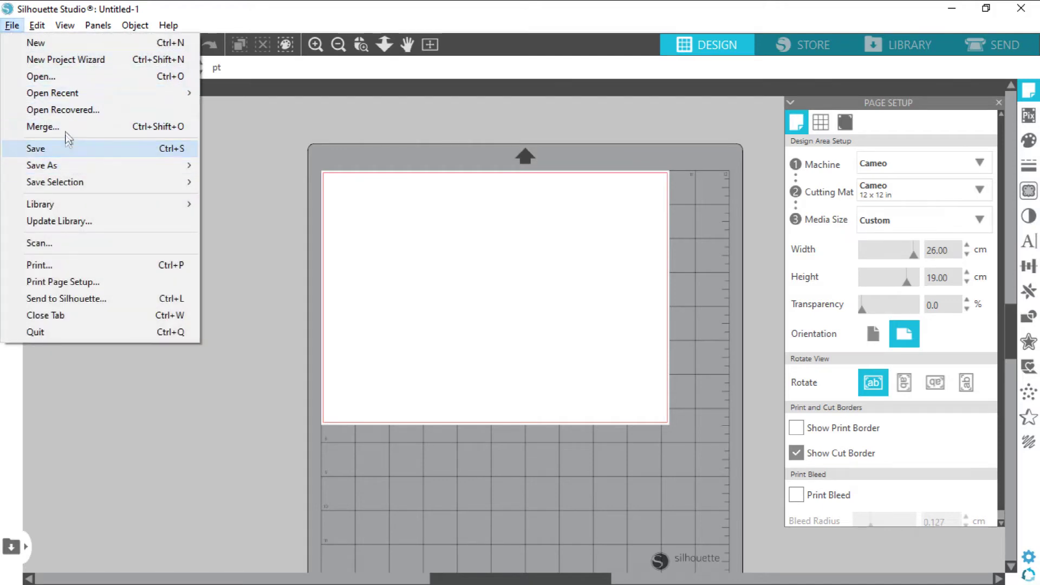
{"action": "left_click", "coordinate": [43, 126]}
{"action": "left_click", "coordinate": [417, 148]}
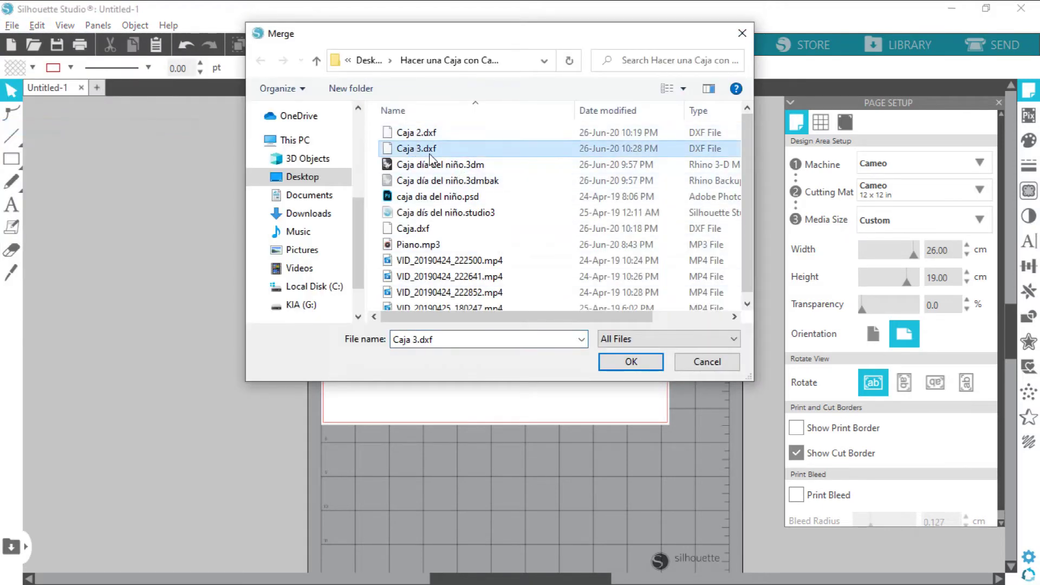
{"action": "left_click", "coordinate": [630, 362]}
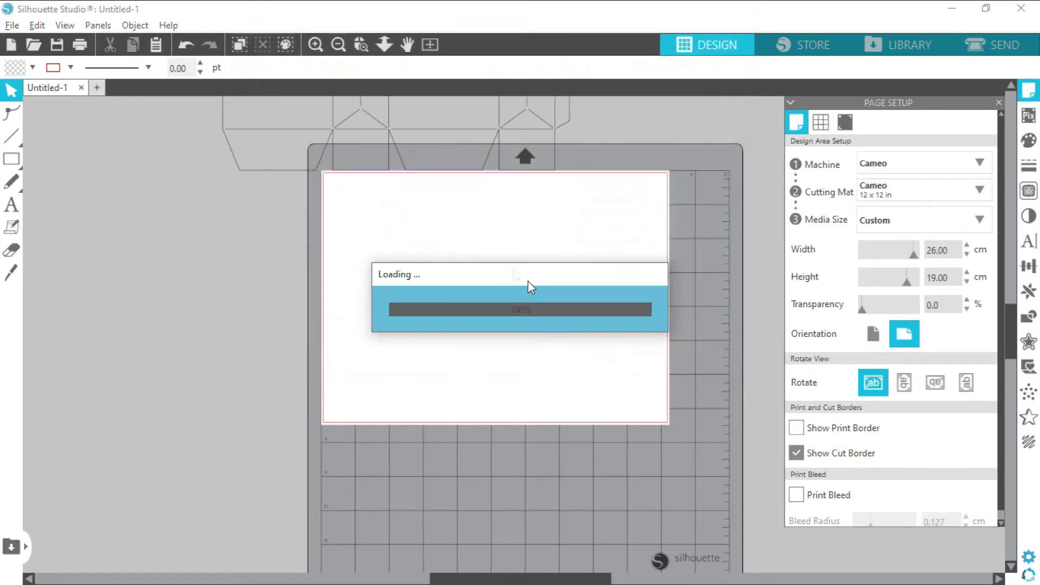
Step: Move the merged template onto the page at about X 0.49 cm, Y 0.48 cm, and clear the selection
{"action": "left_click_drag", "start_coordinate": [497, 143], "coordinate": [600, 396]}
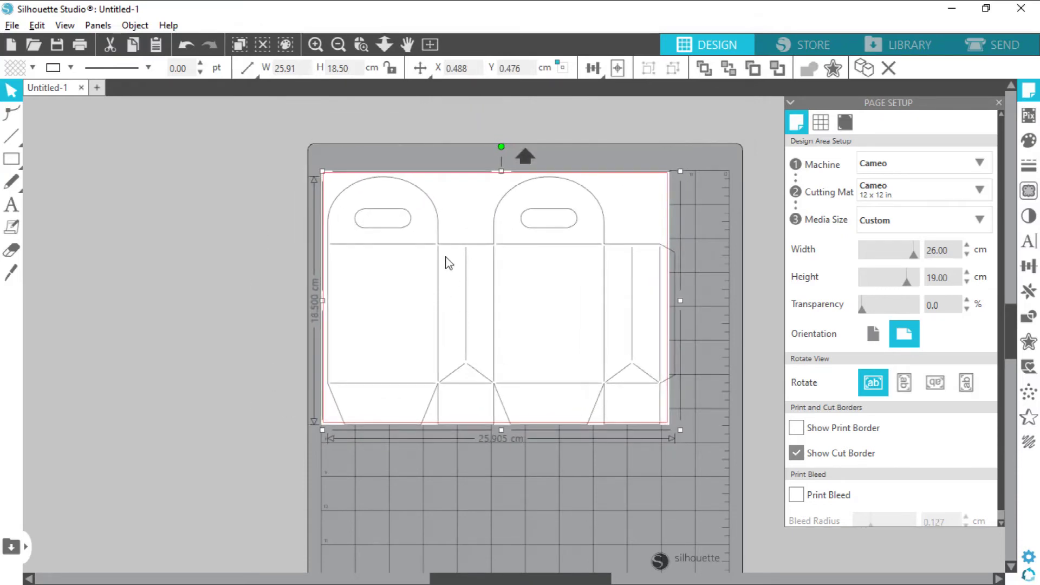
{"action": "right_click", "coordinate": [442, 214]}
{"action": "left_click", "coordinate": [434, 255]}
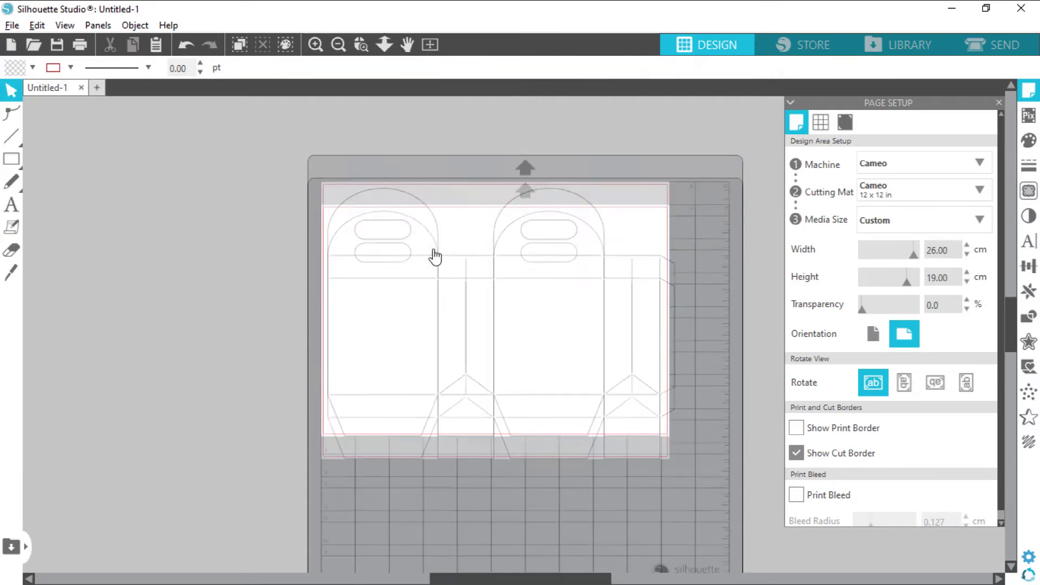
{"action": "scroll", "coordinate": [436, 256], "scroll_direction": "down", "scroll_amount": 1}
{"action": "scroll", "coordinate": [433, 256], "scroll_direction": "up", "scroll_amount": 4}
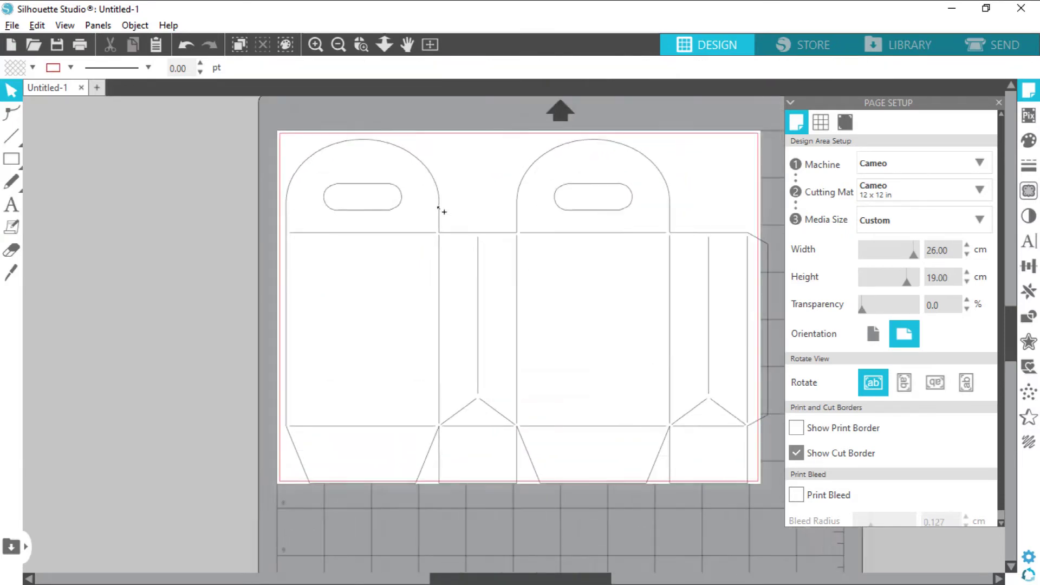
Step: Select the merged template's outer outline and check that it is picked as one joined shape
{"action": "left_click", "coordinate": [437, 218]}
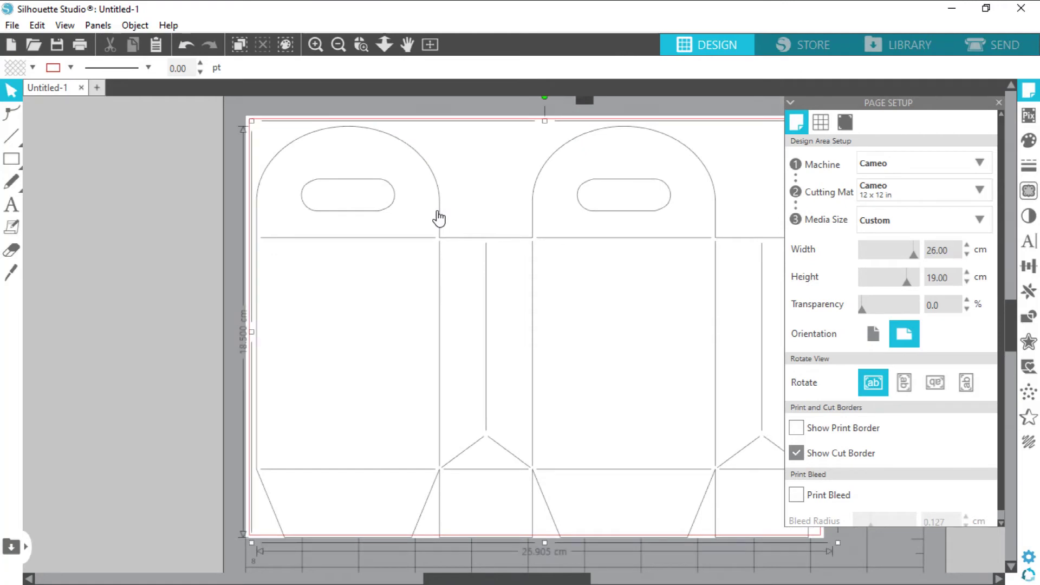
{"action": "scroll", "coordinate": [309, 227], "scroll_direction": "down", "scroll_amount": 2}
{"action": "left_click_drag", "start_coordinate": [409, 214], "coordinate": [353, 365]}
{"action": "scroll", "coordinate": [267, 255], "scroll_direction": "down", "scroll_amount": 2}
{"action": "scroll", "coordinate": [353, 364], "scroll_direction": "up", "scroll_amount": 4}
{"action": "key", "text": "i"}
{"action": "key", "text": "v"}
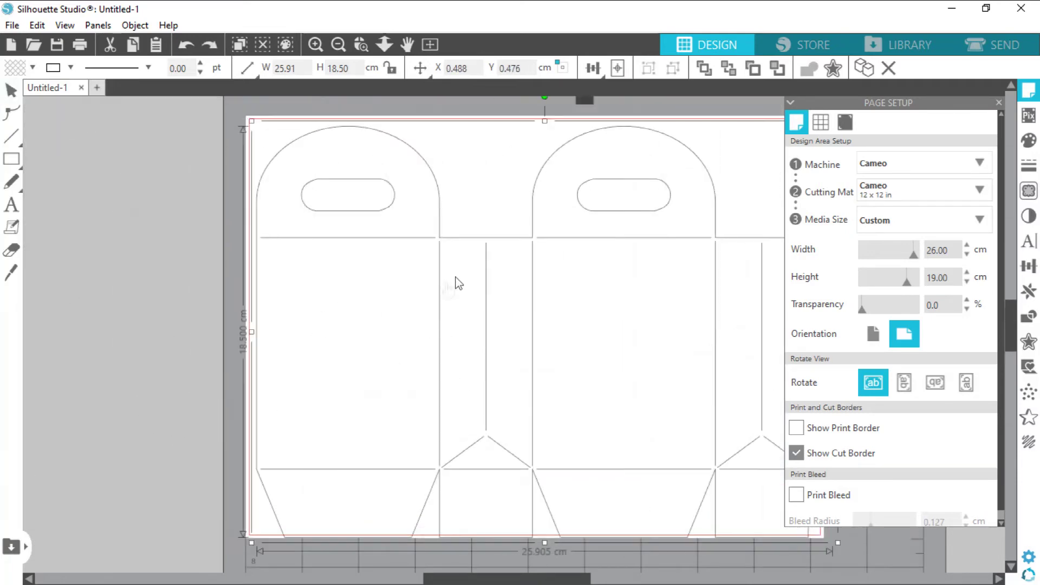
Step: Select several vertical, horizontal and diagonal fold lines one at a time to check that they are separate from the outline
{"action": "left_click", "coordinate": [487, 279]}
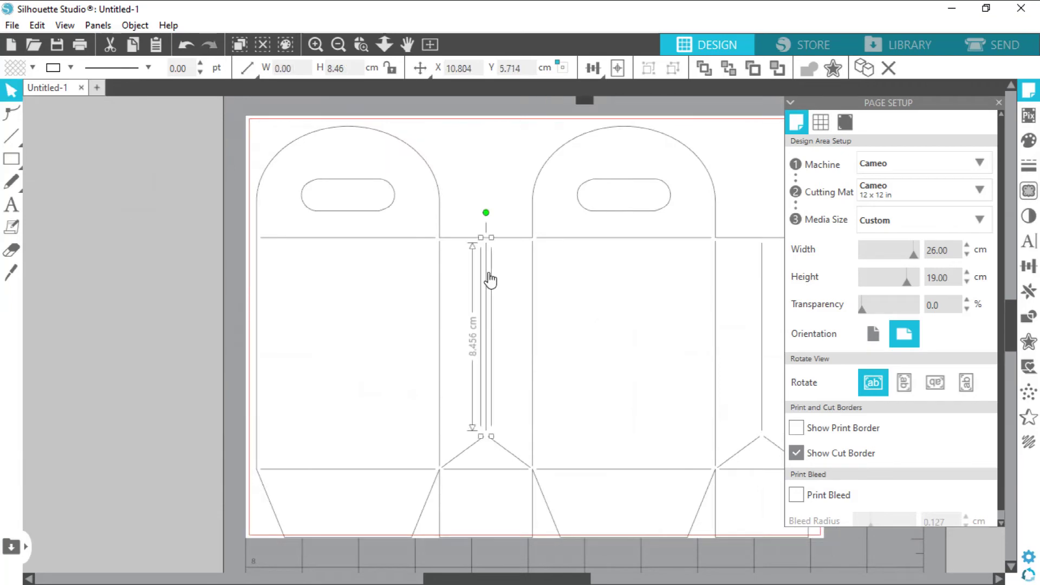
{"action": "left_click", "coordinate": [532, 272]}
{"action": "left_click", "coordinate": [575, 238]}
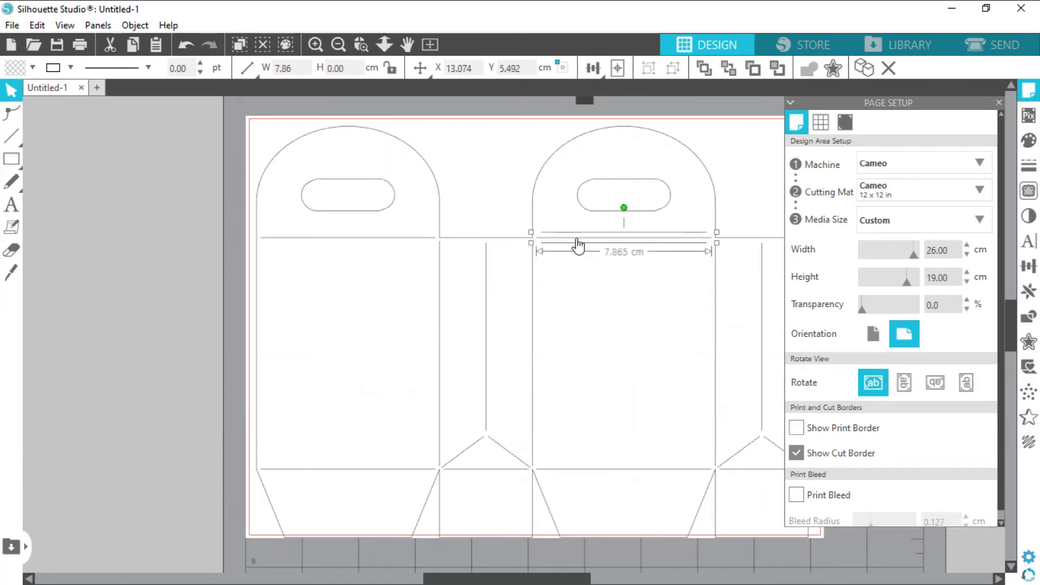
{"action": "left_click", "coordinate": [715, 283]}
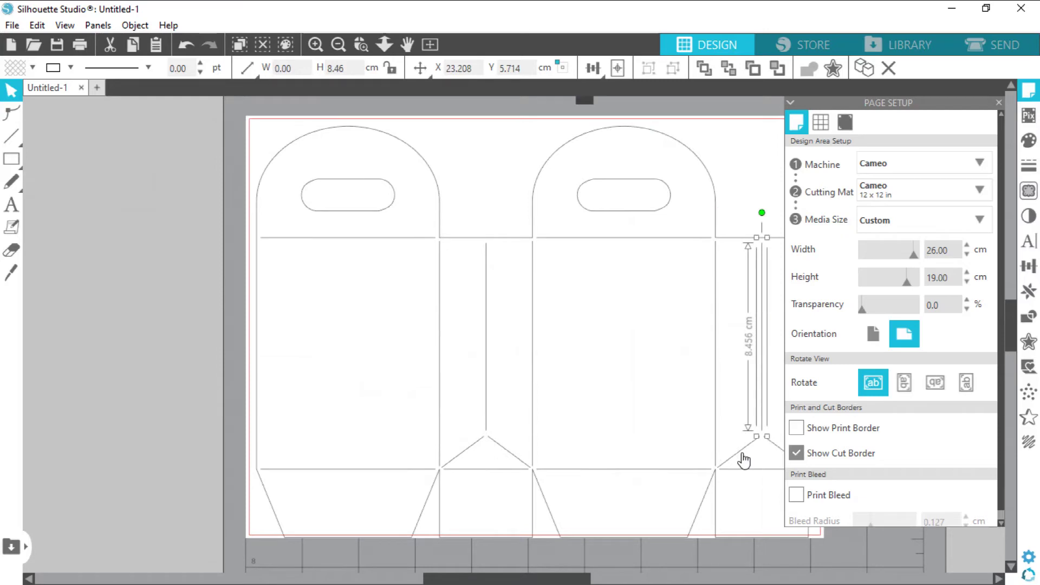
{"action": "left_click", "coordinate": [758, 454]}
{"action": "scroll", "coordinate": [580, 295], "scroll_direction": "down", "scroll_amount": 1}
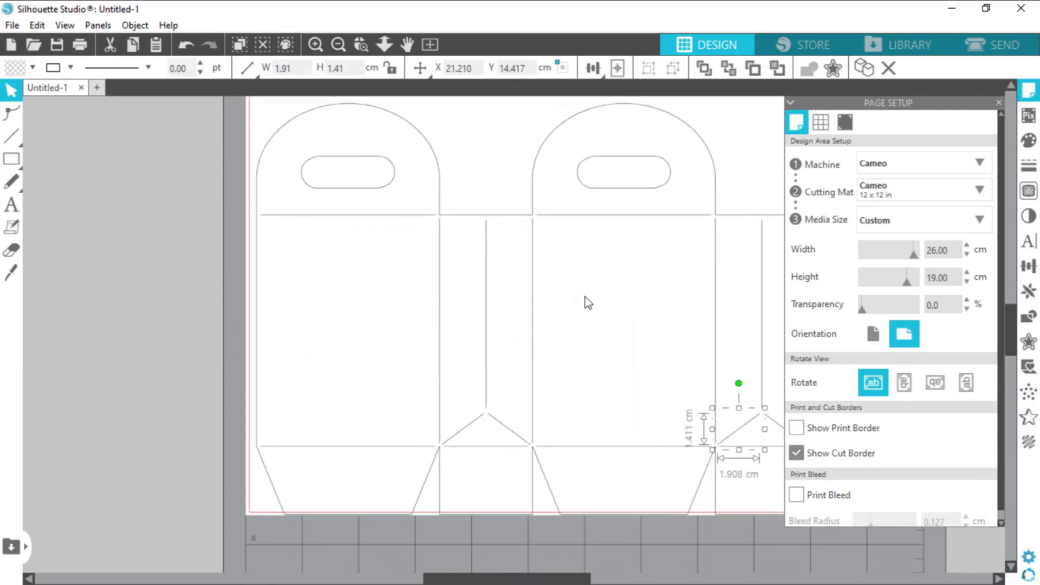
Step: Set the page to 27 × 20 cm and place the whole template at about X 0.55 cm, Y 0.75 cm
{"action": "key", "text": "i"}
{"action": "scroll", "coordinate": [587, 300], "scroll_direction": "down", "scroll_amount": 1}
{"action": "scroll", "coordinate": [592, 290], "scroll_direction": "down", "scroll_amount": 2}
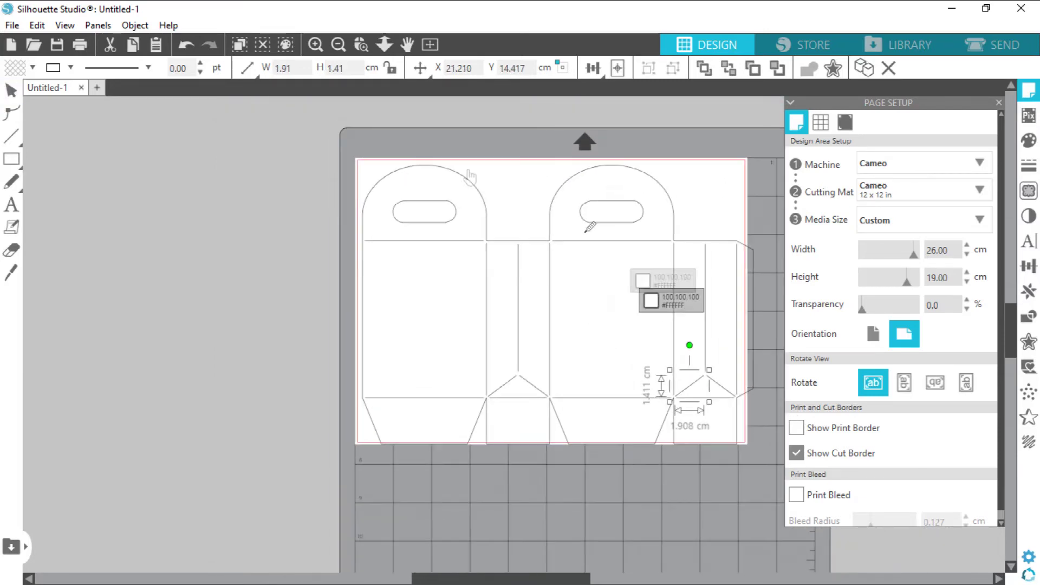
{"action": "key", "text": "Escape"}
{"action": "left_click_drag", "start_coordinate": [306, 146], "coordinate": [781, 512]}
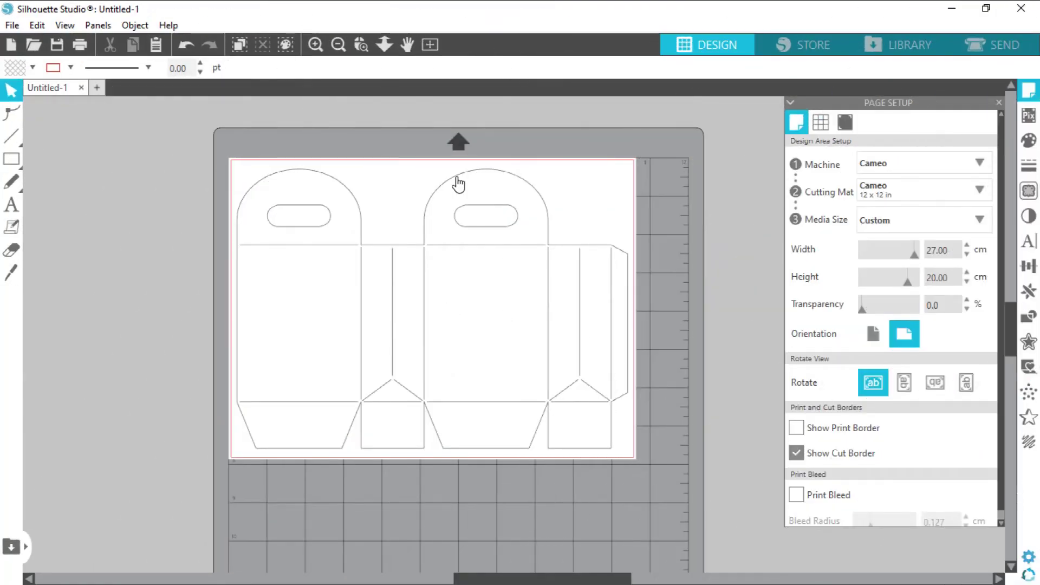
Step: Select all the fold lines without the outer outline, change their line style to dashed, and clear the selection
{"action": "left_click", "coordinate": [458, 184]}
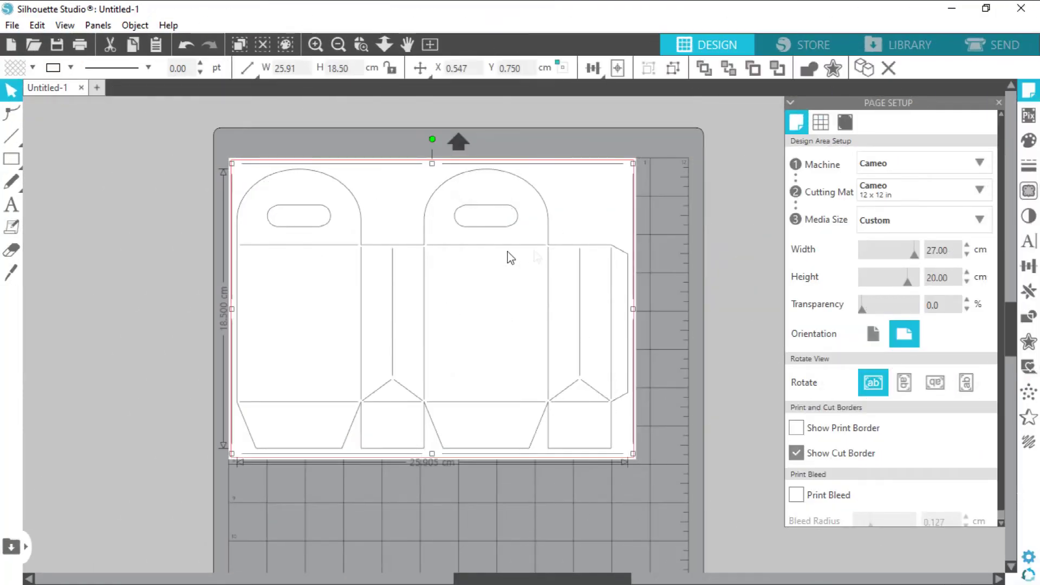
{"action": "key", "text": "t"}
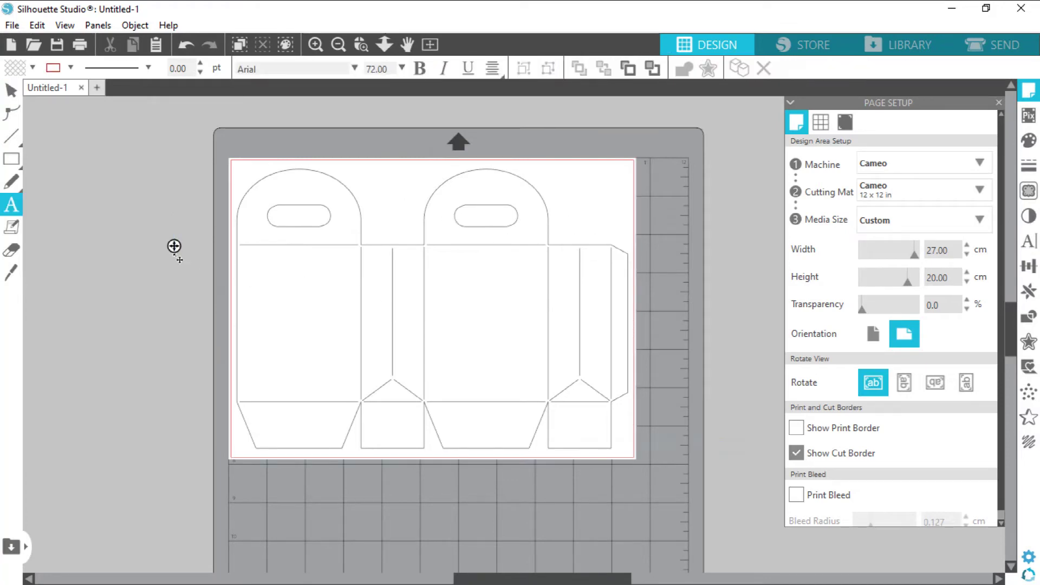
{"action": "key", "text": "Escape"}
{"action": "left_click_drag", "start_coordinate": [202, 241], "coordinate": [638, 424]}
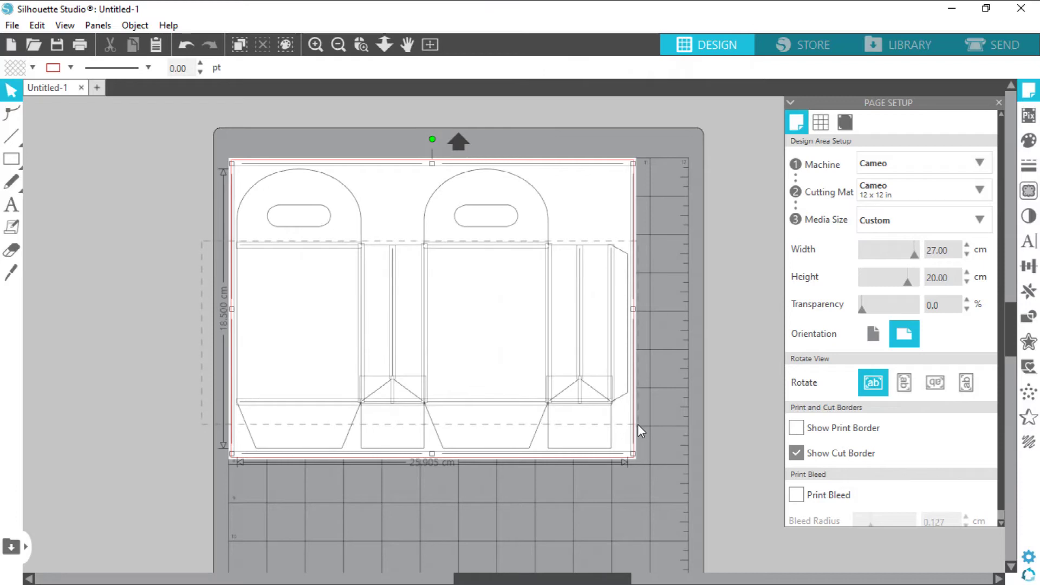
{"action": "left_click", "coordinate": [611, 434]}
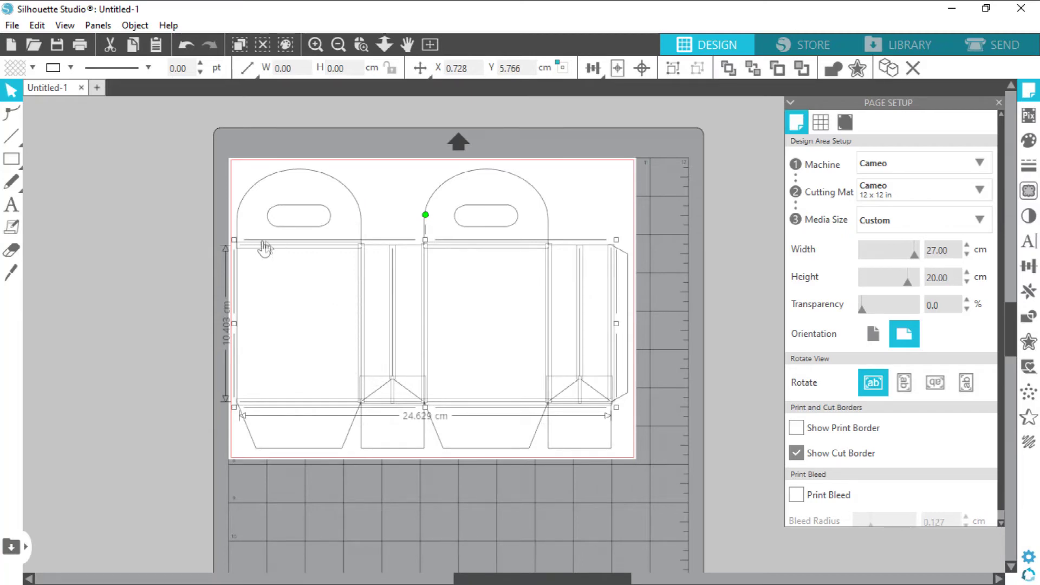
{"action": "left_click", "coordinate": [148, 68]}
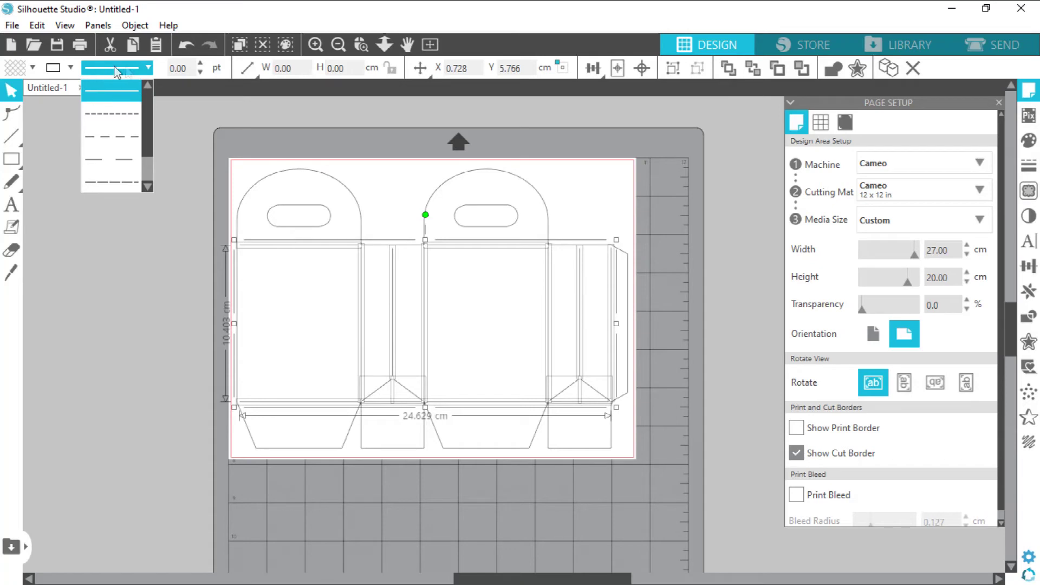
{"action": "left_click", "coordinate": [120, 136]}
{"action": "left_click", "coordinate": [162, 286]}
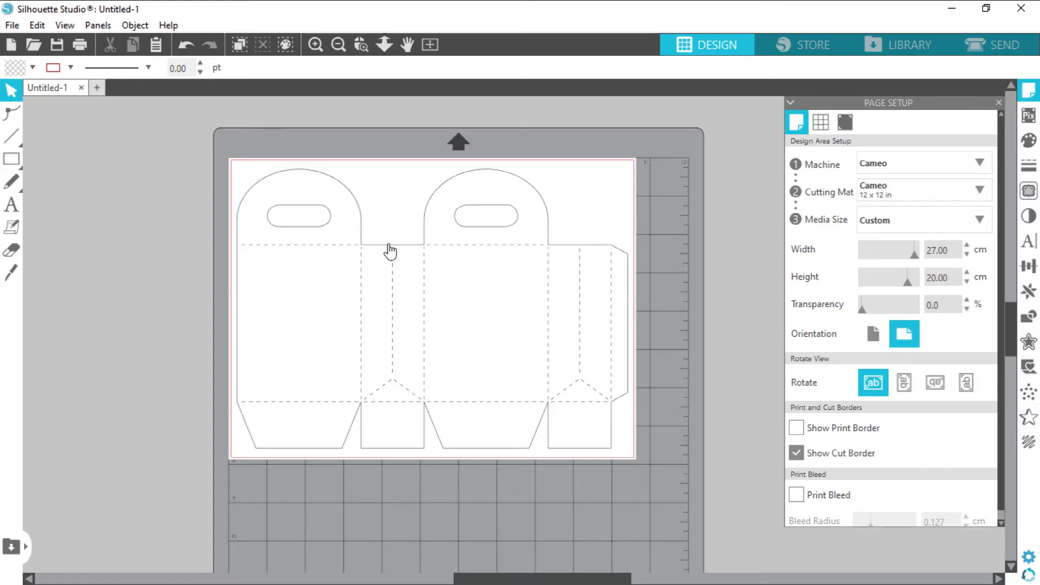
Step: Set the line colour of the template's outer outline to red and clear the selection
{"action": "left_click", "coordinate": [289, 177]}
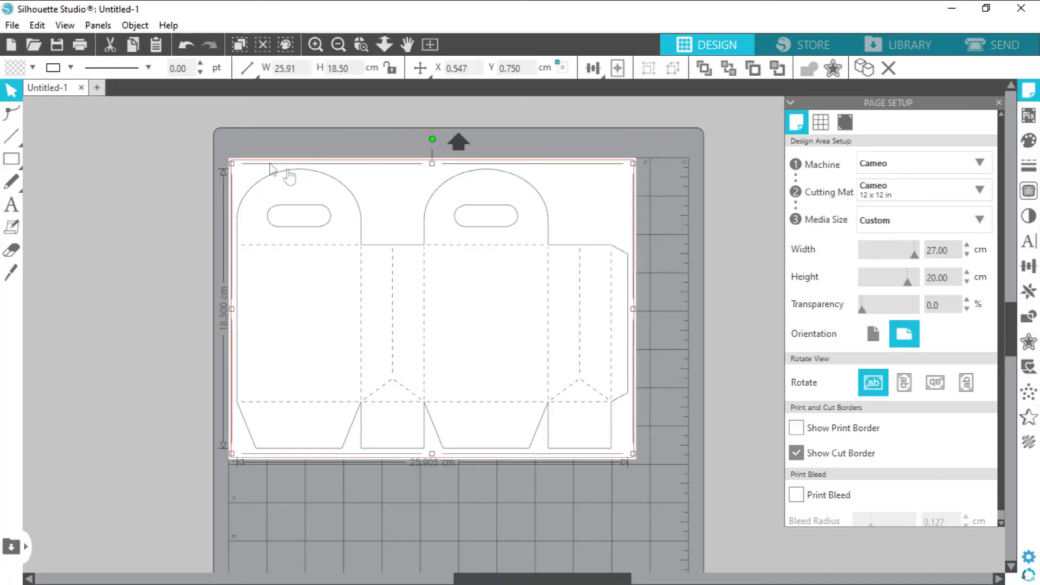
{"action": "left_click", "coordinate": [71, 68]}
{"action": "left_click", "coordinate": [71, 68]}
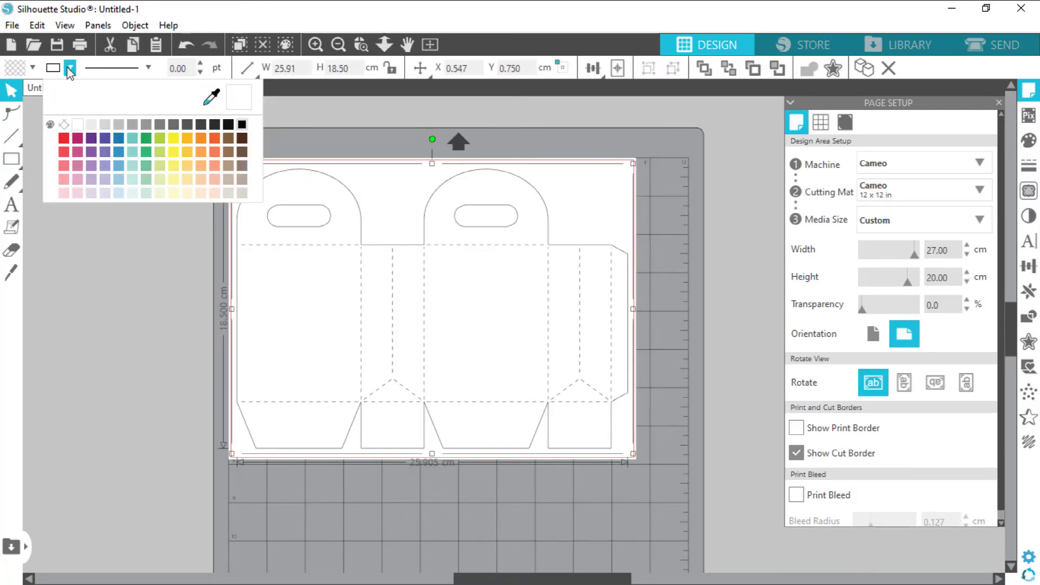
{"action": "left_click", "coordinate": [64, 139]}
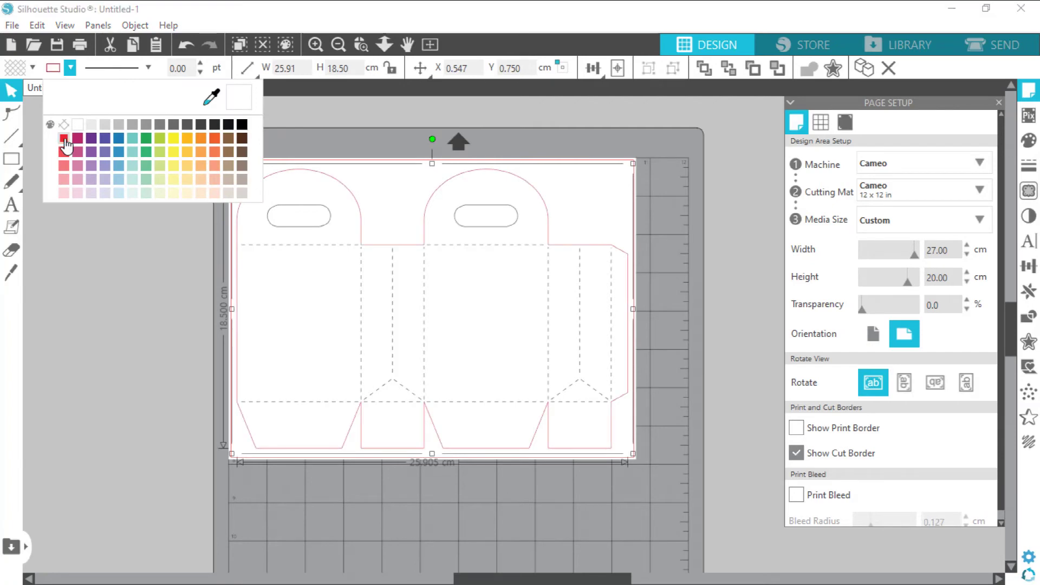
{"action": "left_click", "coordinate": [121, 333]}
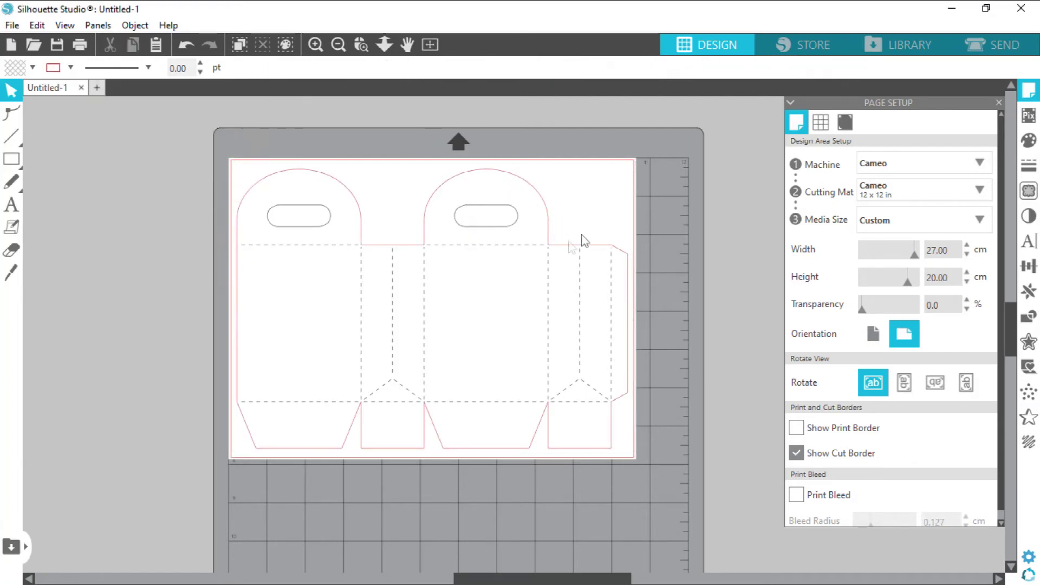
Step: Set the line colour of both handle slots to red and clear the selection
{"action": "left_click", "coordinate": [506, 232]}
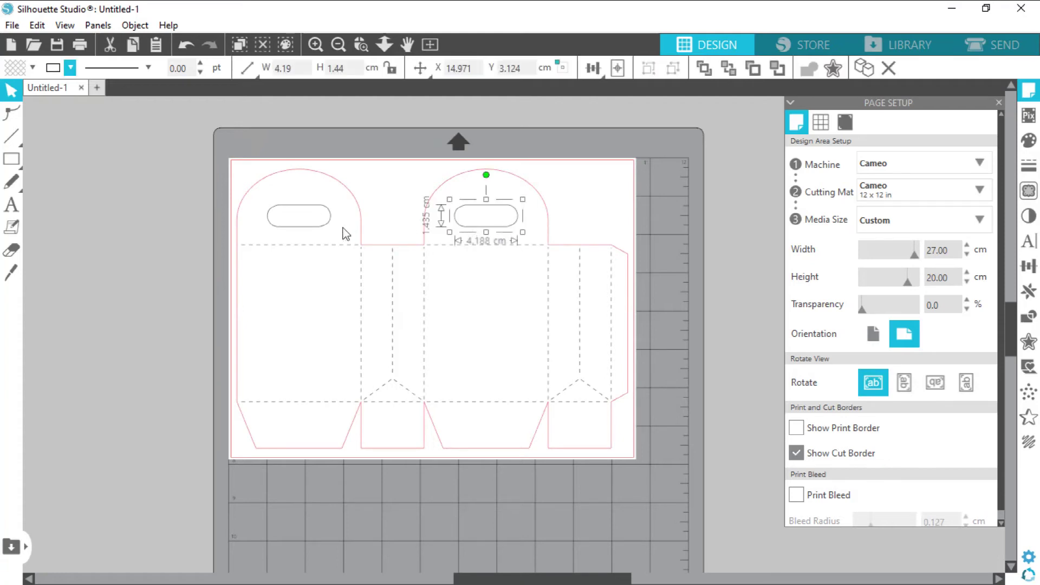
{"action": "left_click", "coordinate": [318, 237], "text": "shift"}
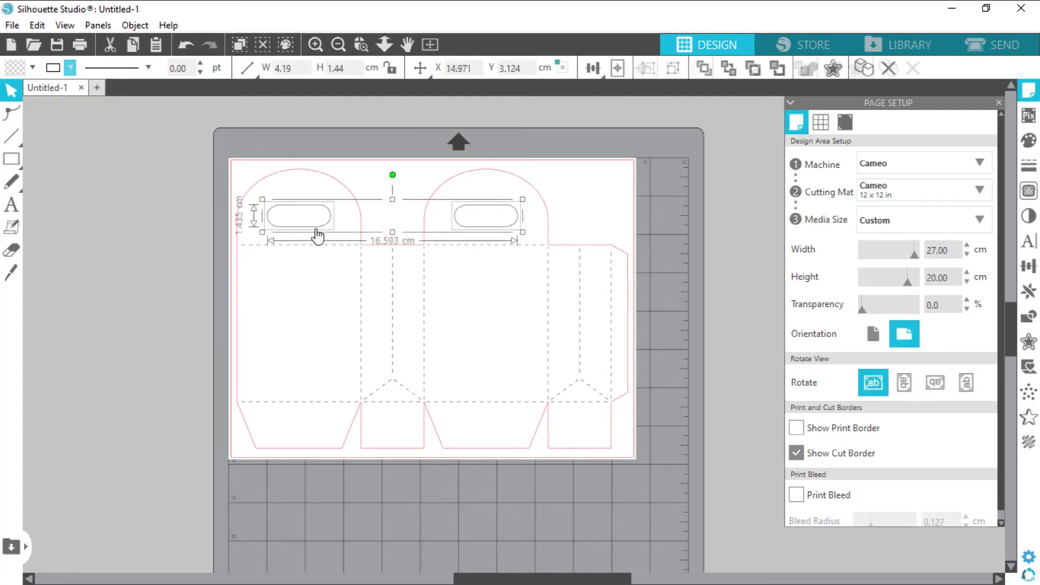
{"action": "left_click", "coordinate": [71, 68]}
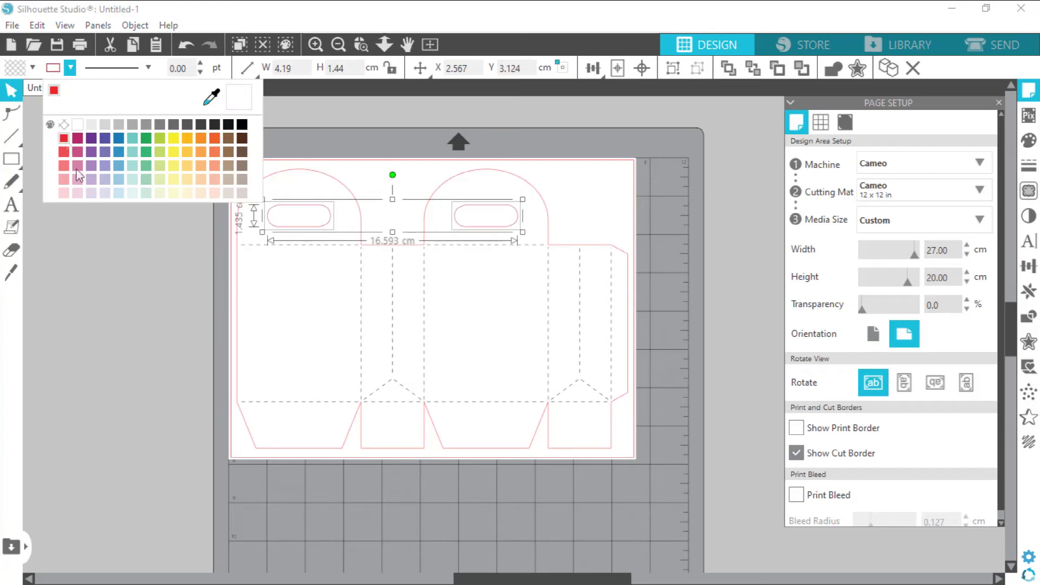
{"action": "left_click", "coordinate": [121, 294]}
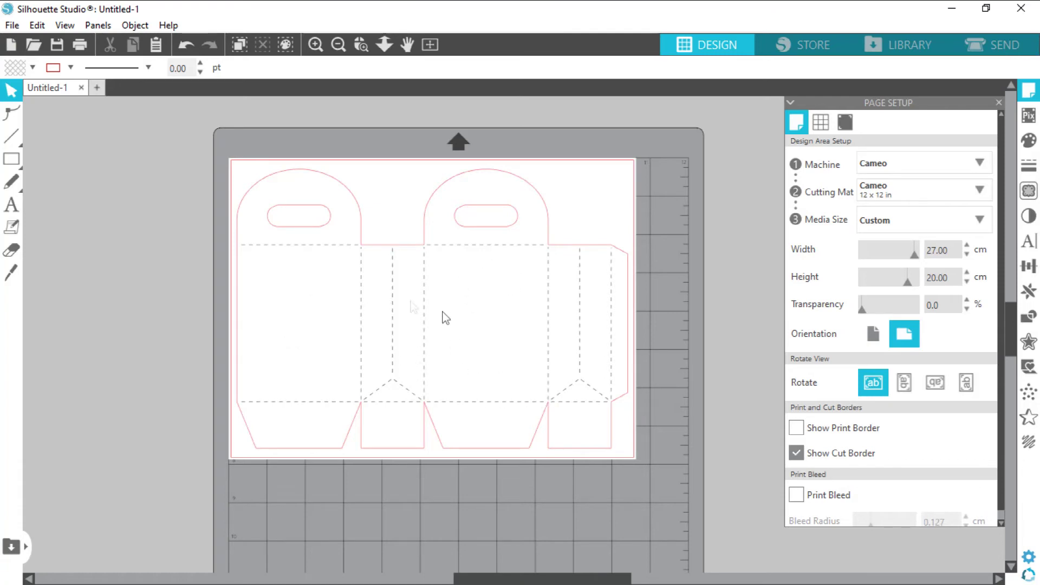
{"action": "key", "text": "ctrl+shift+e"}
{"action": "key", "text": "Escape"}
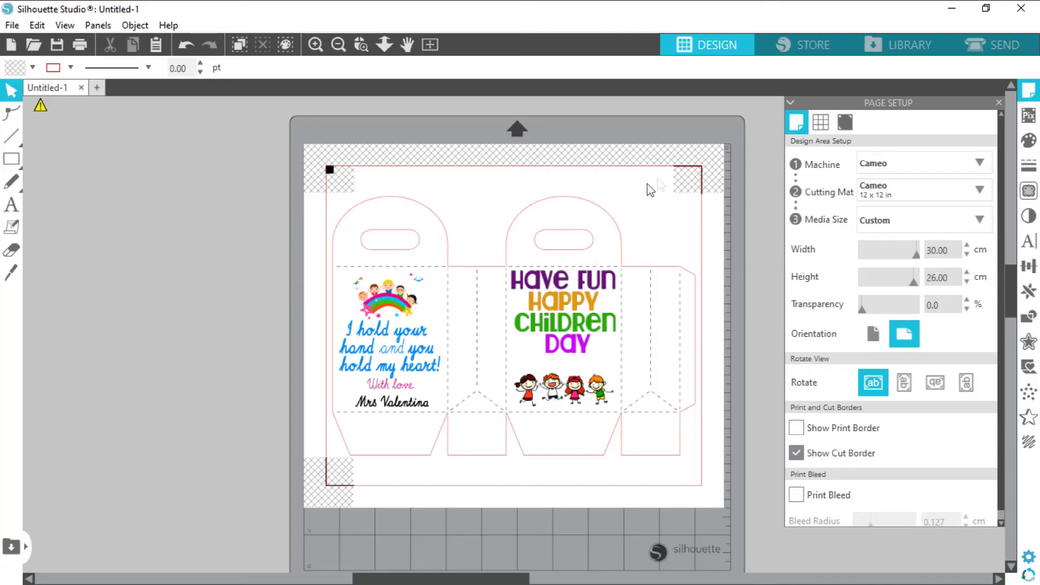
Step: Review the page's registration mark settings, and return to the page size settings
{"action": "left_click", "coordinate": [845, 122]}
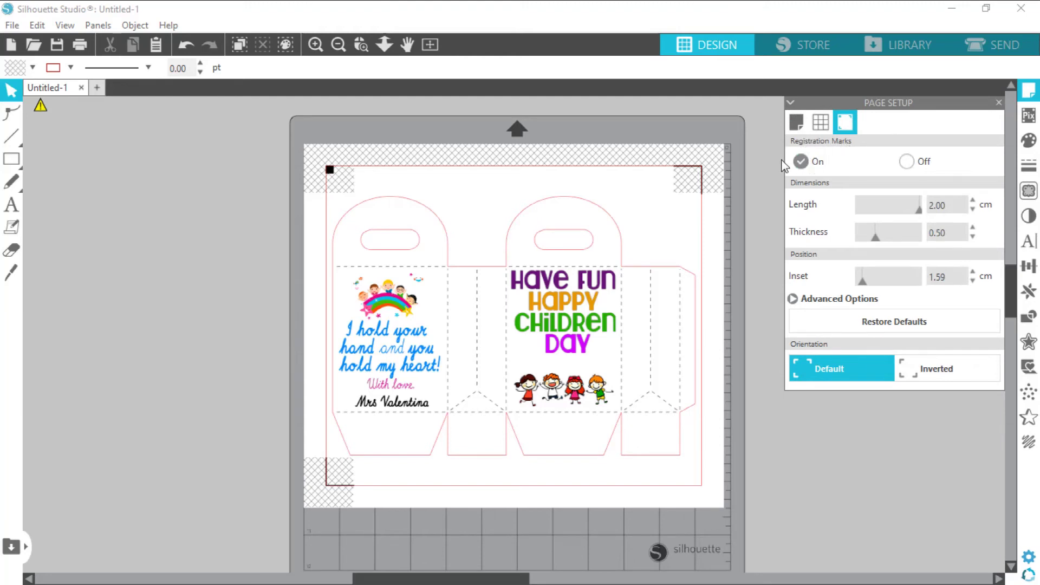
{"action": "left_click", "coordinate": [797, 122]}
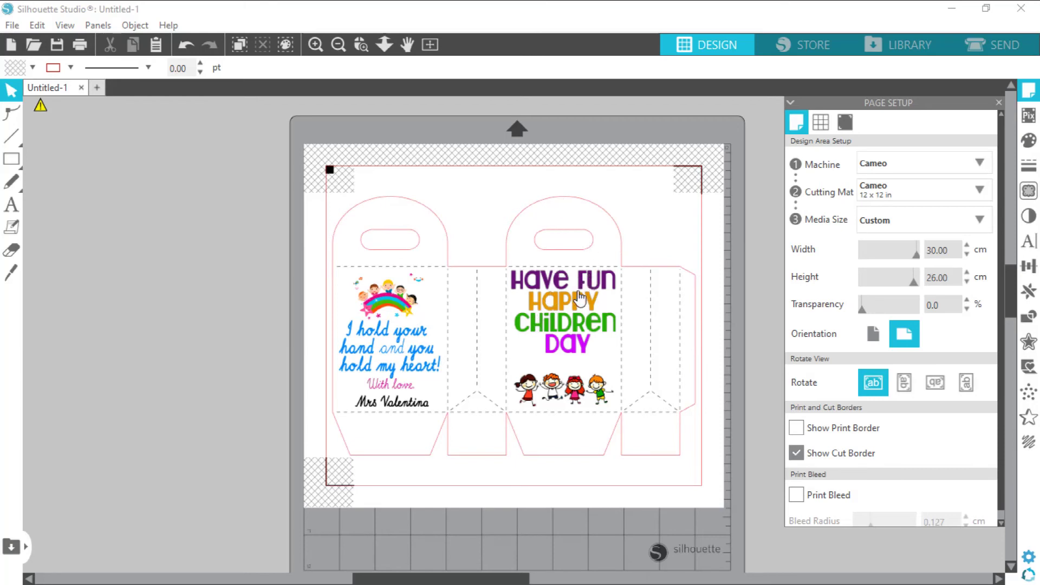
Step: Apply the print settings for the current page on the HP Officejet 7610 series, and close the print setup without printing
{"action": "left_click", "coordinate": [80, 48]}
{"action": "left_click", "coordinate": [102, 85]}
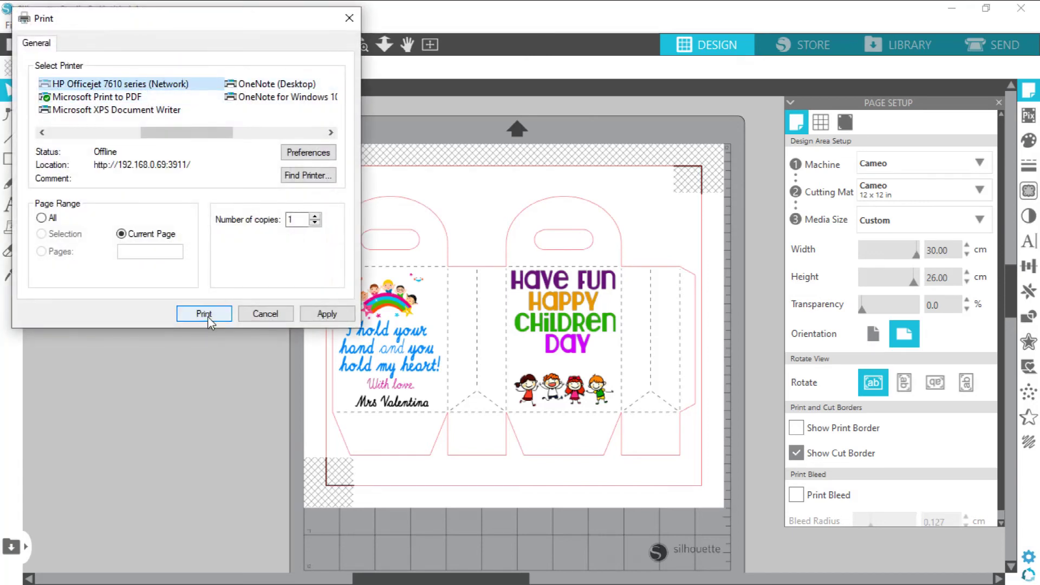
{"action": "left_click", "coordinate": [326, 314]}
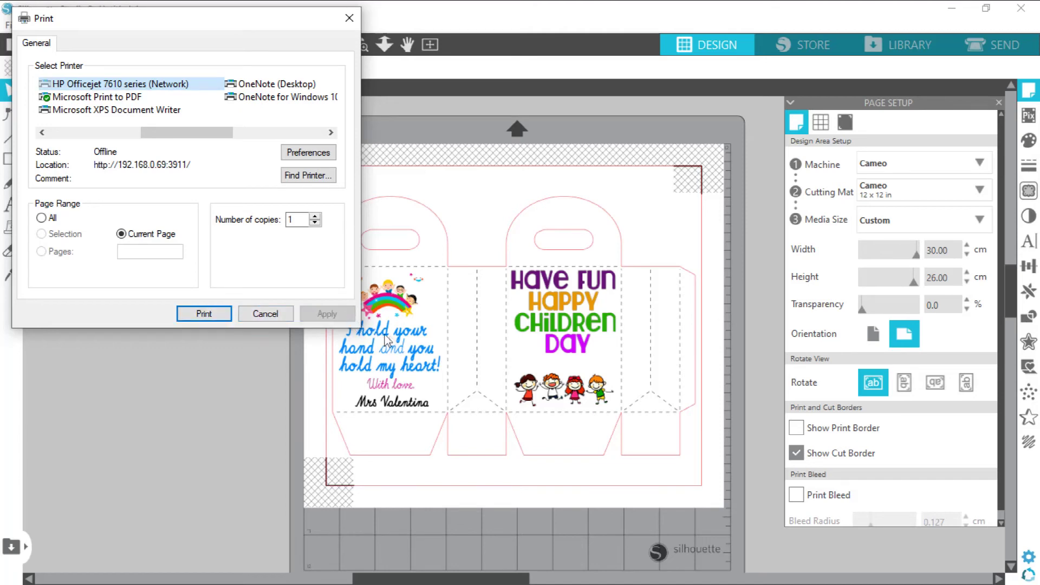
{"action": "left_click", "coordinate": [349, 17]}
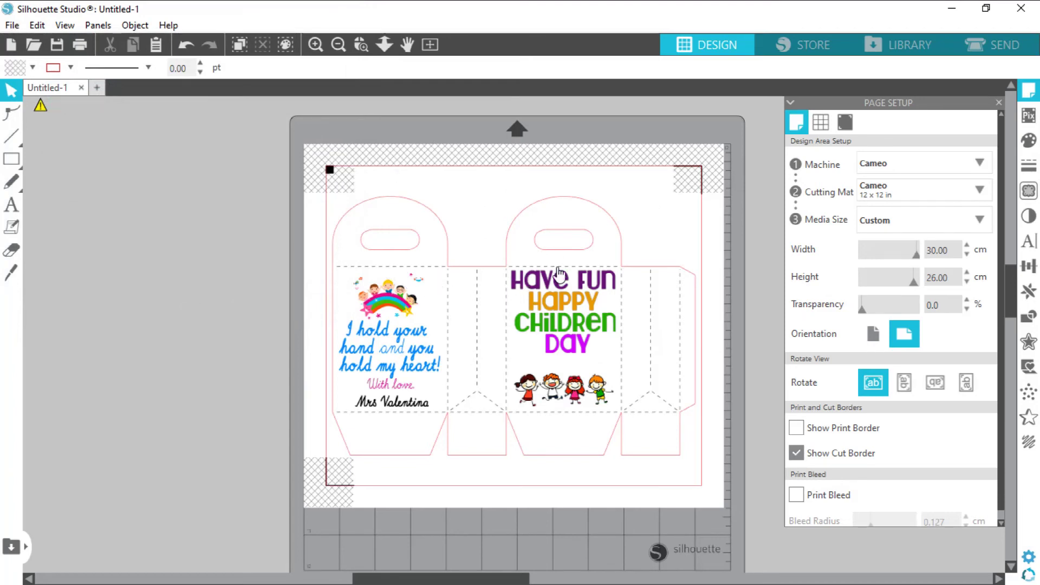
Step: Open the send workspace for the decorated box template
{"action": "left_click", "coordinate": [976, 48]}
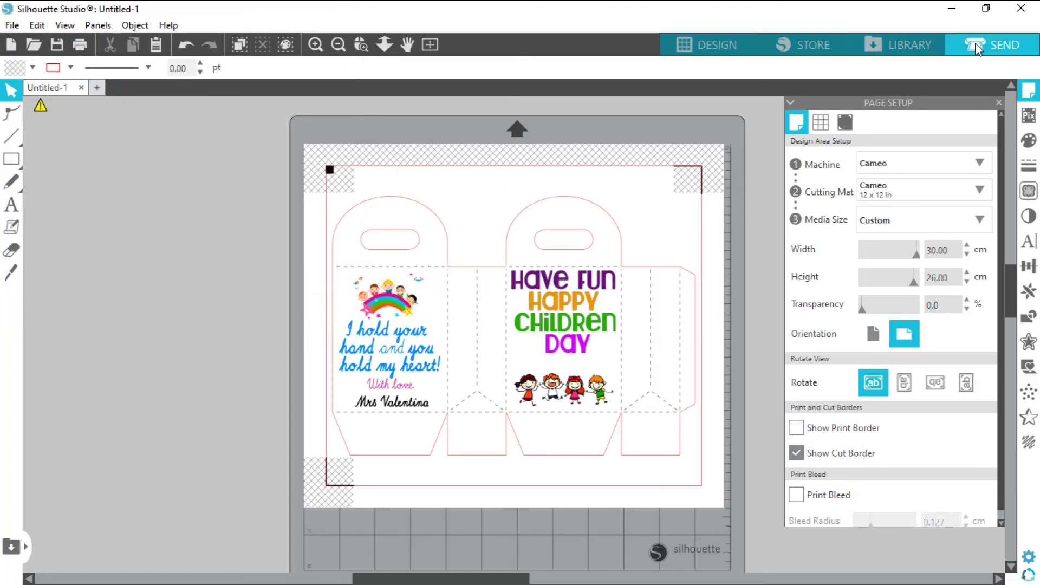